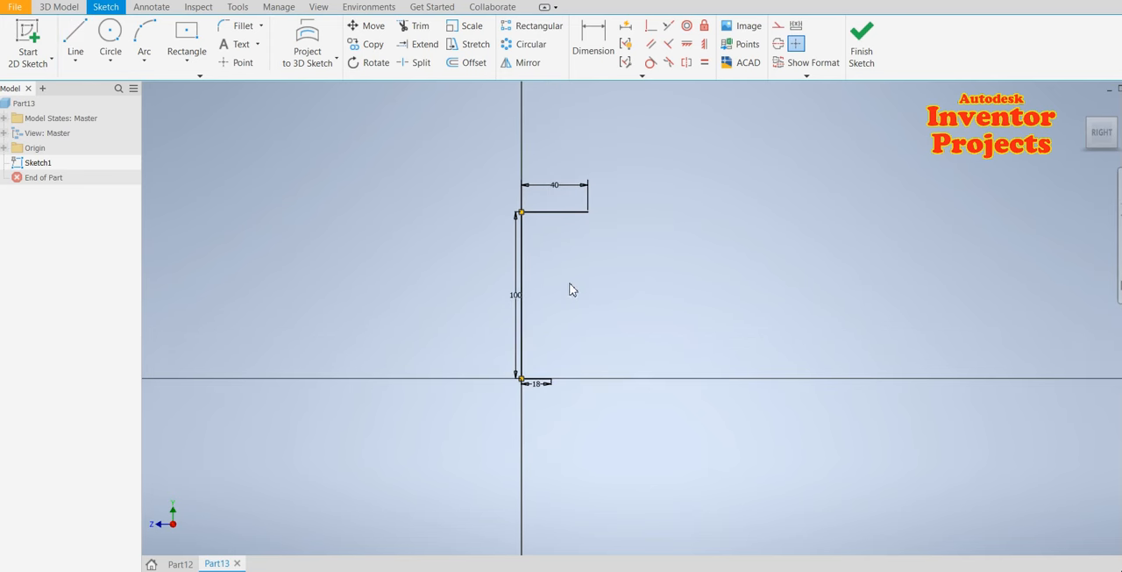
Draw a small arc starting at the outer end of the 18 mm bottom line
left_click(144, 33)
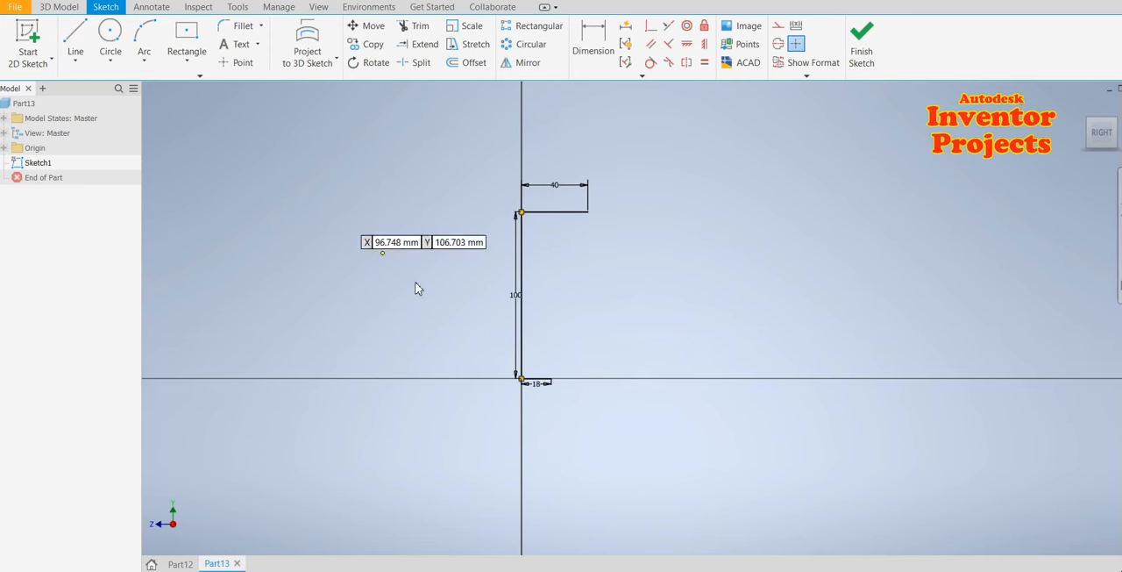
scroll(548, 379, "up", 3)
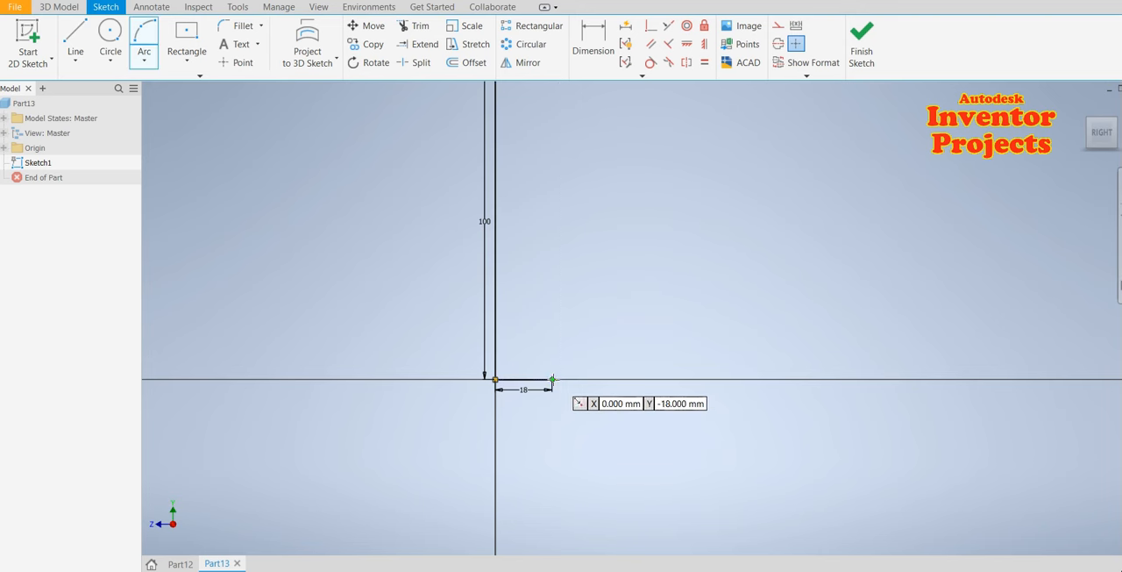
left_click(552, 379)
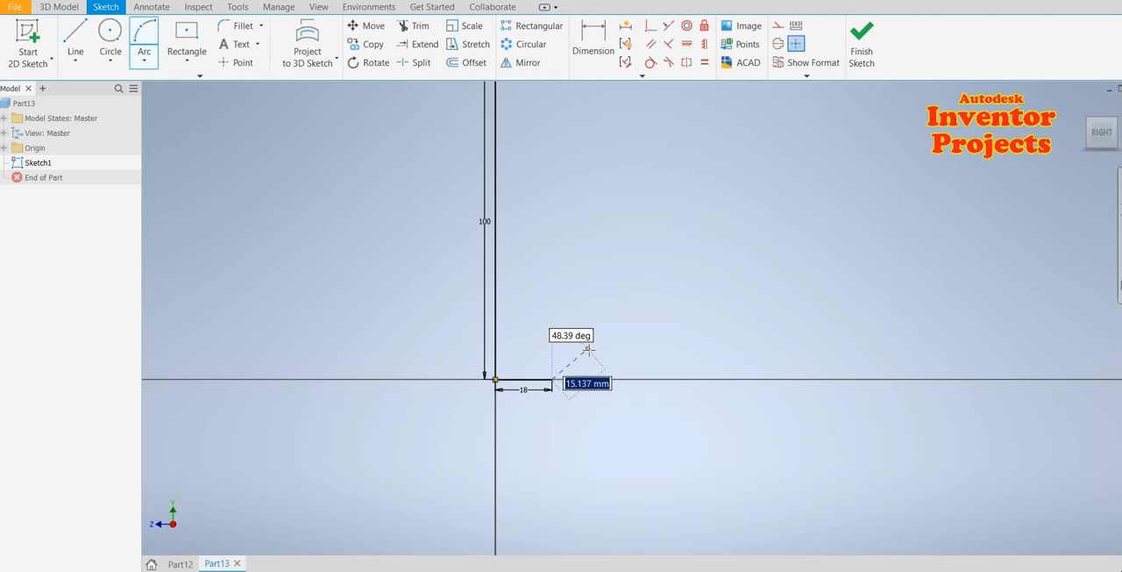
left_click(588, 349)
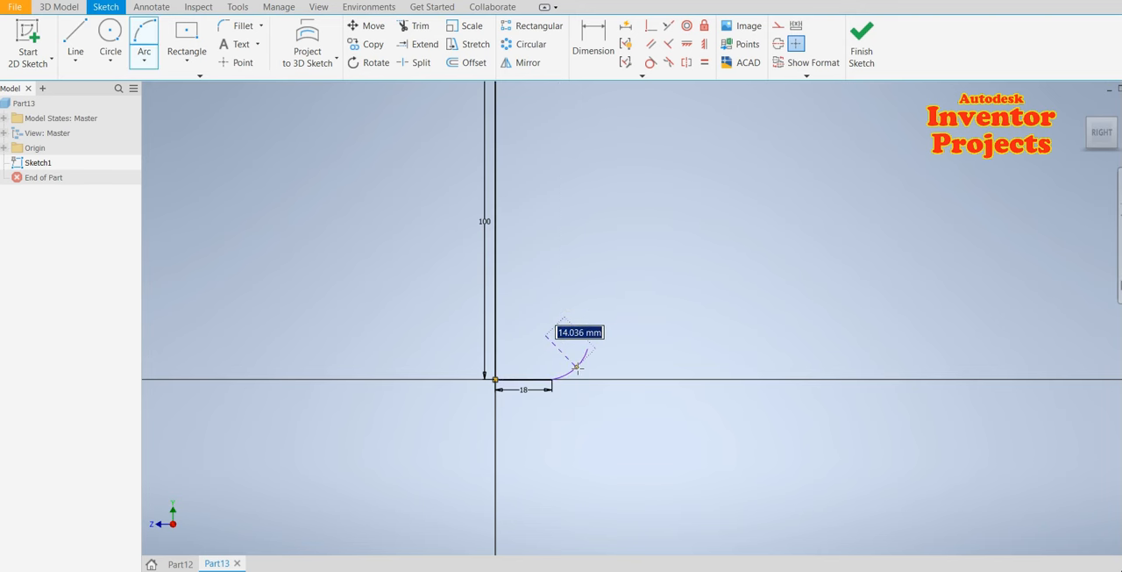
left_click(582, 367)
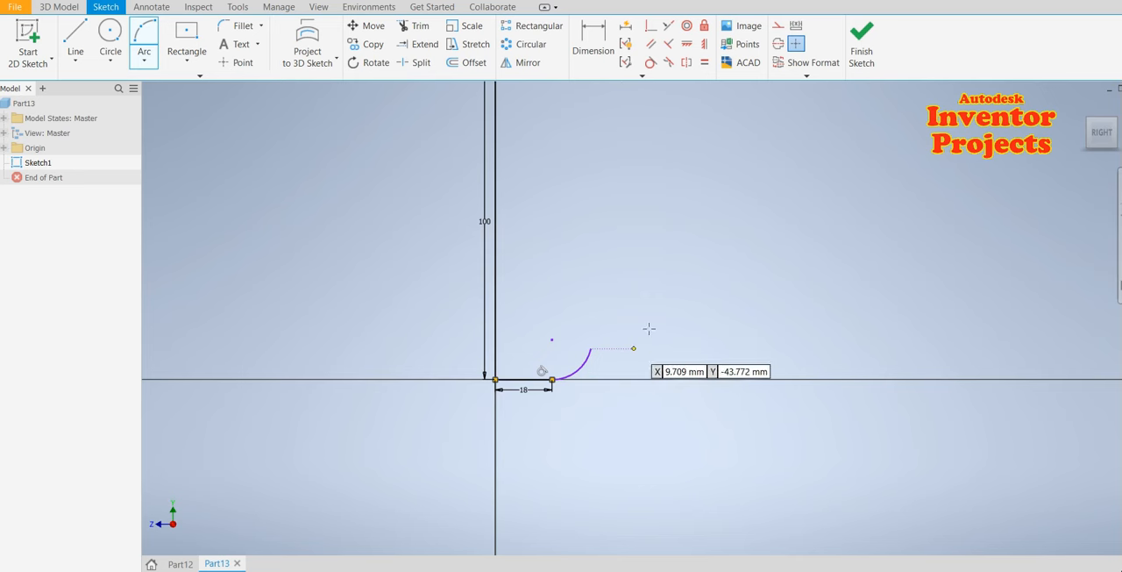
Draw a large arc from the end of the small arc up to the outer end of the 40 mm top line
left_click(591, 348)
scroll(650, 330, "up", 5)
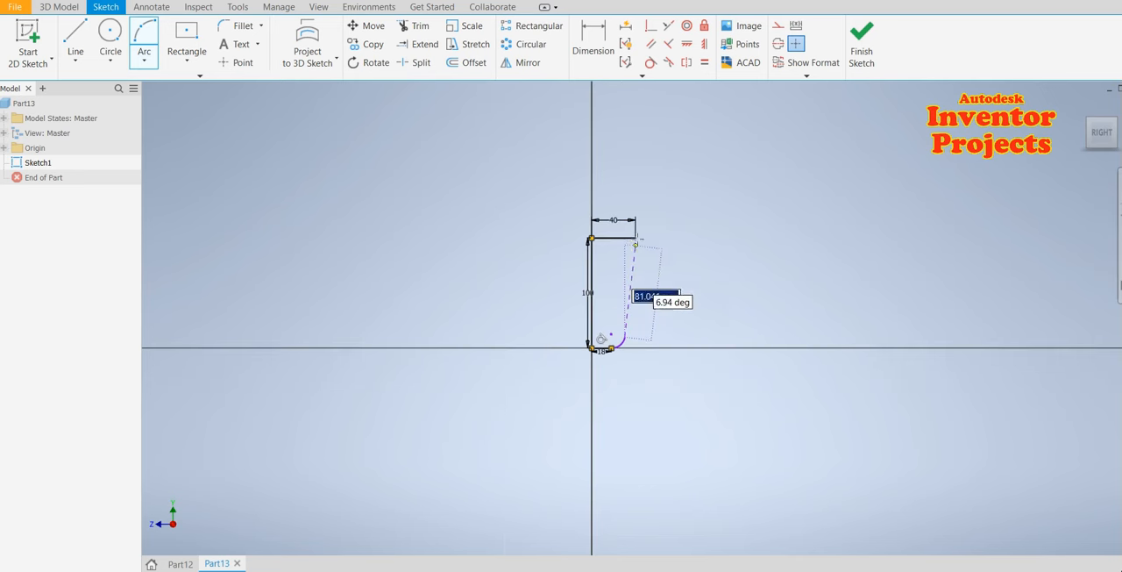
left_click(635, 237)
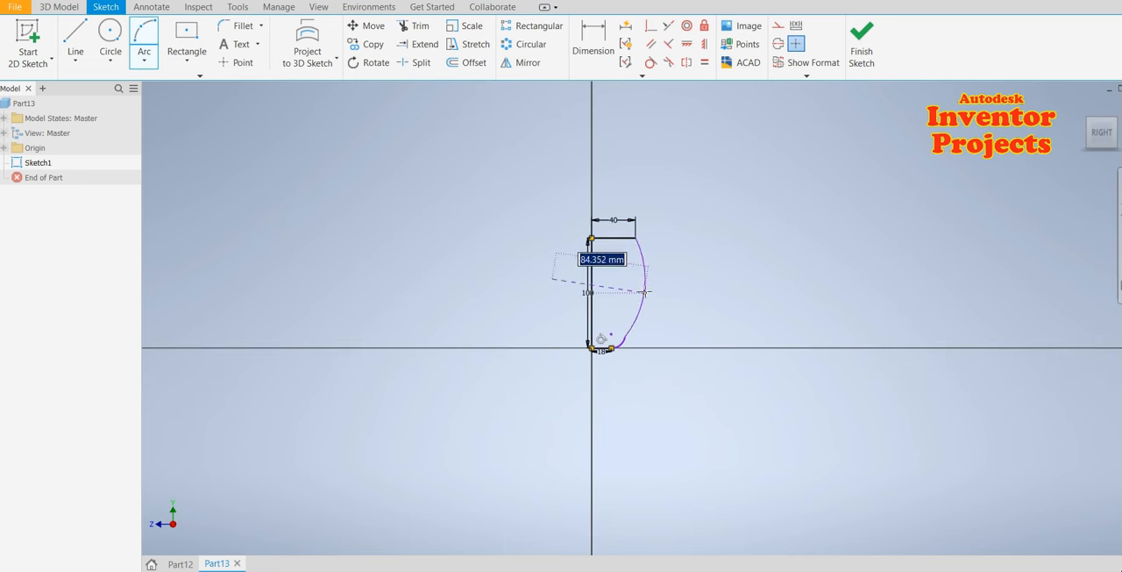
left_click(643, 292)
scroll(620, 235, "down", 5)
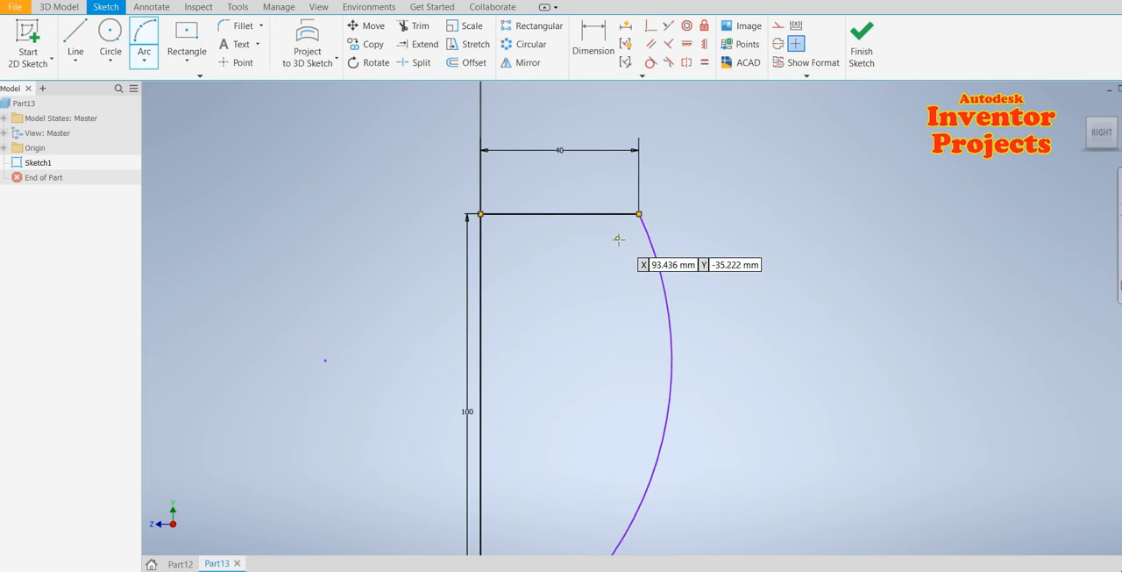
scroll(620, 235, "up", 4)
key("Escape")
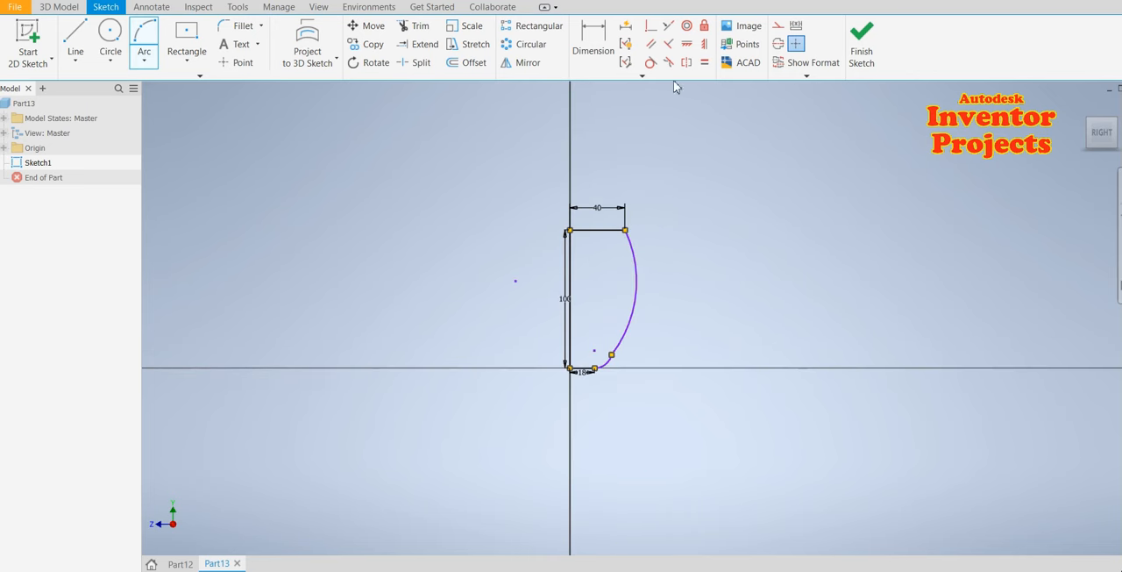
Make the small arc and the large arc tangent to each other
left_click(650, 62)
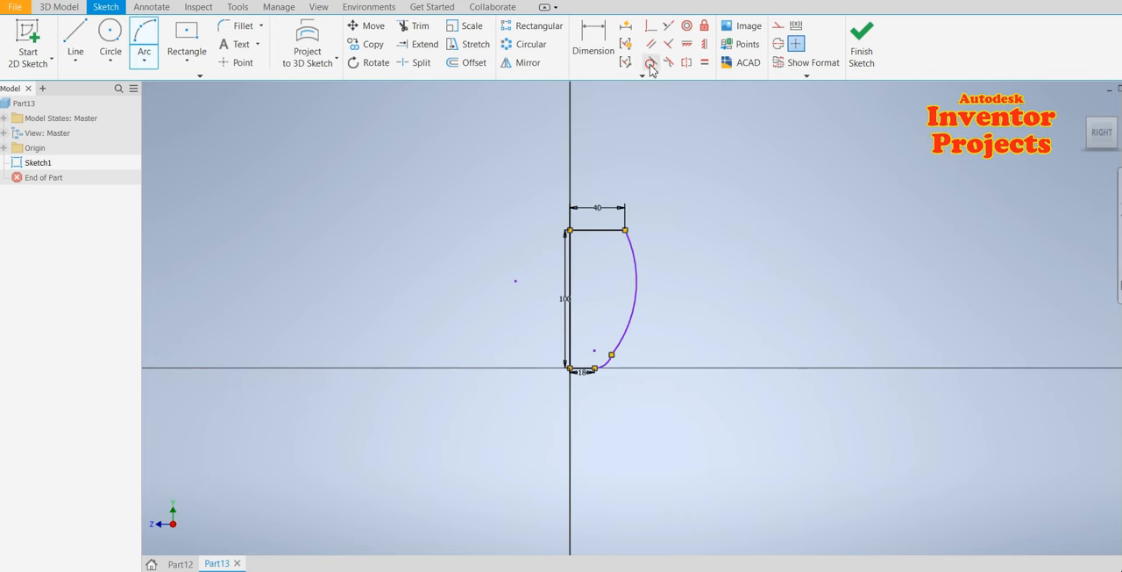
left_click(622, 343)
left_click(611, 357)
scroll(612, 370, "down", 5)
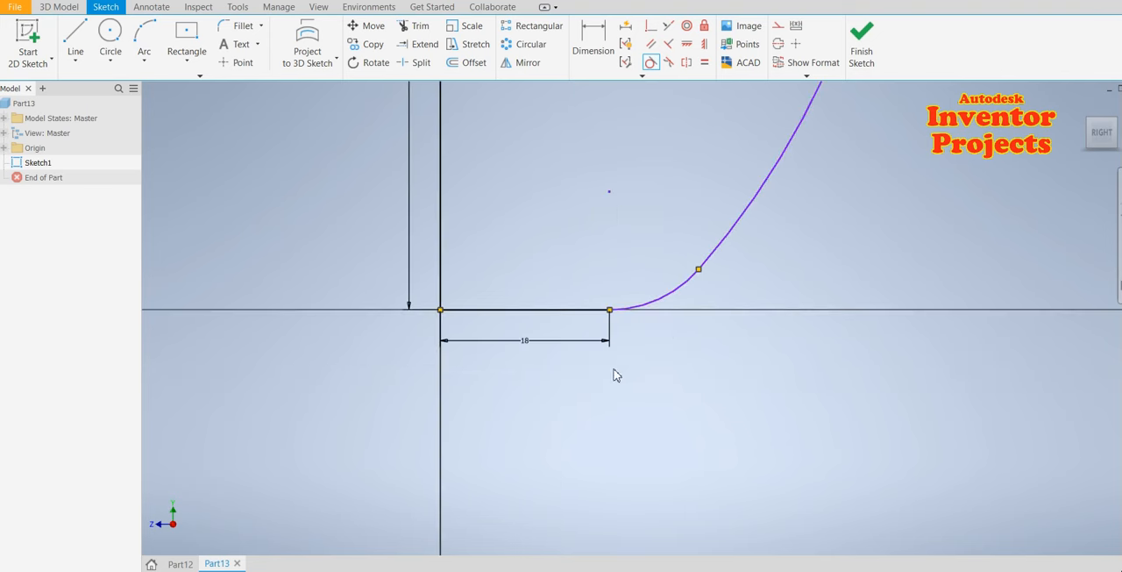
key("Escape")
Convert the 40 mm top line and the 100 mm vertical line into construction geometry
scroll(626, 364, "up", 4)
scroll(600, 363, "up", 2)
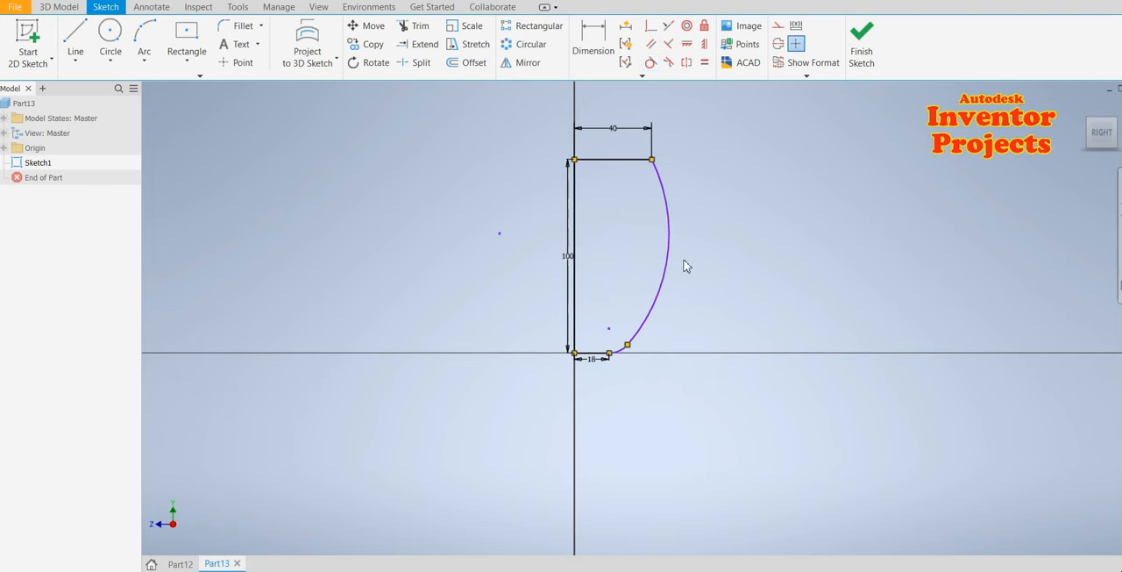
right_click(616, 166)
left_click(664, 168)
right_click(578, 242)
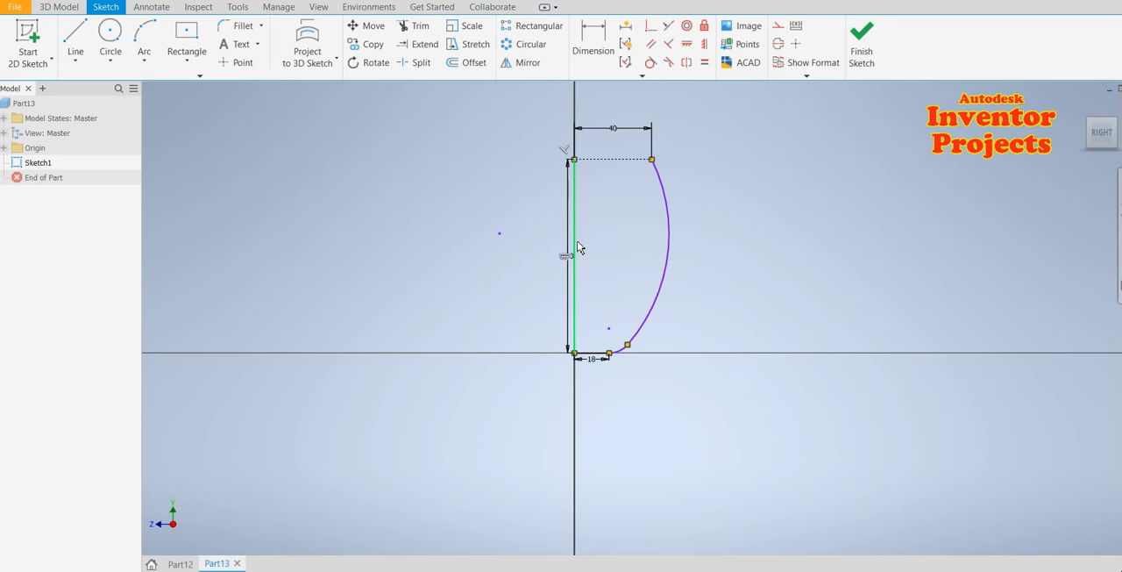
right_click(578, 248)
left_click(648, 241)
left_click(665, 374)
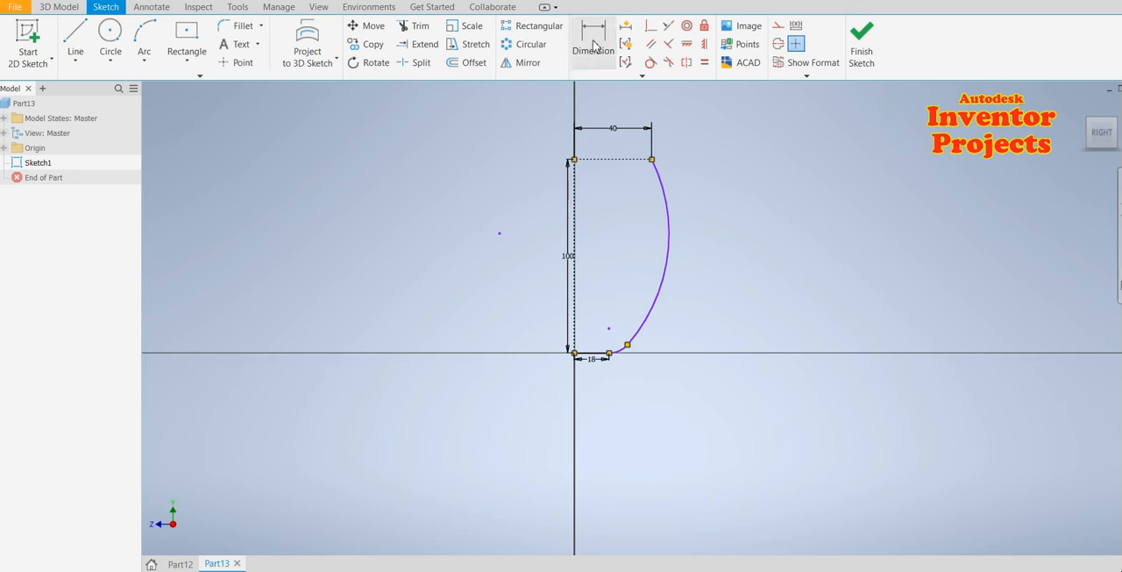
Dimension the large arc's radius as 225 mm
key("d")
left_click(671, 241)
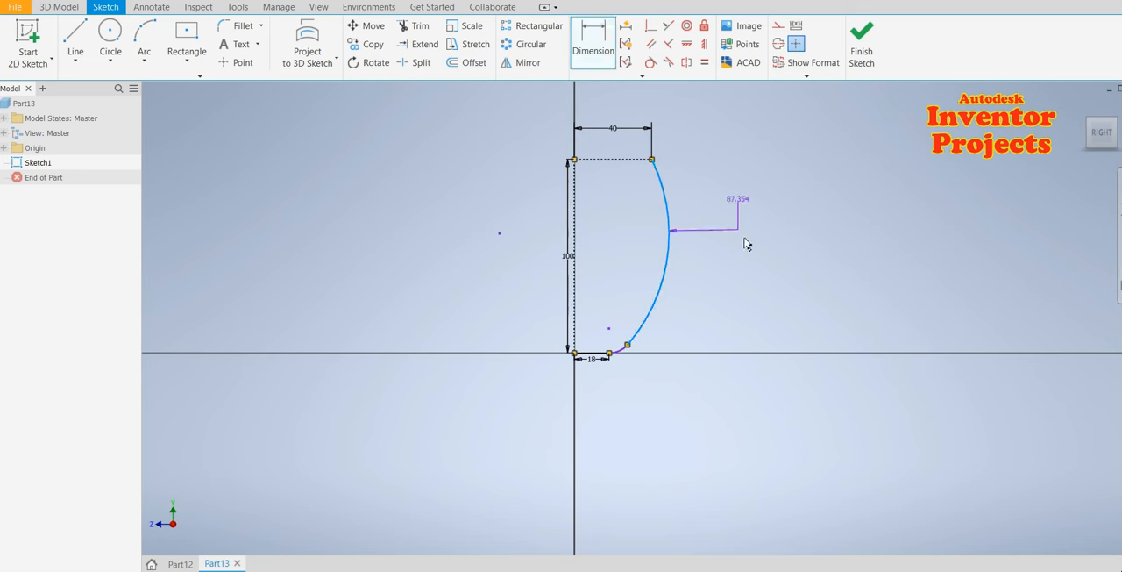
left_click(788, 253)
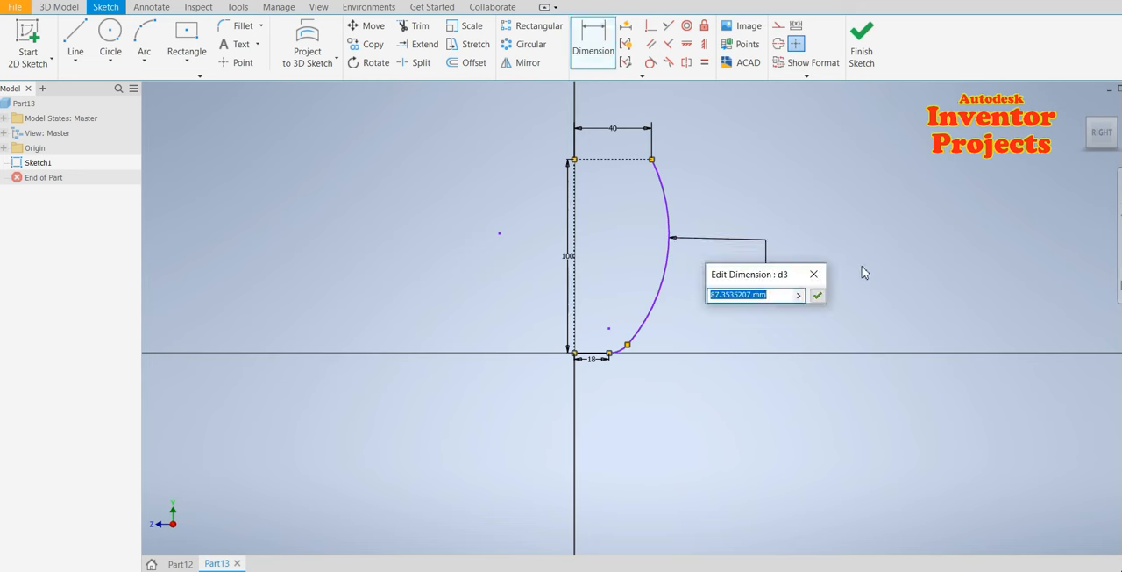
type("225")
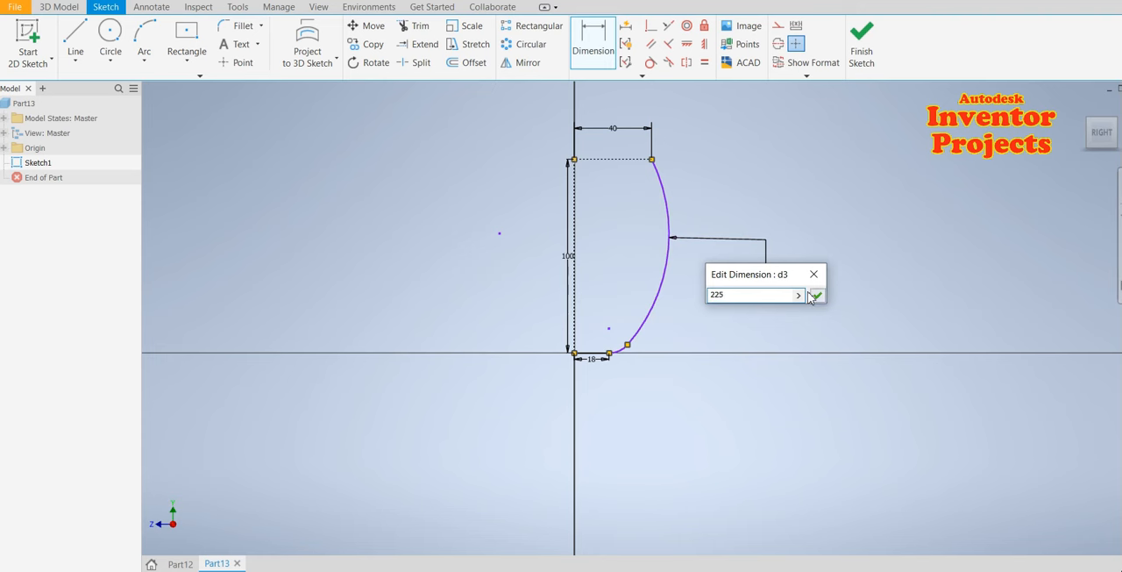
left_click(817, 296)
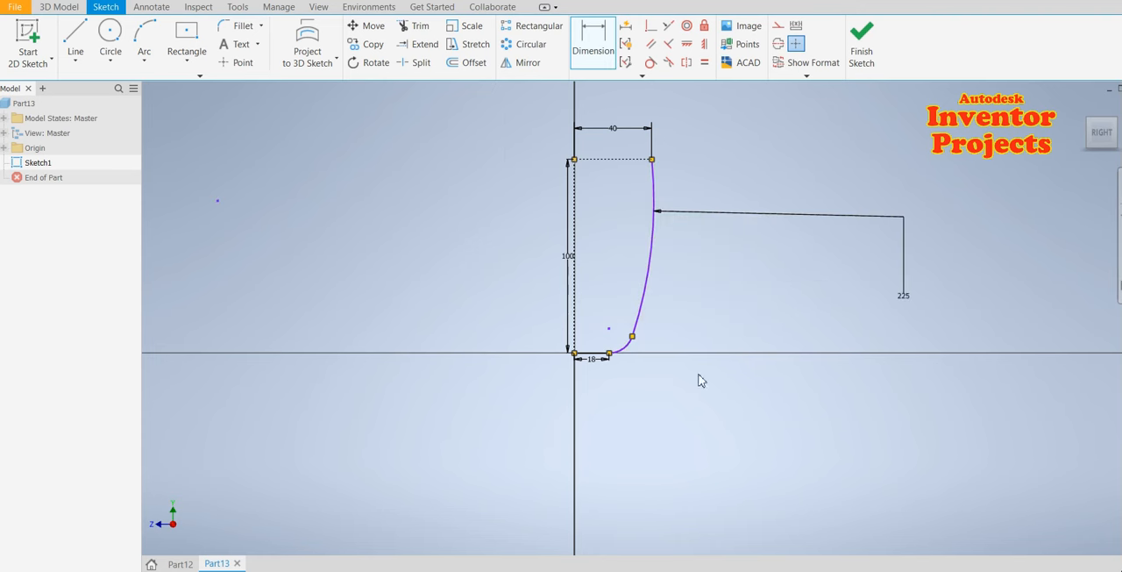
Dimension the small arc's radius as 10 mm
scroll(638, 343, "up", 3)
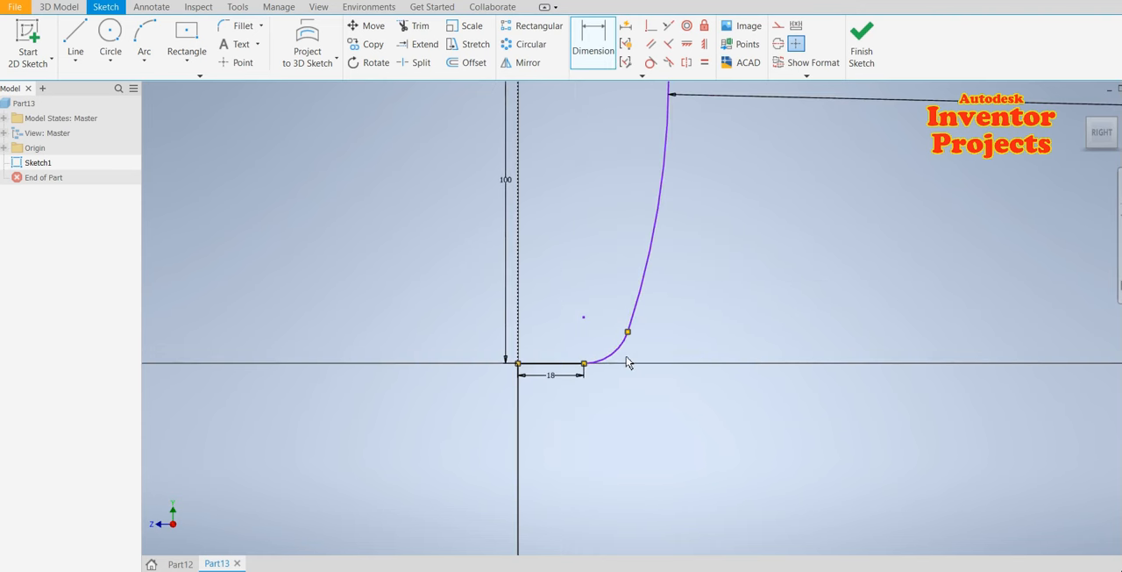
left_click(626, 360)
left_click(659, 397)
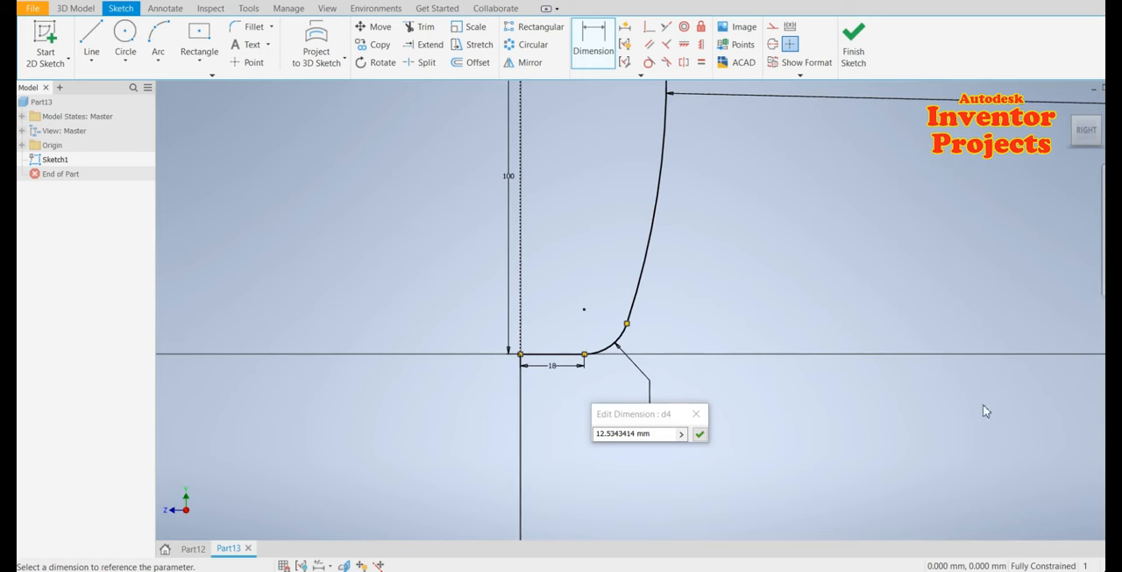
double_click(604, 433)
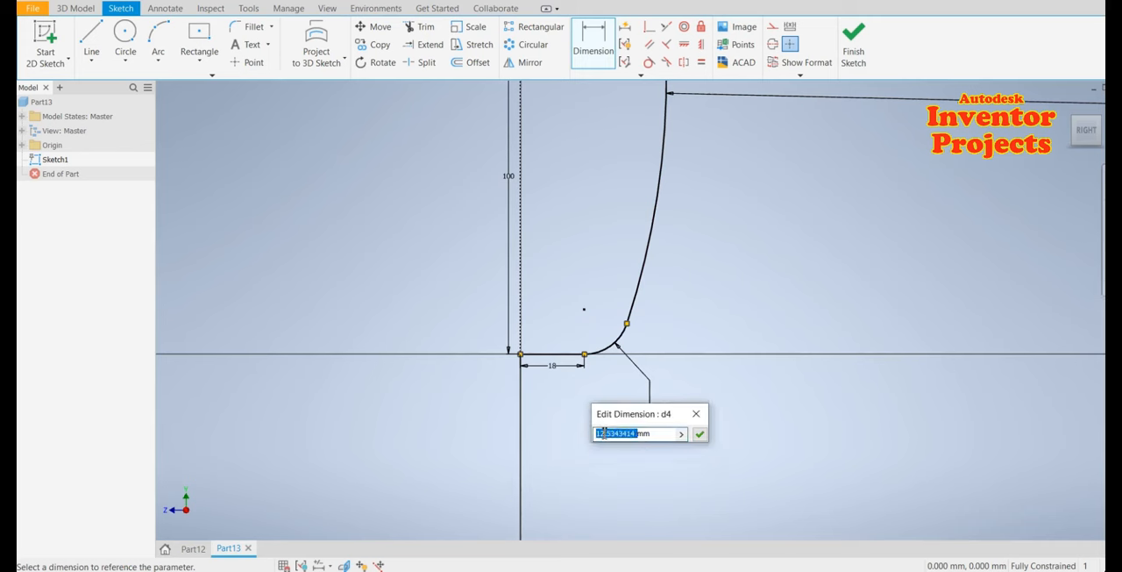
type("10")
key("Return")
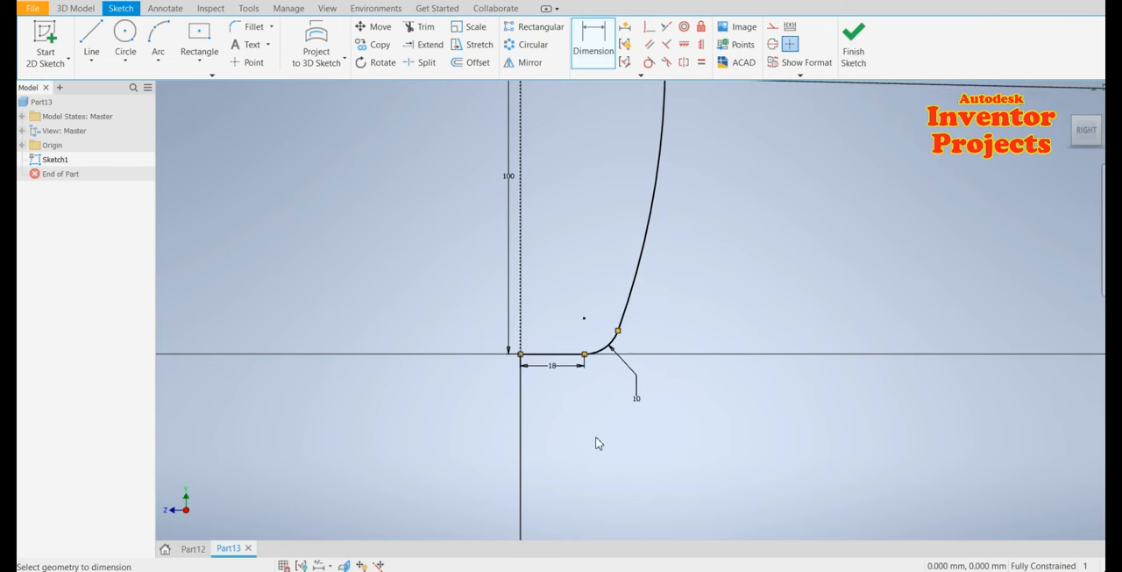
scroll(596, 443, "up", 2)
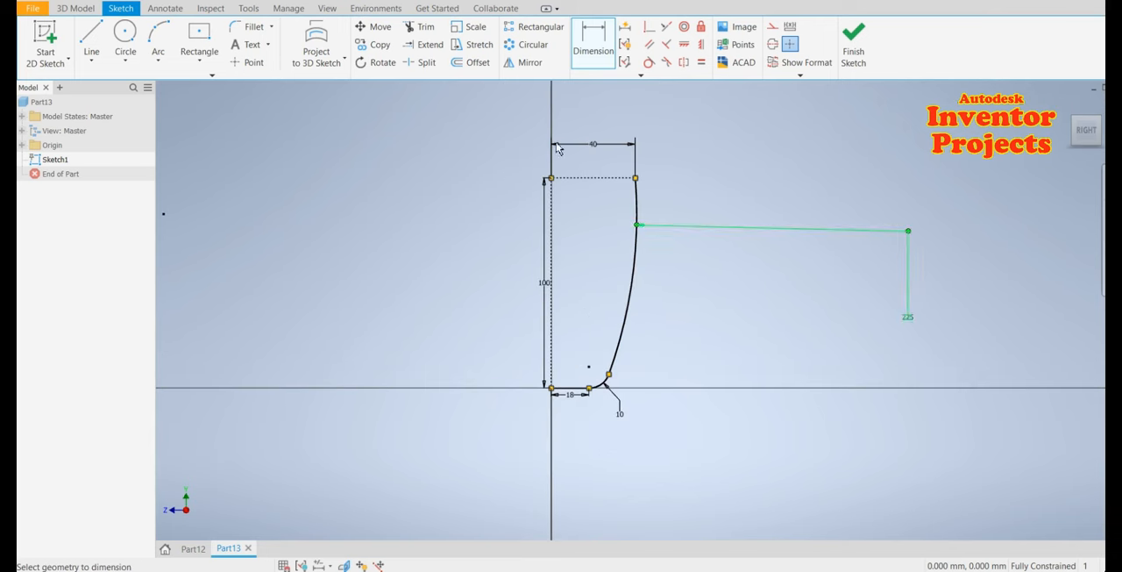
left_click(469, 63)
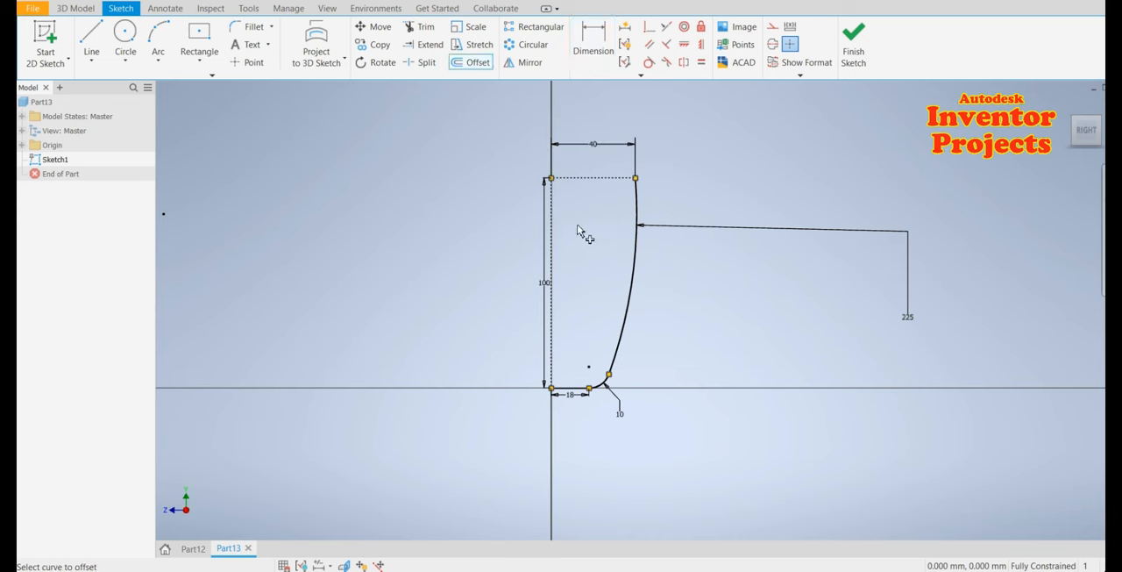
key("Escape")
Delete the top construction line and the vertical construction line
left_click(586, 187)
key("Delete")
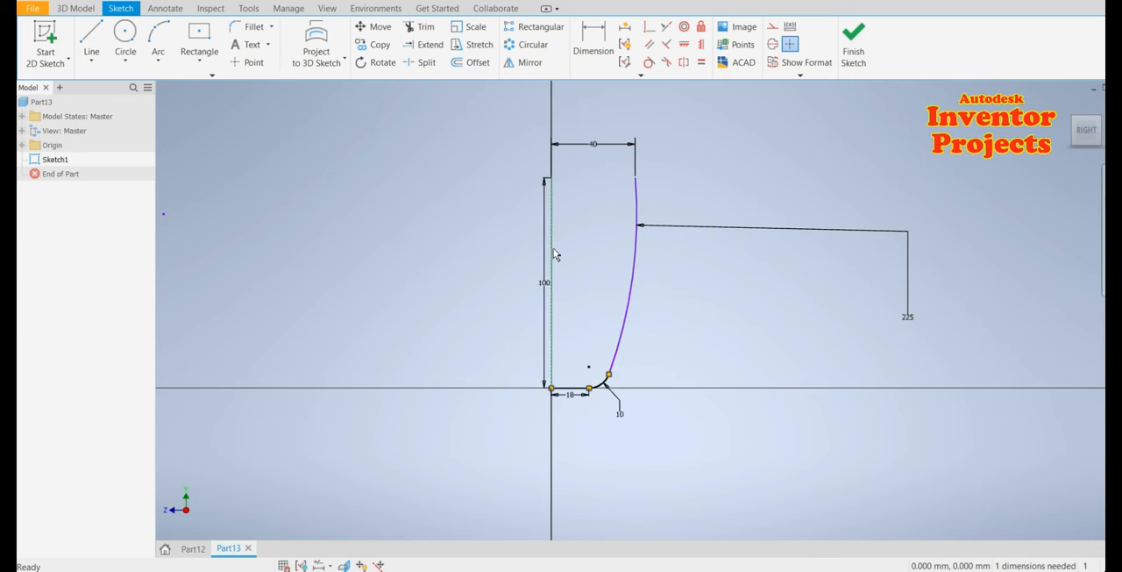
left_click(551, 254)
key("Delete")
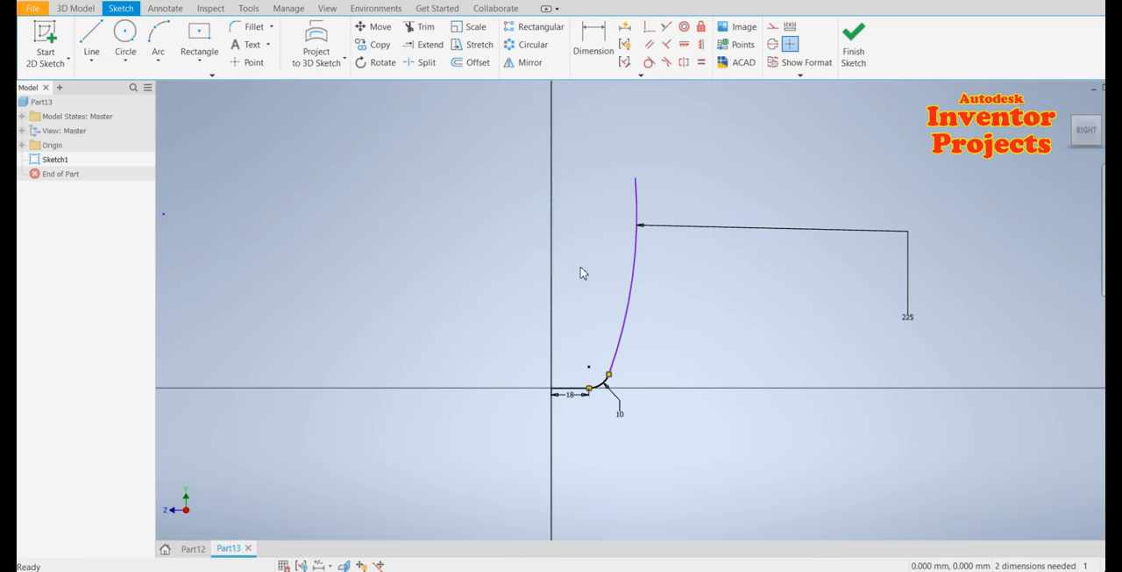
Offset the bottom line and arc chain inward by 4.5 mm
left_click(473, 62)
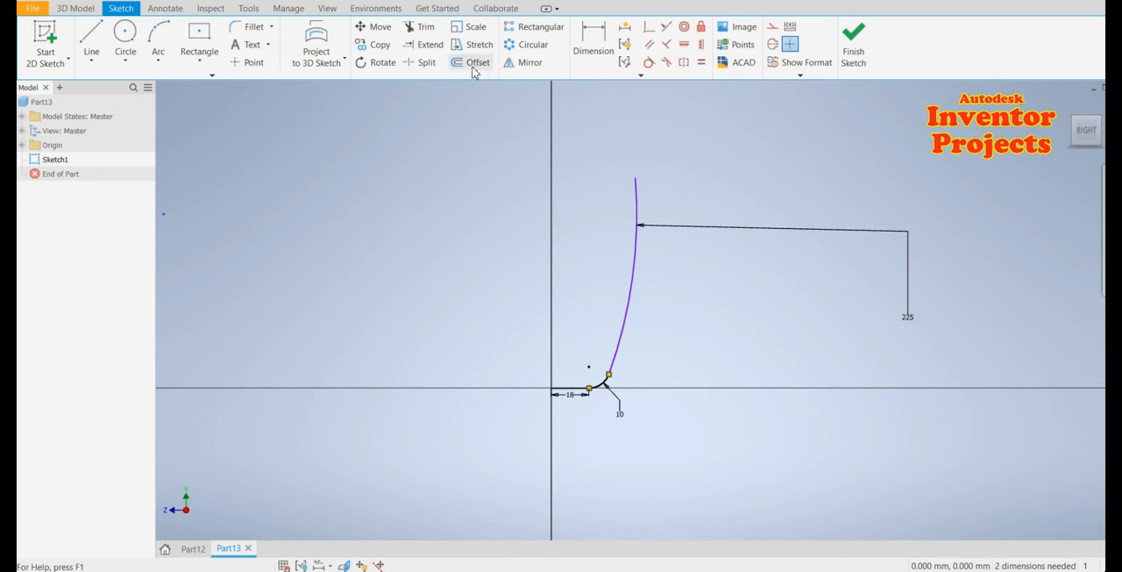
left_click(623, 339)
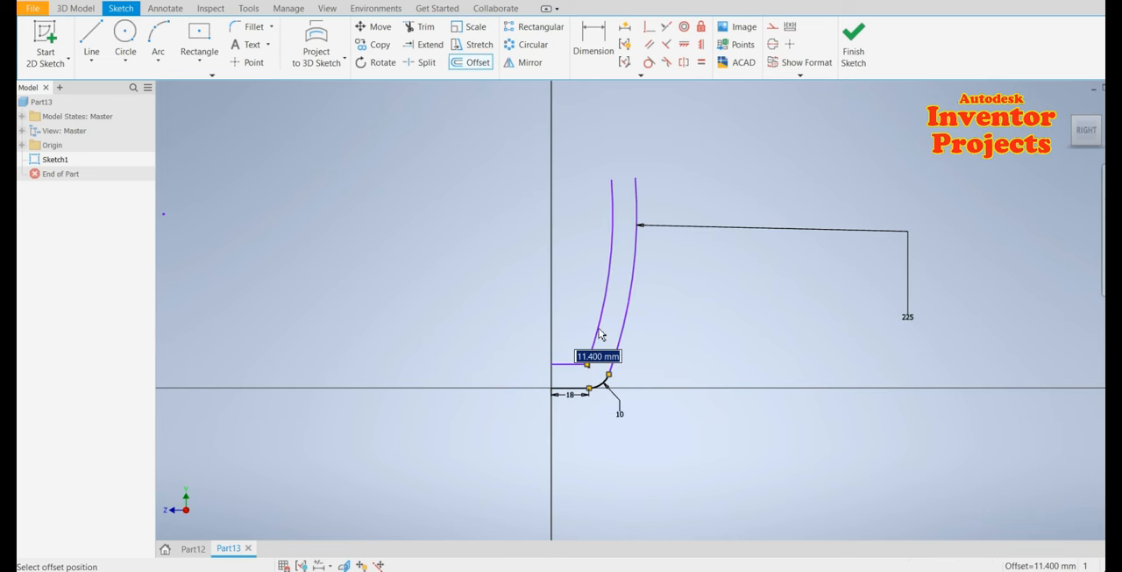
type("4")
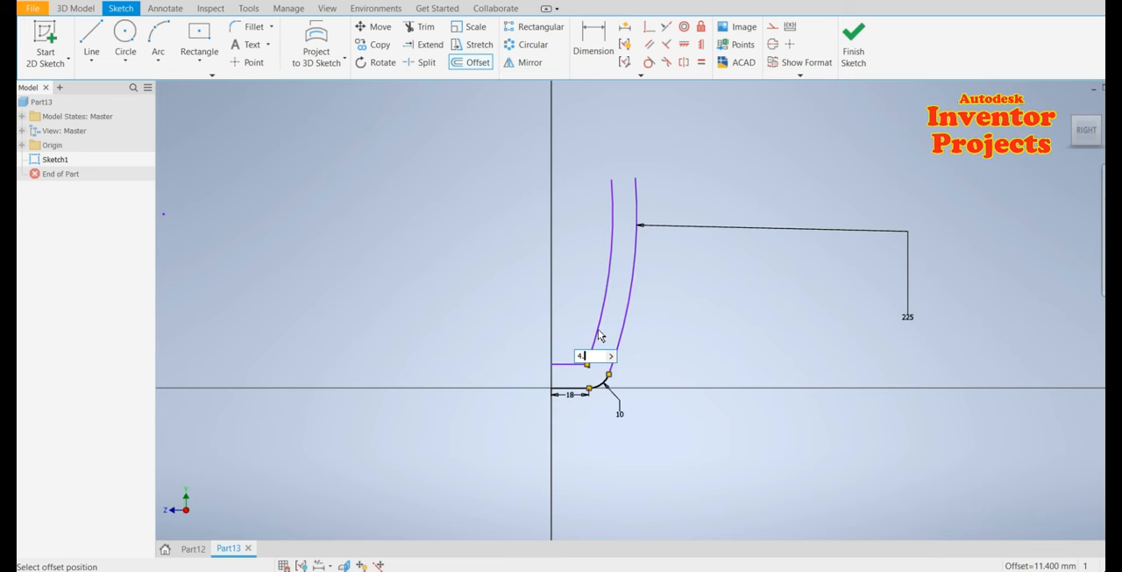
key("Return")
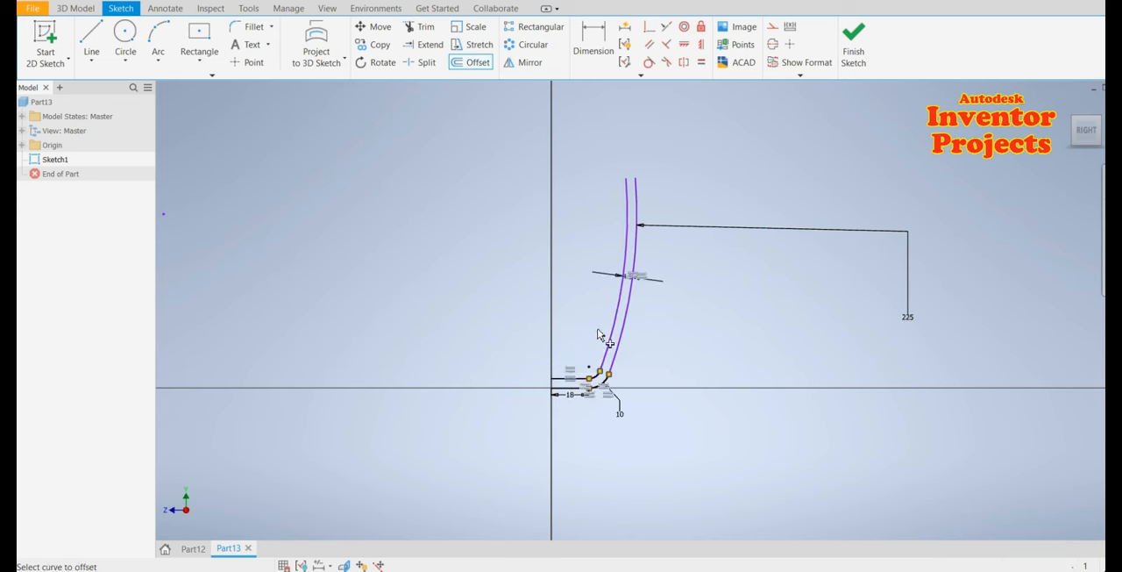
key("Escape")
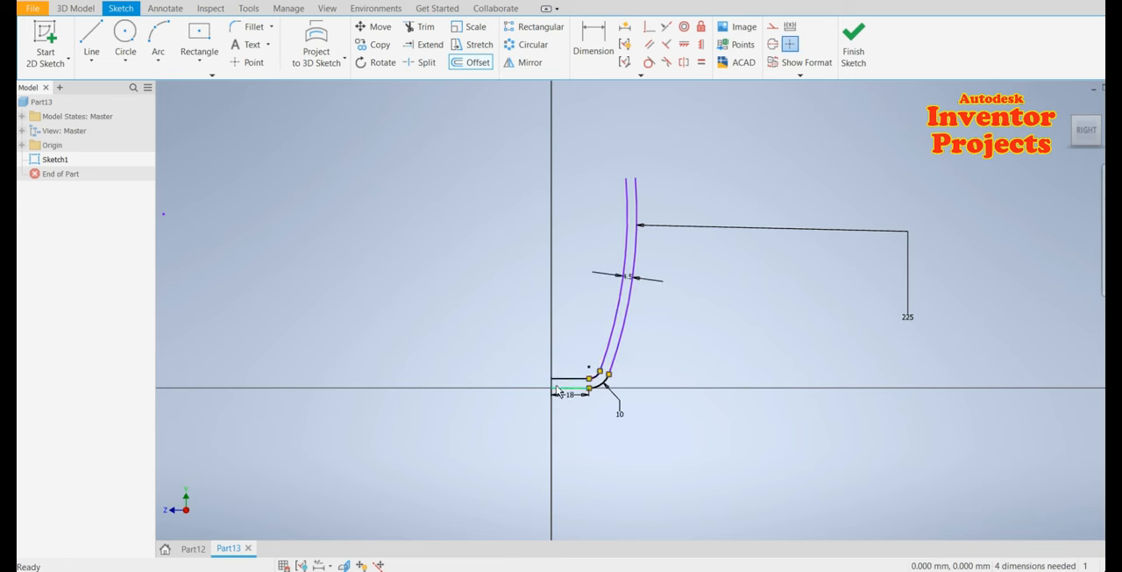
Draw a short vertical line on the axis joining the ends of the original and offset bottom lines
scroll(551, 360, "up", 3)
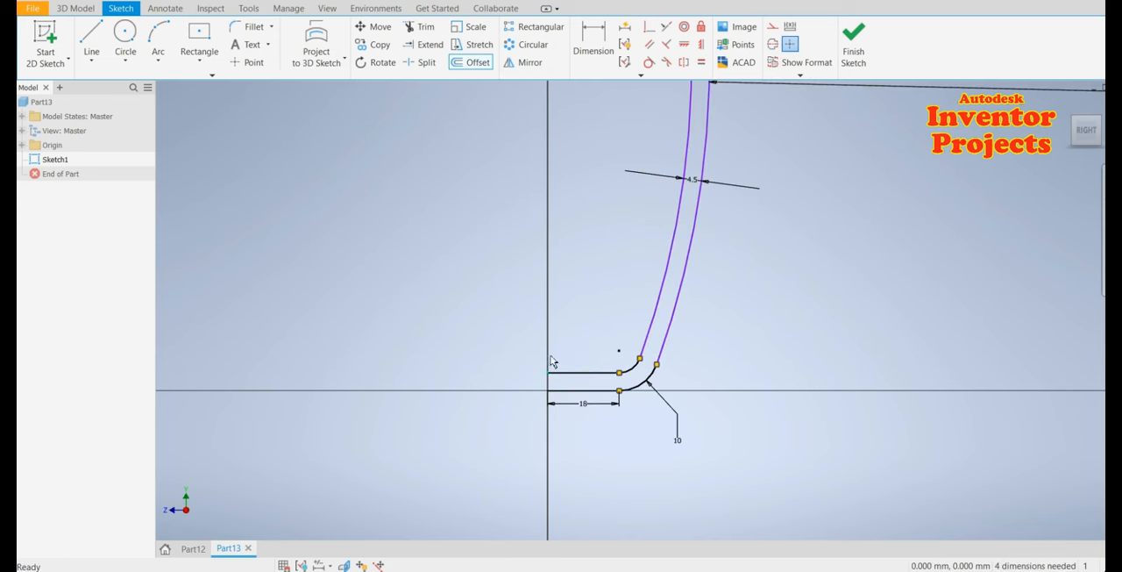
left_click(91, 37)
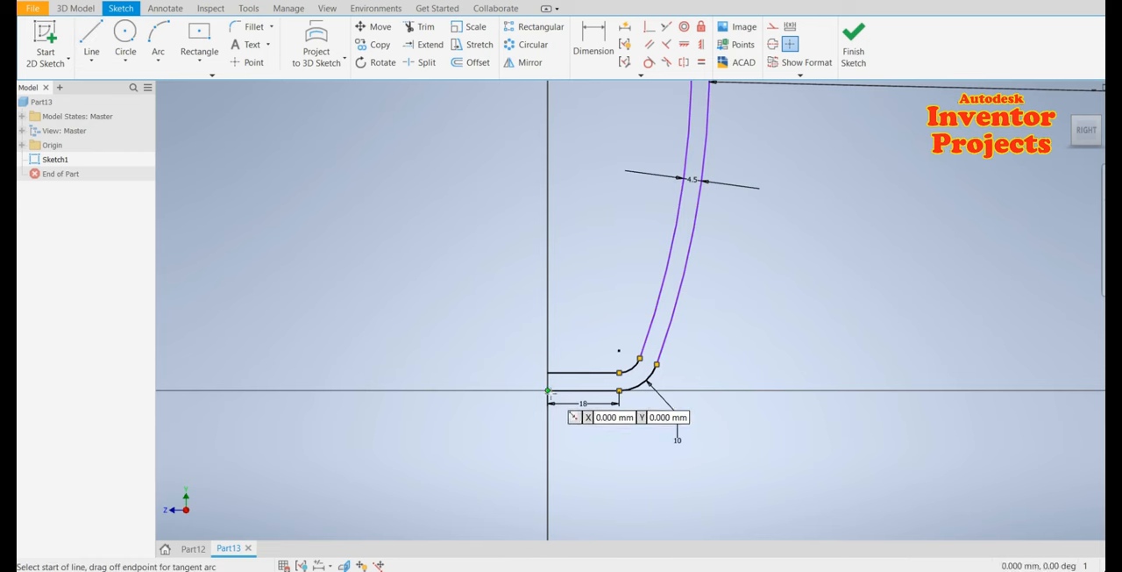
left_click(549, 374)
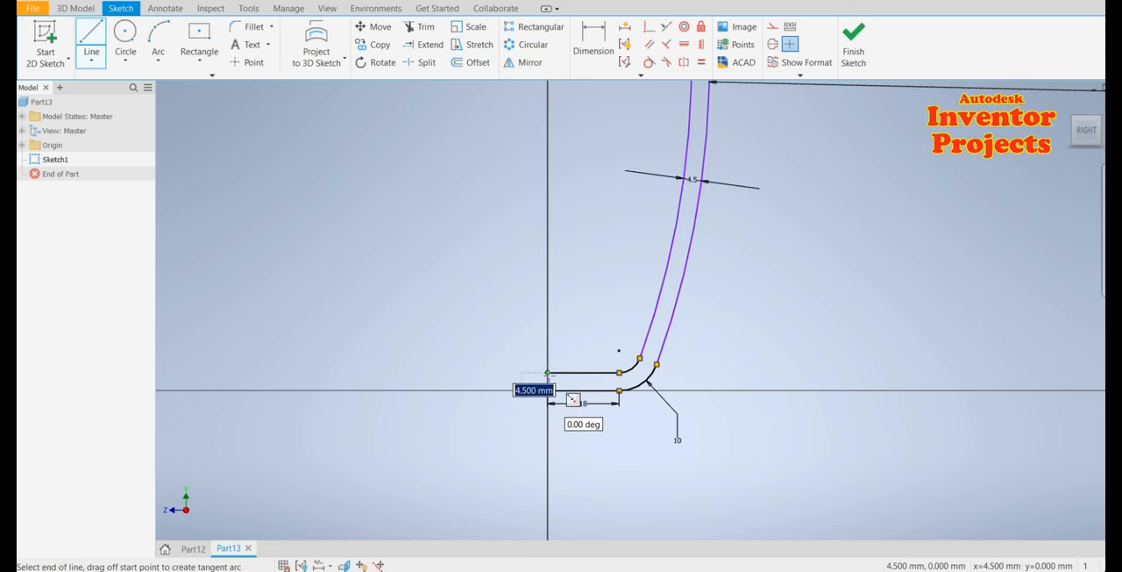
double_click(548, 390)
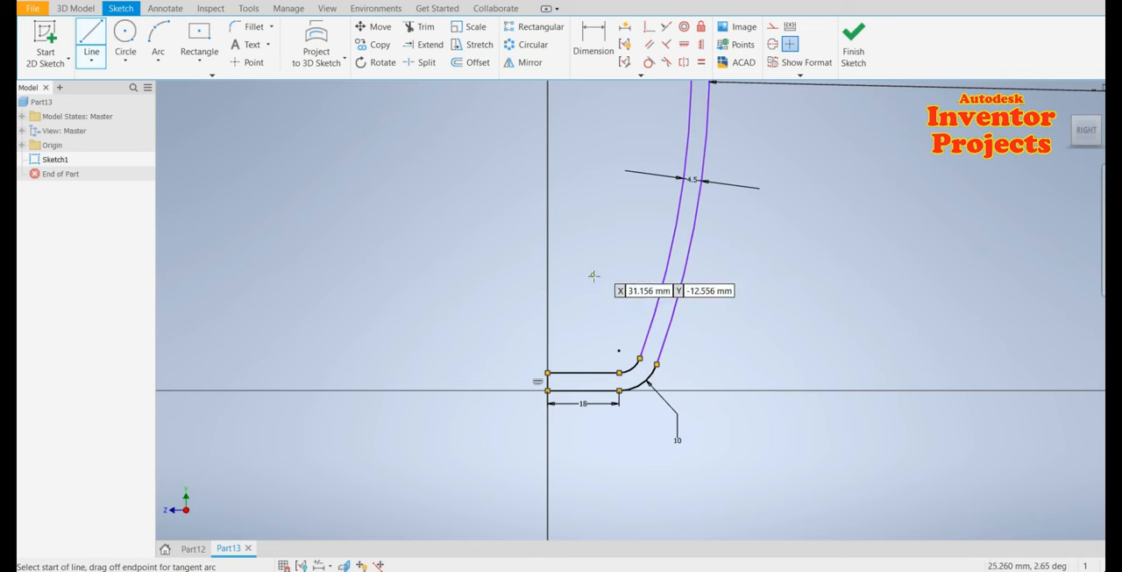
Draw a vertical line along the vertical axis above the profile and convert it to a centerline
left_click(548, 271)
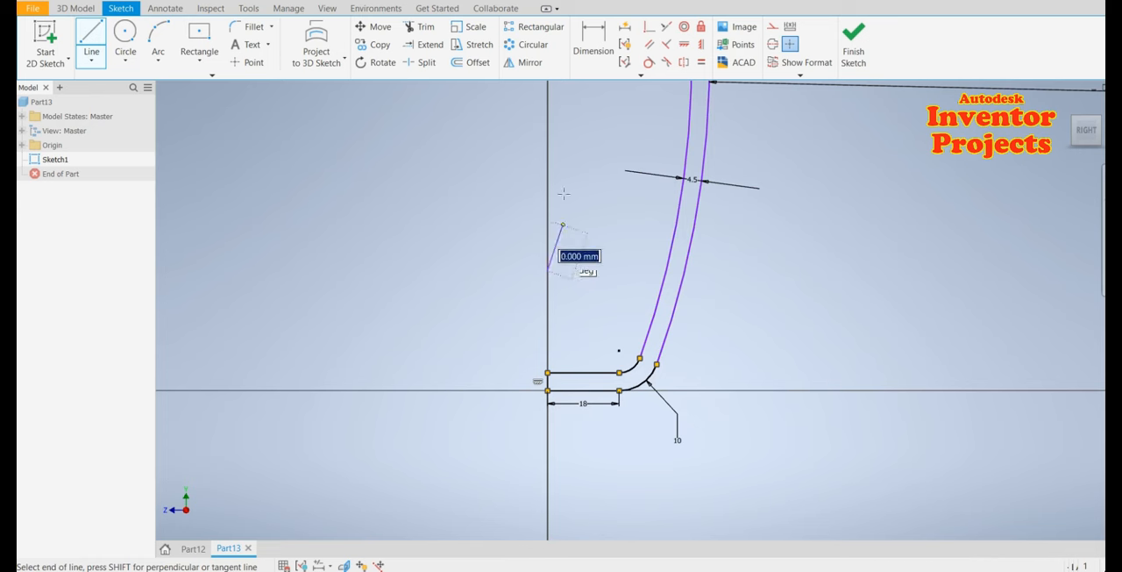
left_click(548, 95)
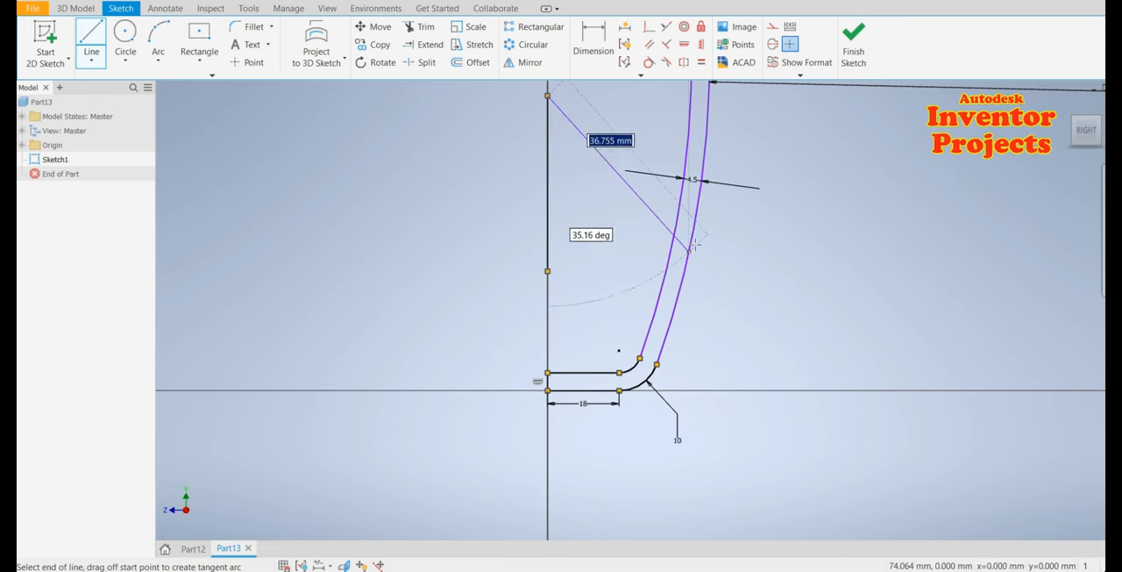
key("Escape")
right_click(549, 193)
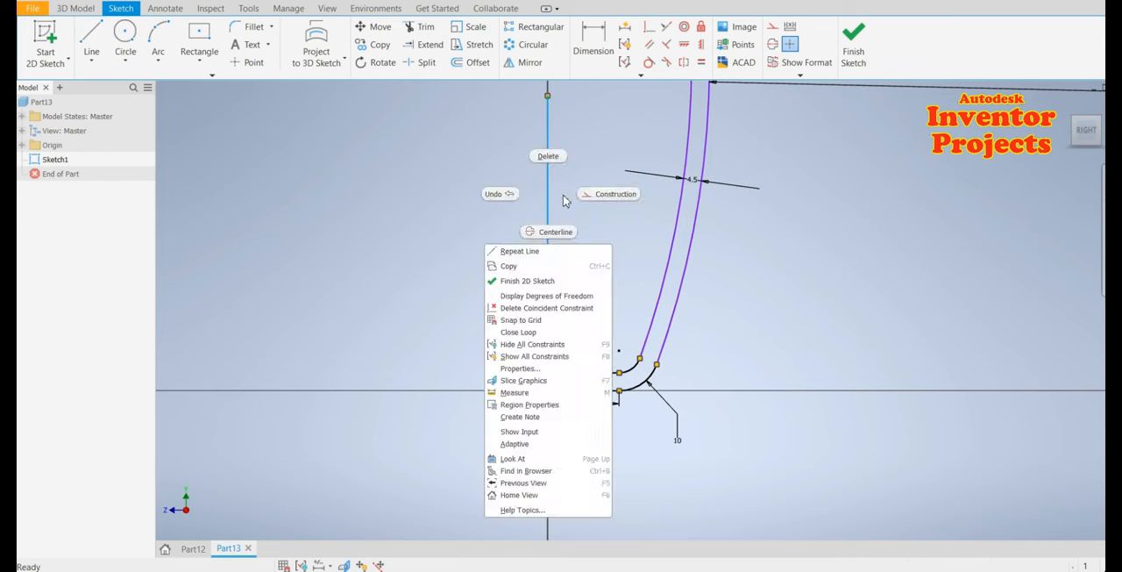
key("Escape")
key("d")
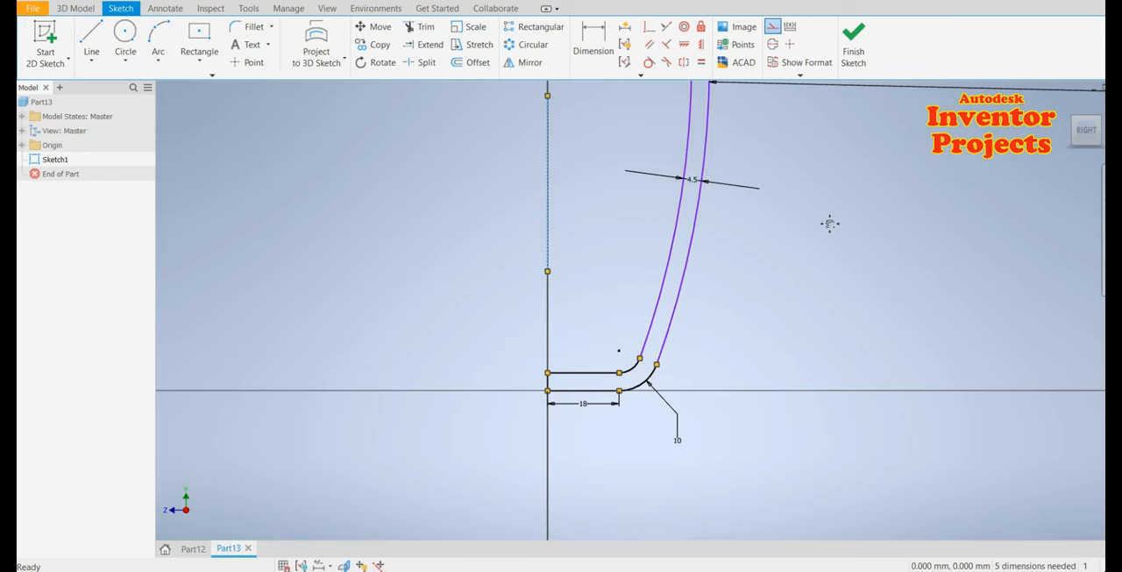
Draw a short line closing the top ends of the two curved walls
middle_click_drag(829, 224, 705, 457)
scroll(570, 235, "up", 3)
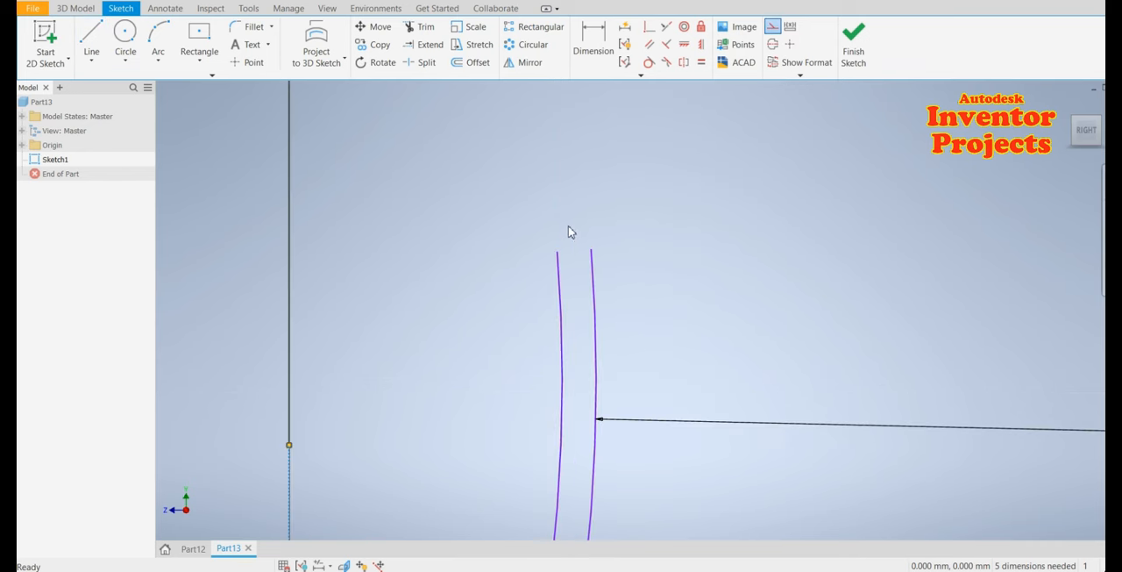
scroll(565, 244, "up", 3)
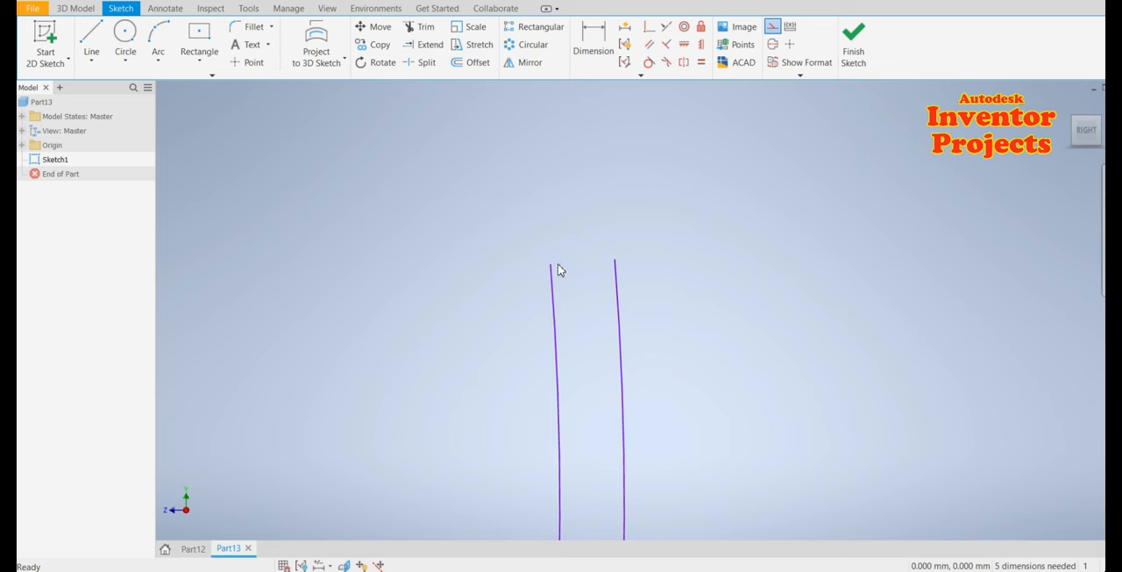
left_click(104, 38)
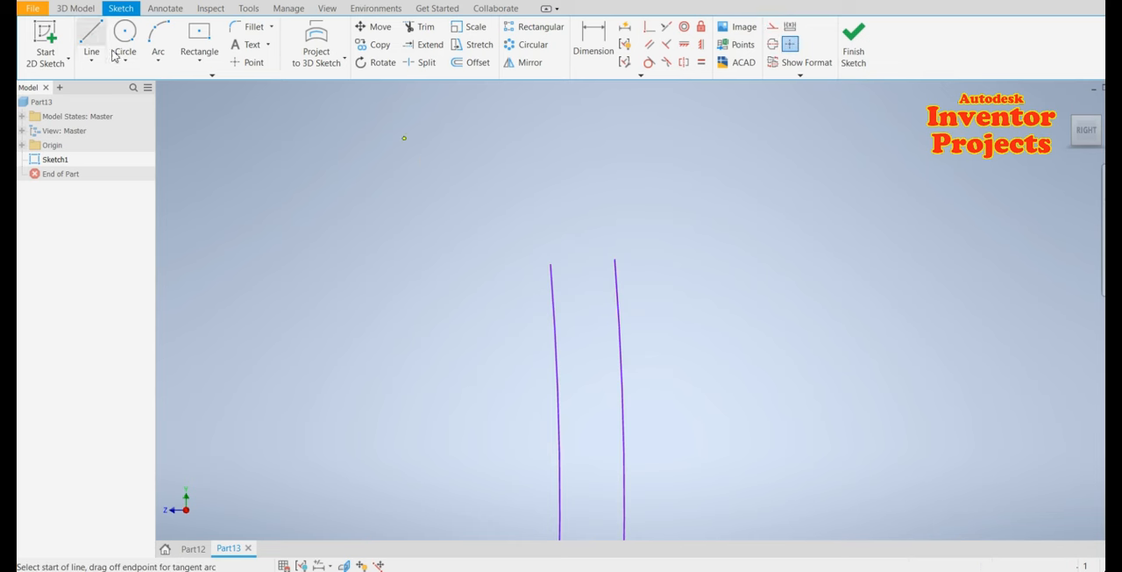
left_click(550, 263)
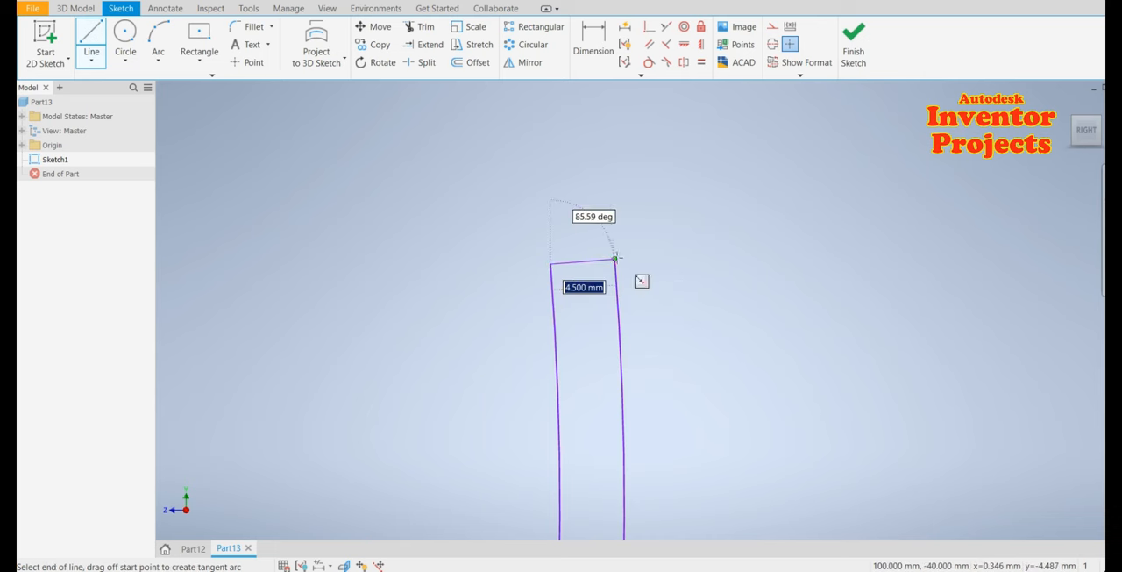
left_click(614, 259)
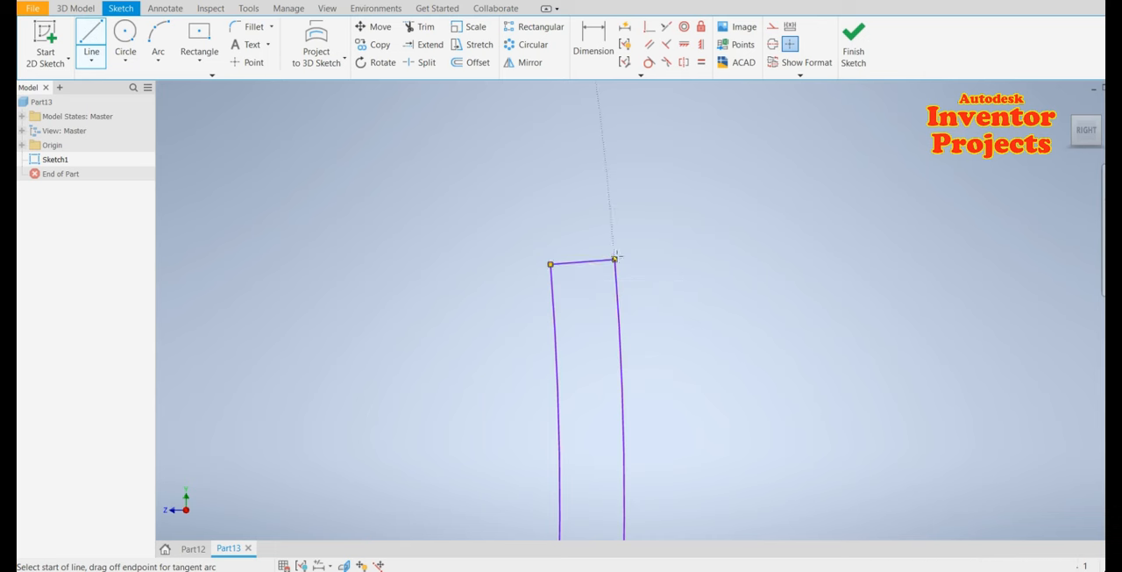
Draw a circle centred at the midpoint of the top closing line, passing through its endpoint
left_click(125, 39)
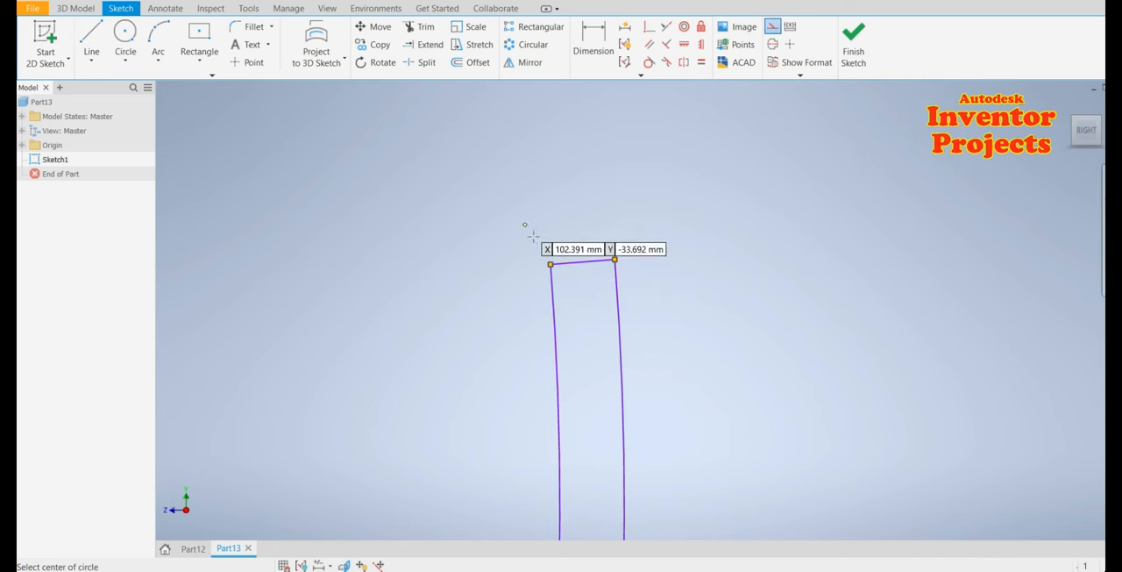
left_click(583, 262)
left_click(614, 259)
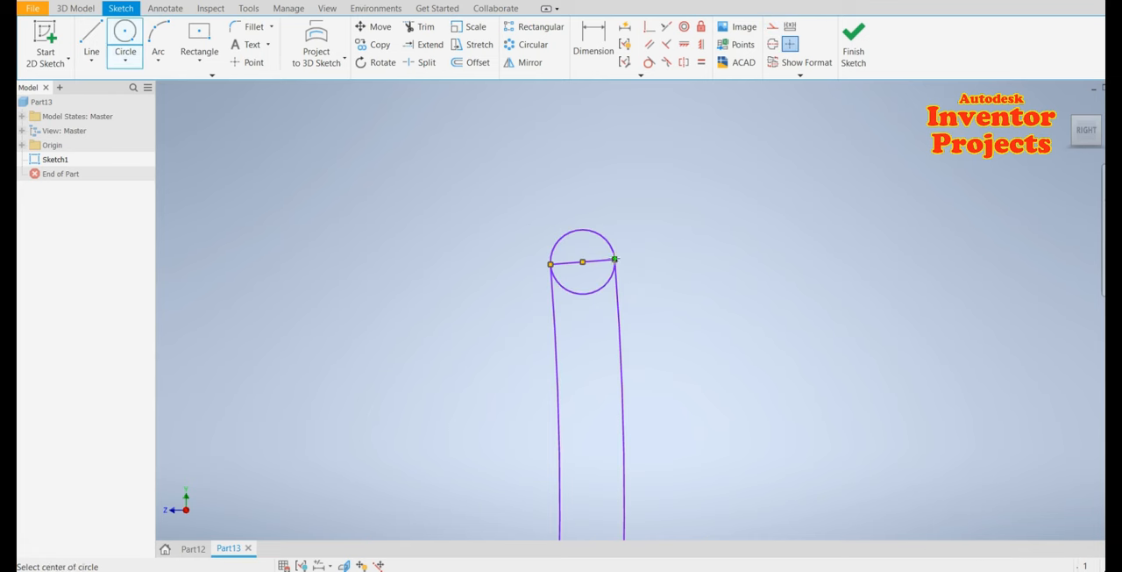
key("Escape")
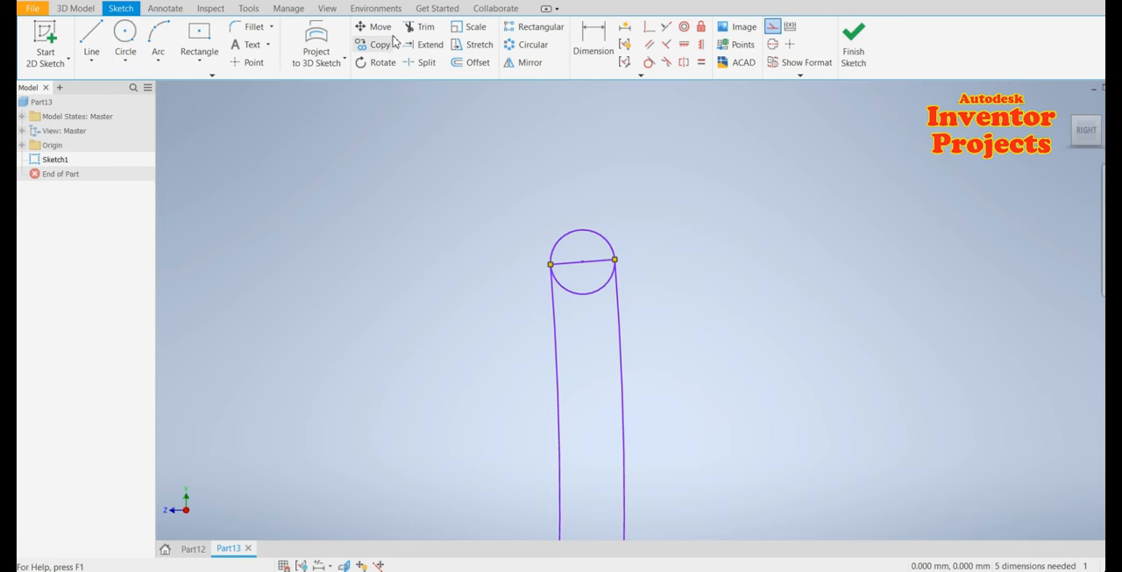
Trim away the top closing line and the lower half of the circle to leave a rounded cap
left_click(423, 26)
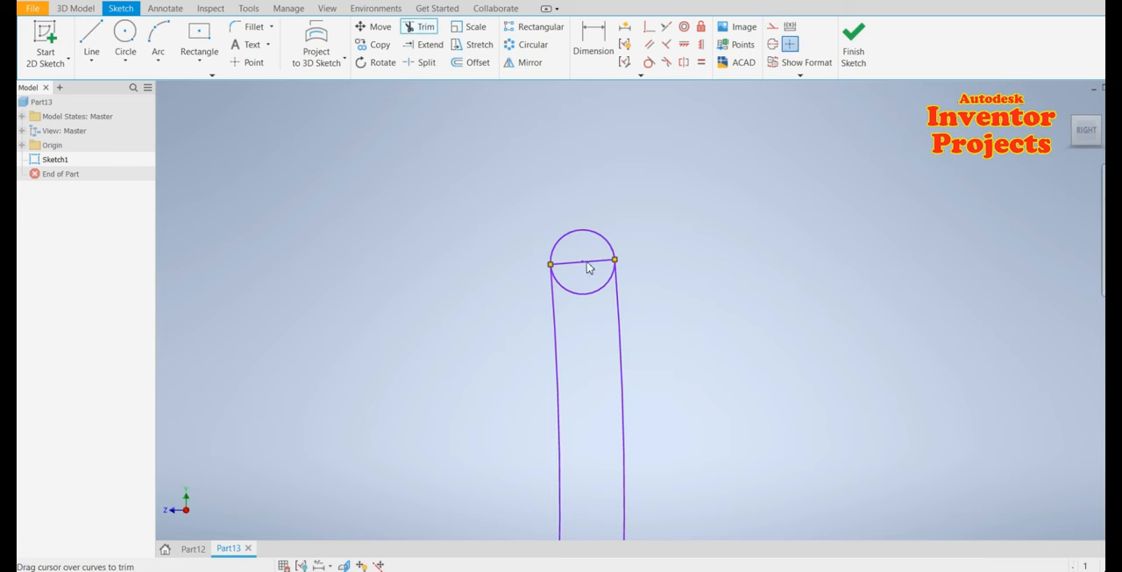
left_click(588, 268)
left_click(582, 293)
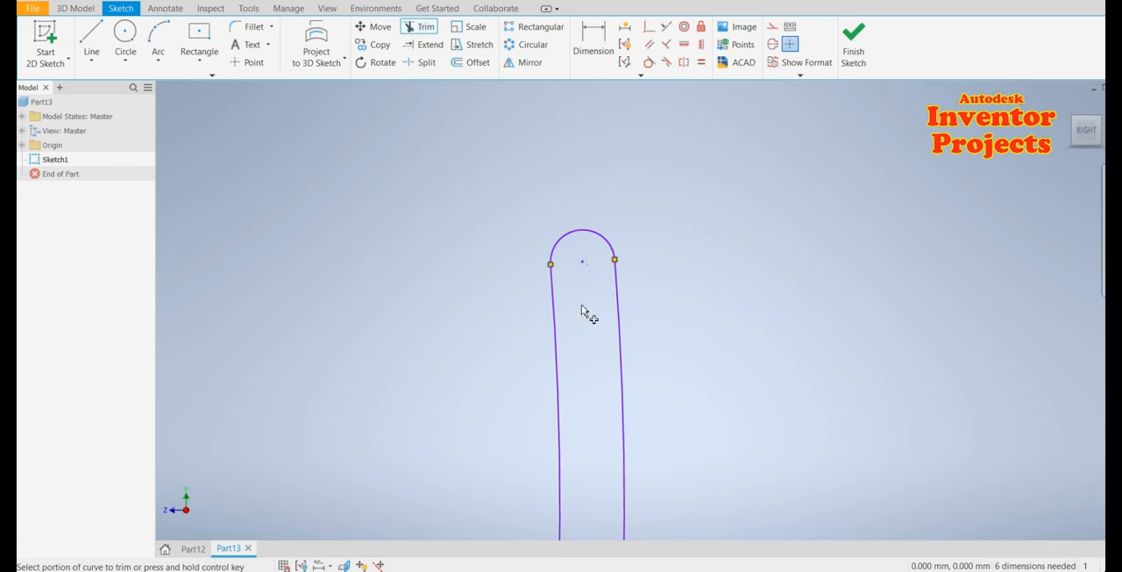
key("Escape")
Finish the 2D sketch
scroll(609, 215, "down", 4)
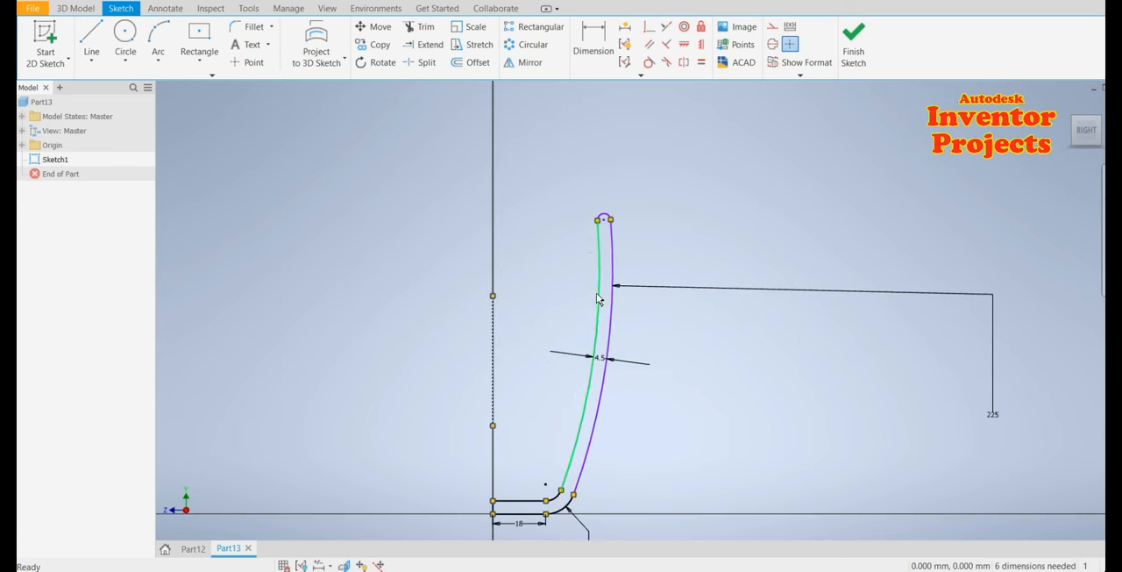
scroll(544, 360, "down", 2)
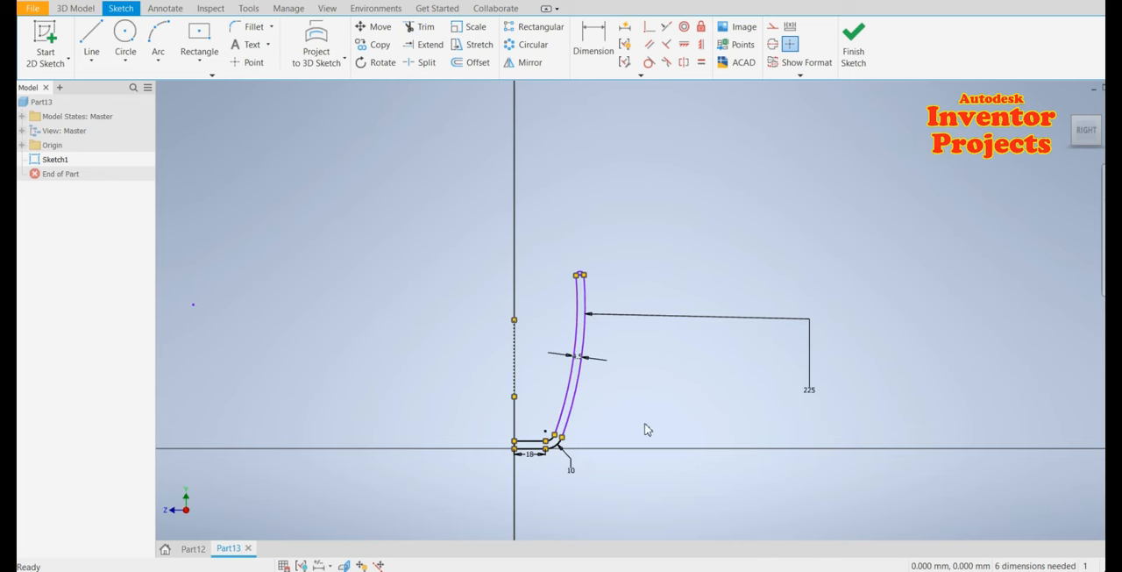
middle_click_drag(633, 409, 634, 380)
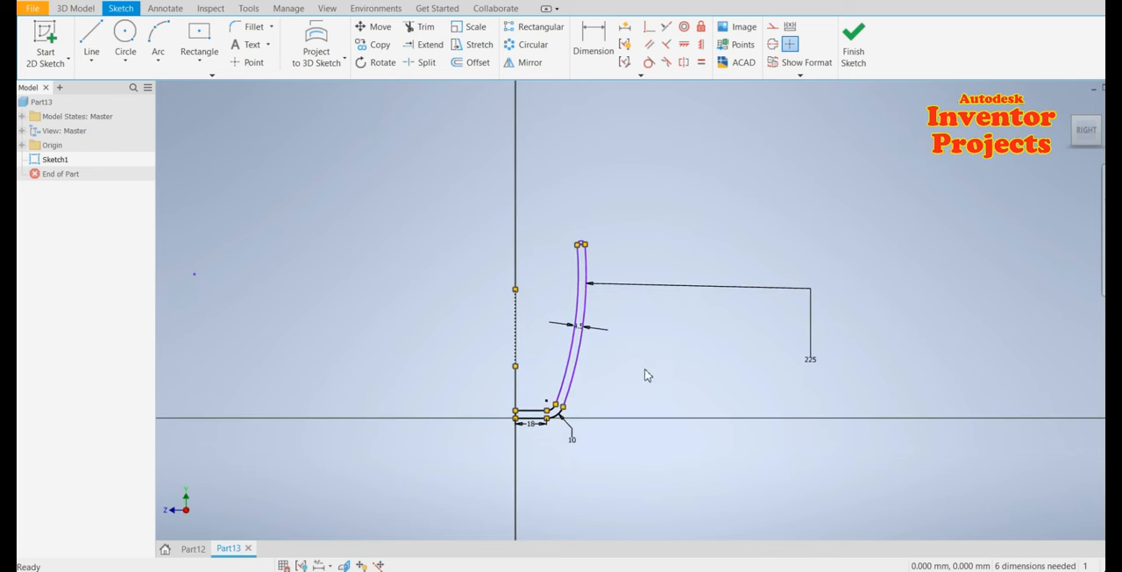
left_click(857, 49)
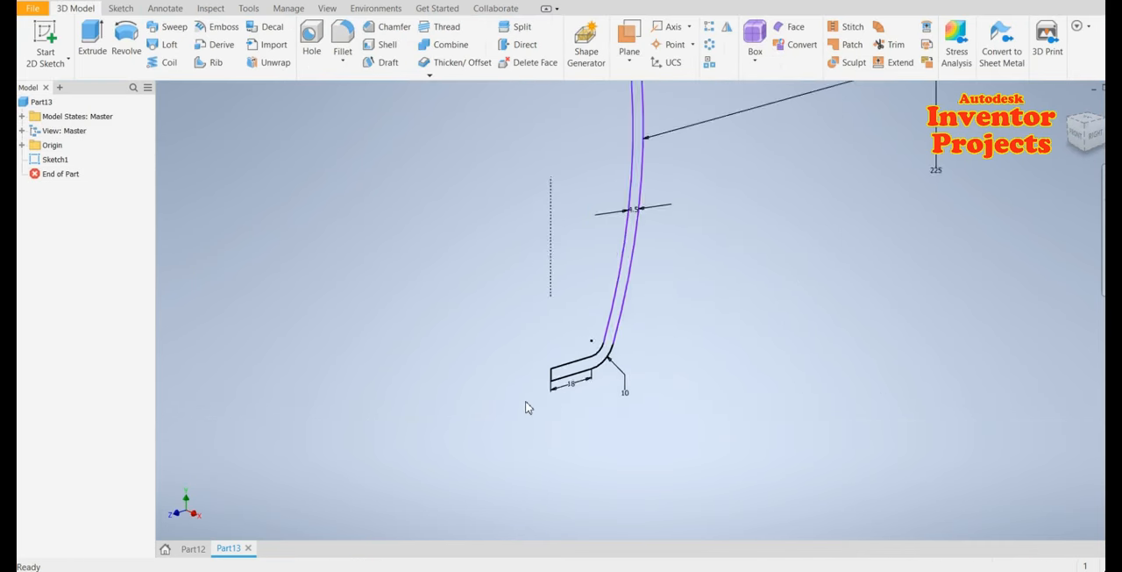
Revolve the closed wall profile 360 degrees around the centerline
scroll(526, 407, "down", 2)
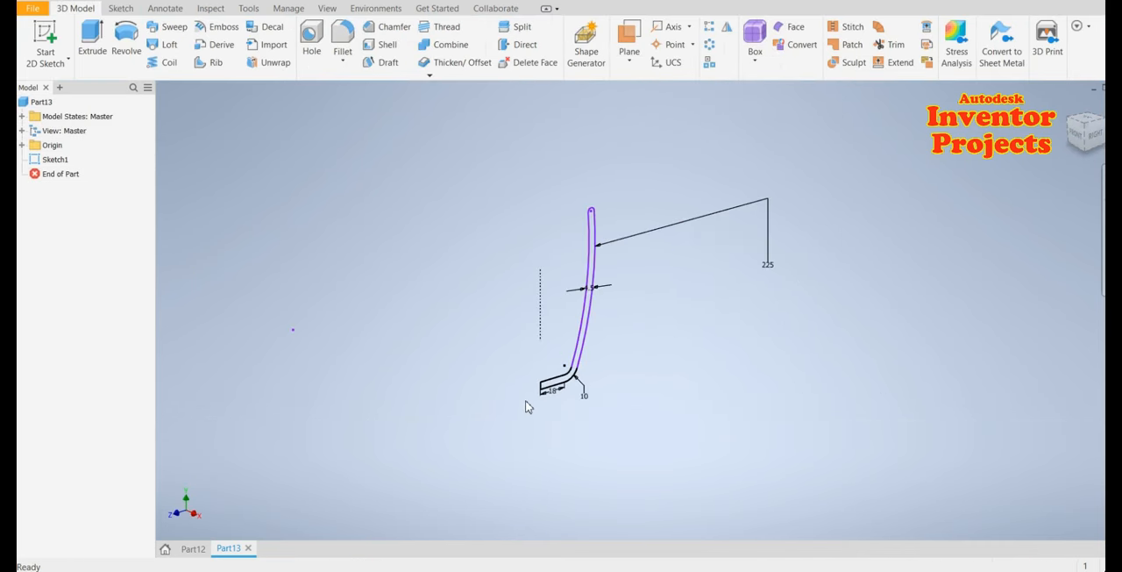
left_click(119, 41)
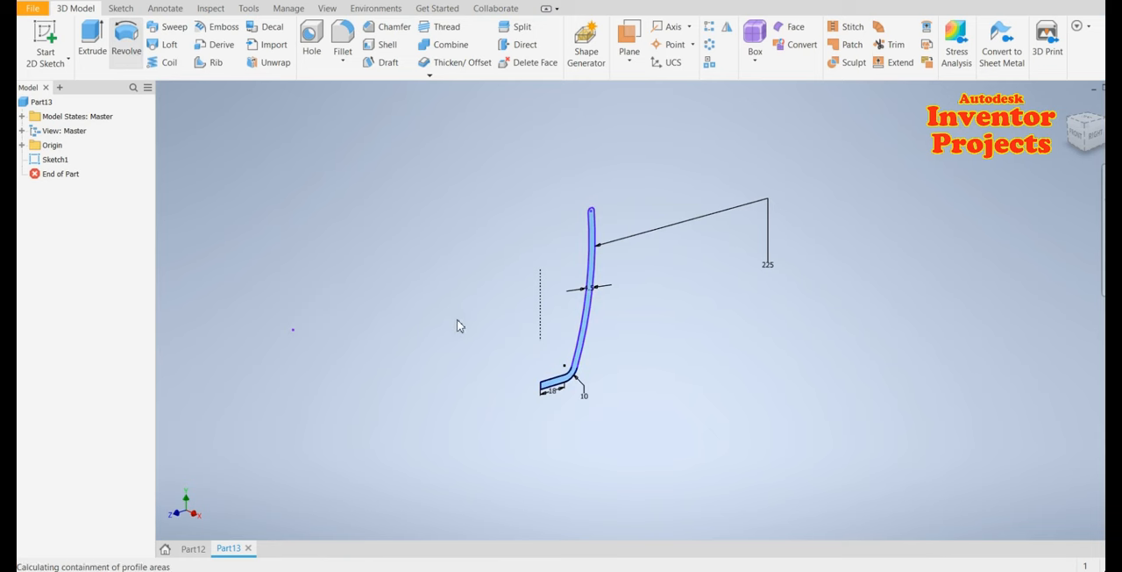
left_click(537, 289)
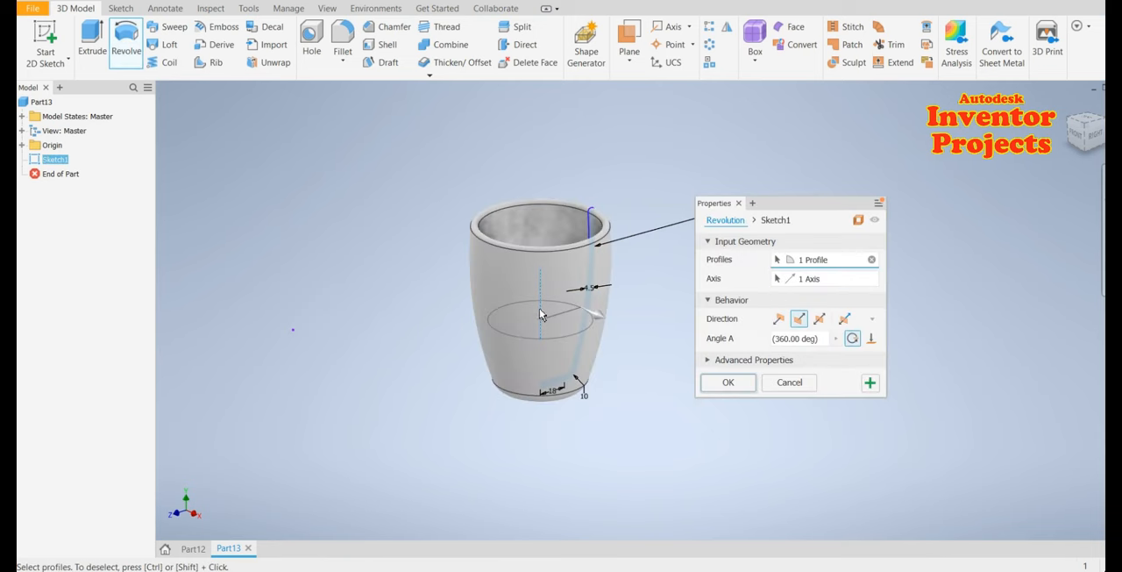
left_click(733, 391)
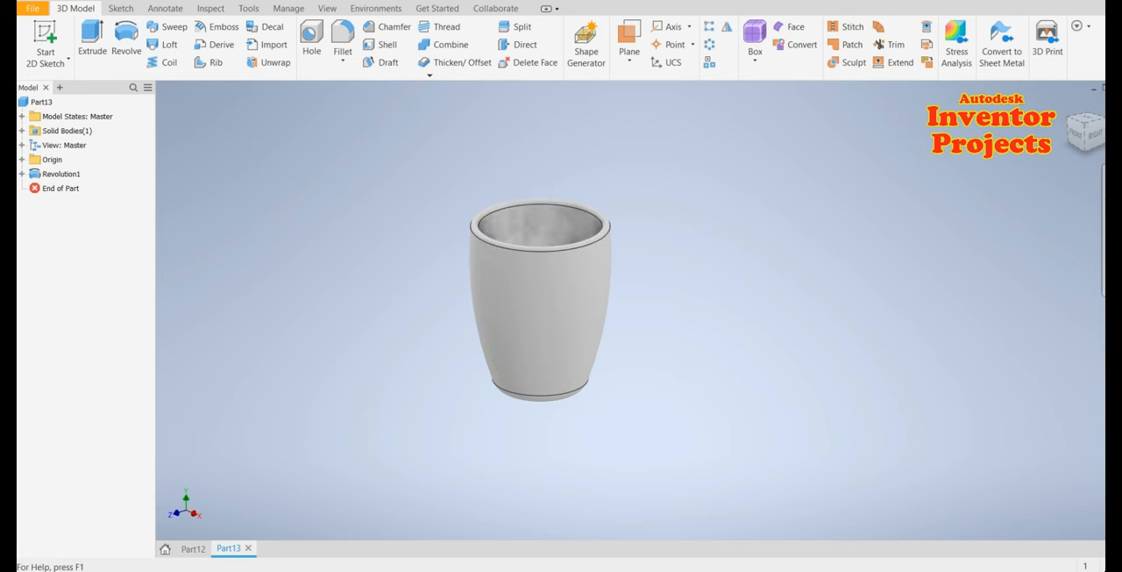
Apply the Sky Blue Dark appearance to the cup
left_click(387, 1)
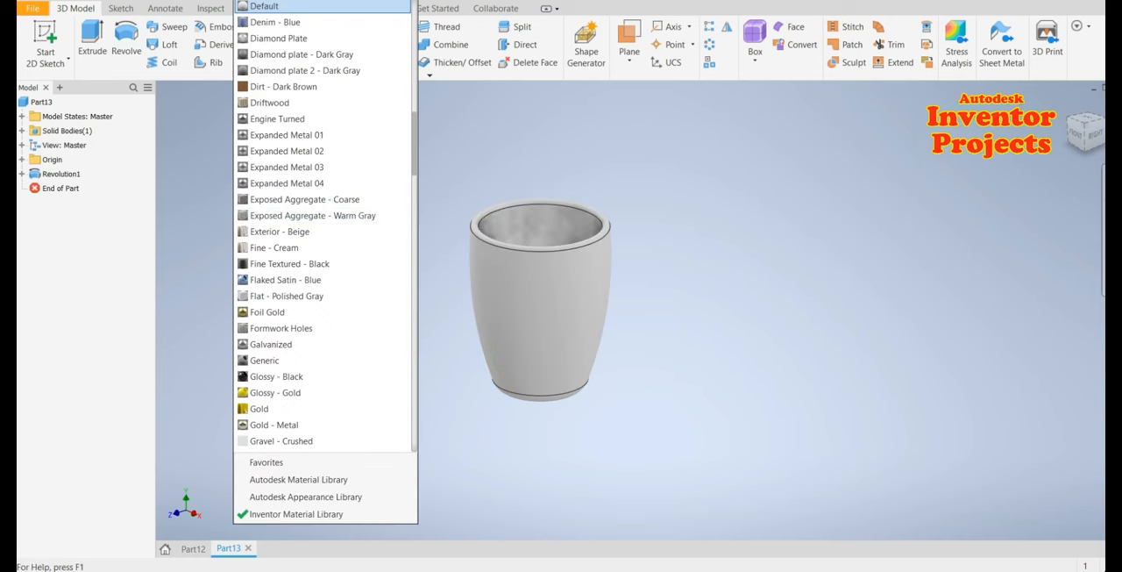
scroll(381, 232, "up", 7)
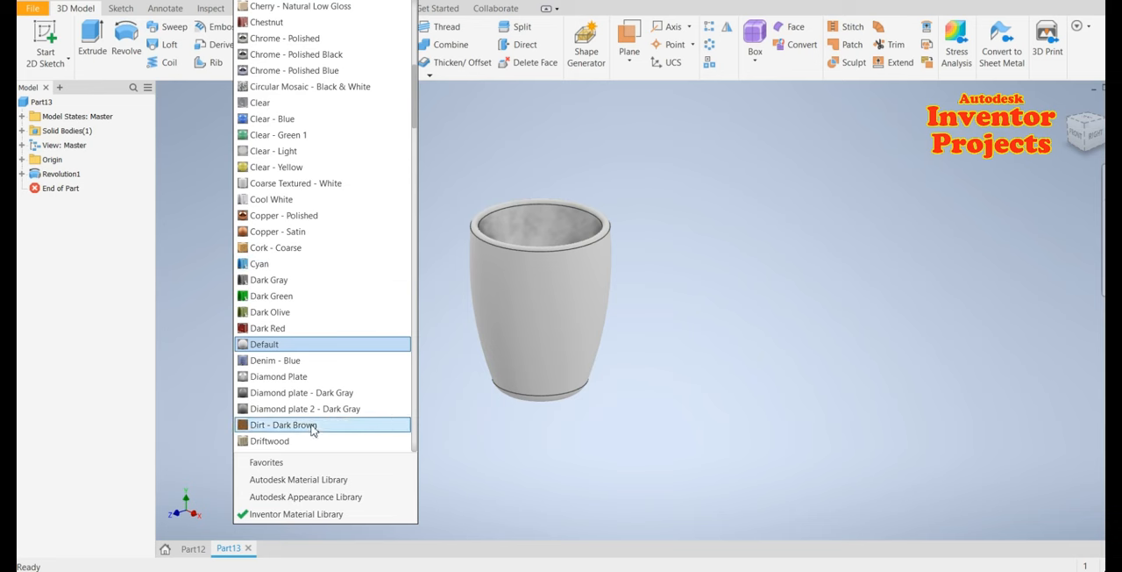
scroll(413, 228, "down", 15)
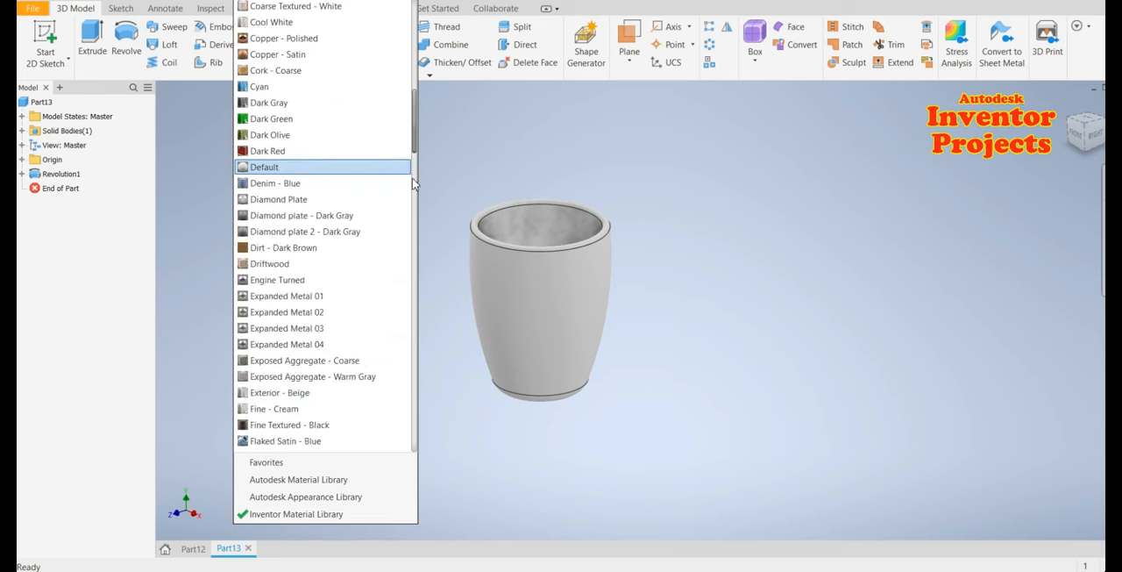
scroll(414, 340, "down", 15)
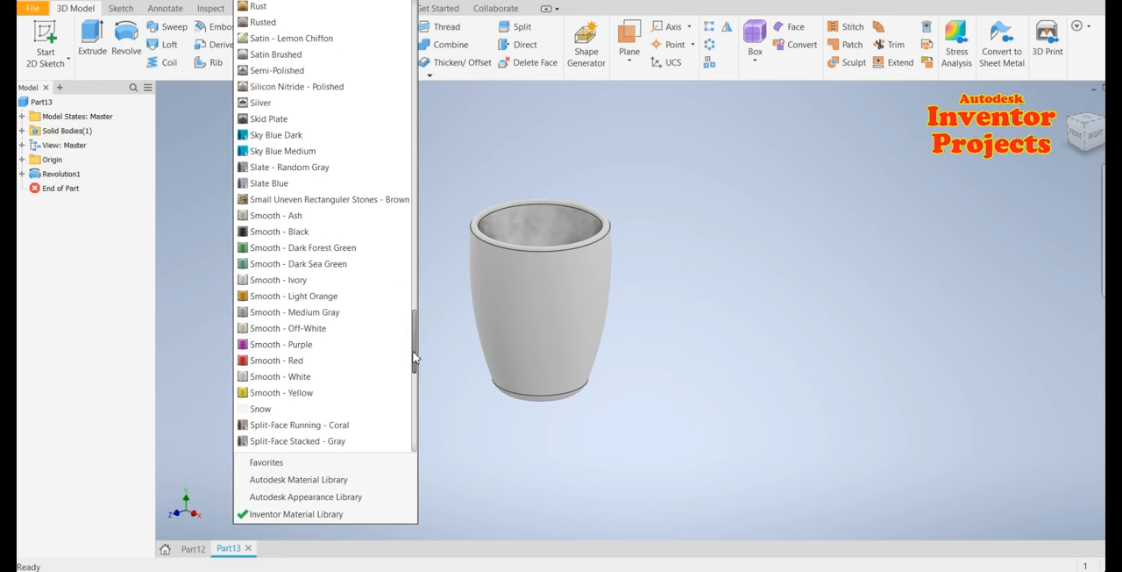
left_click(324, 135)
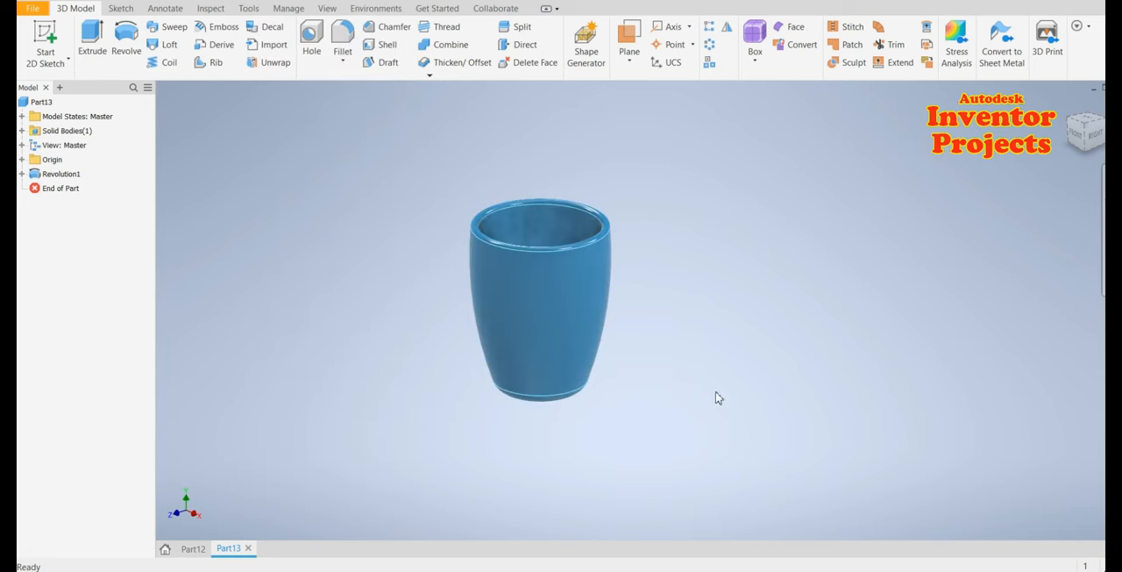
Start a new 2D sketch on the YZ origin plane
middle_click_drag(651, 286, 806, 313, "shift")
middle_click_drag(827, 305, 737, 306, "shift")
scroll(619, 288, "up", 3)
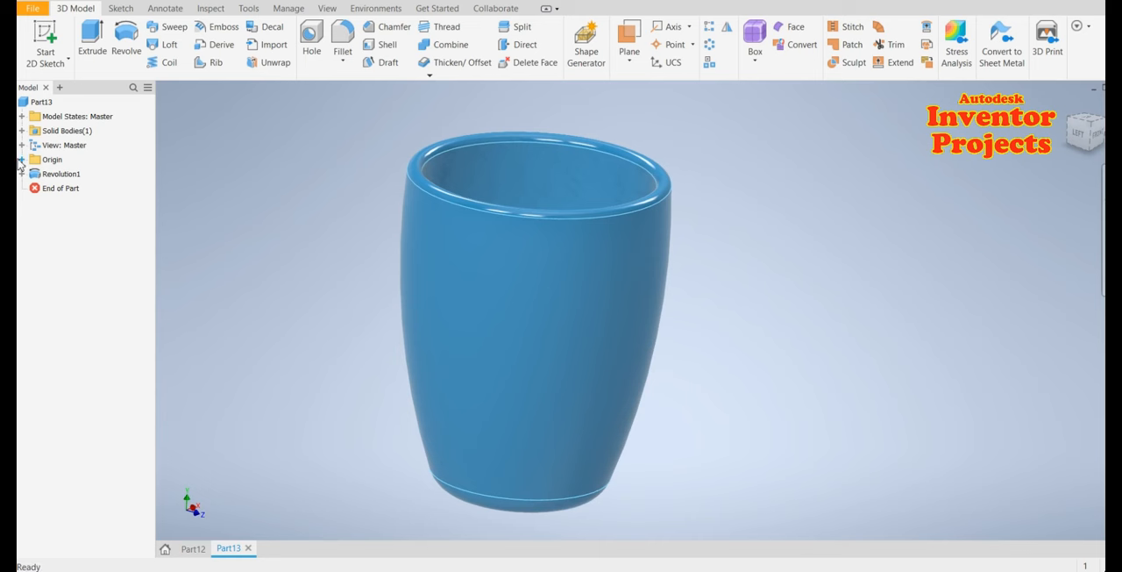
left_click(21, 160)
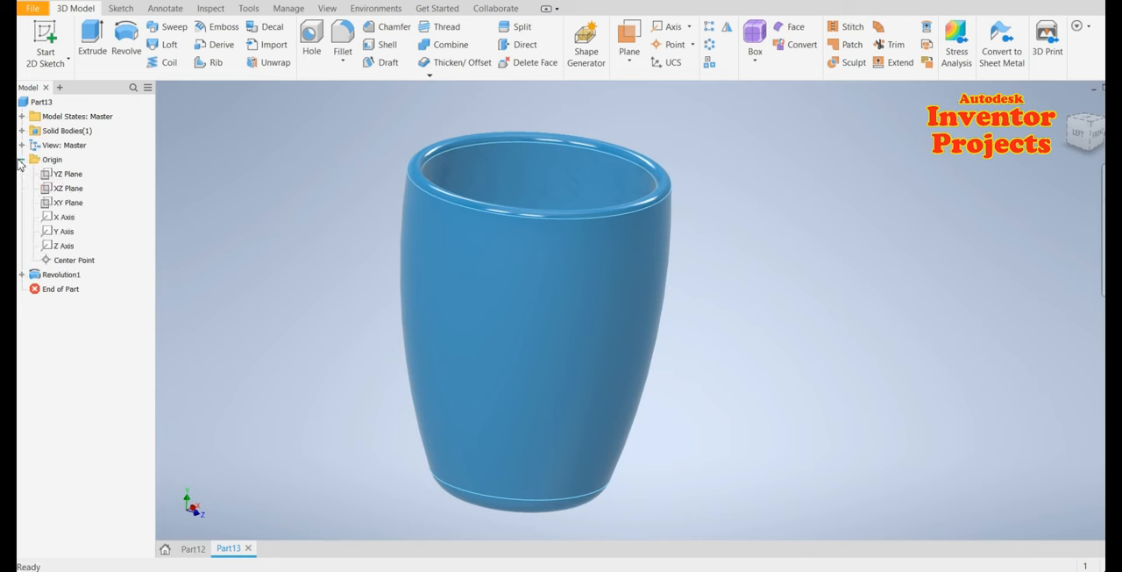
left_click(69, 175)
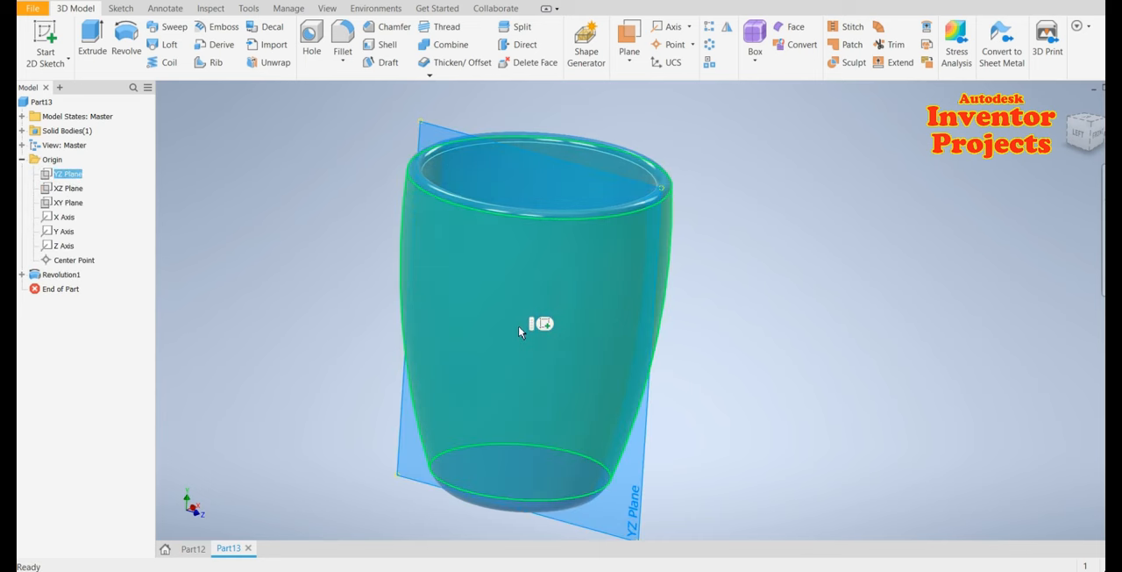
key("s")
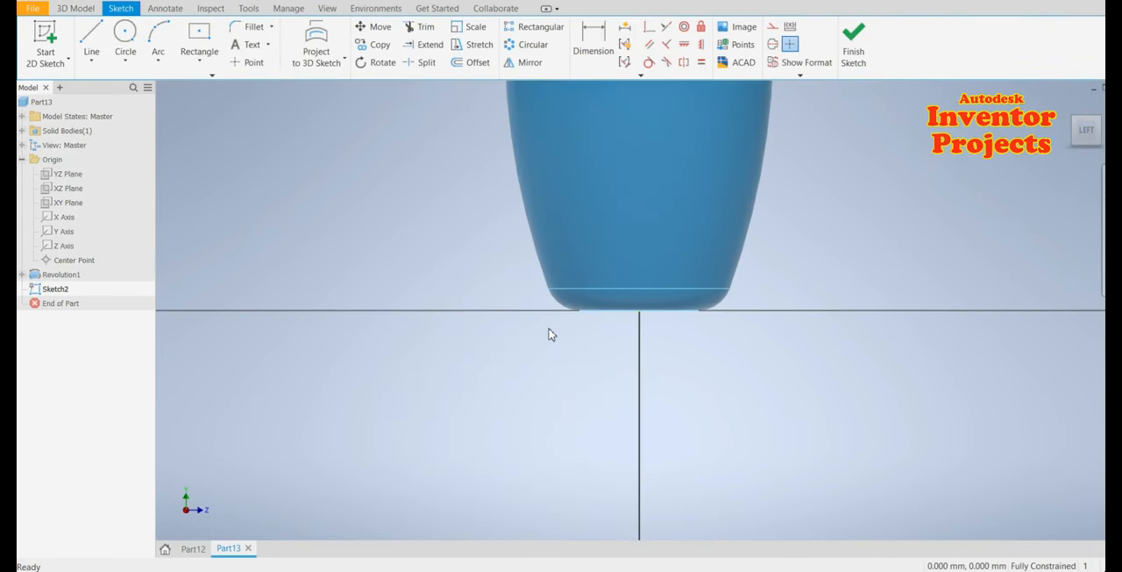
Slice the graphics to show the cup's cross-section in the sketch
middle_click_drag(472, 365, 431, 515)
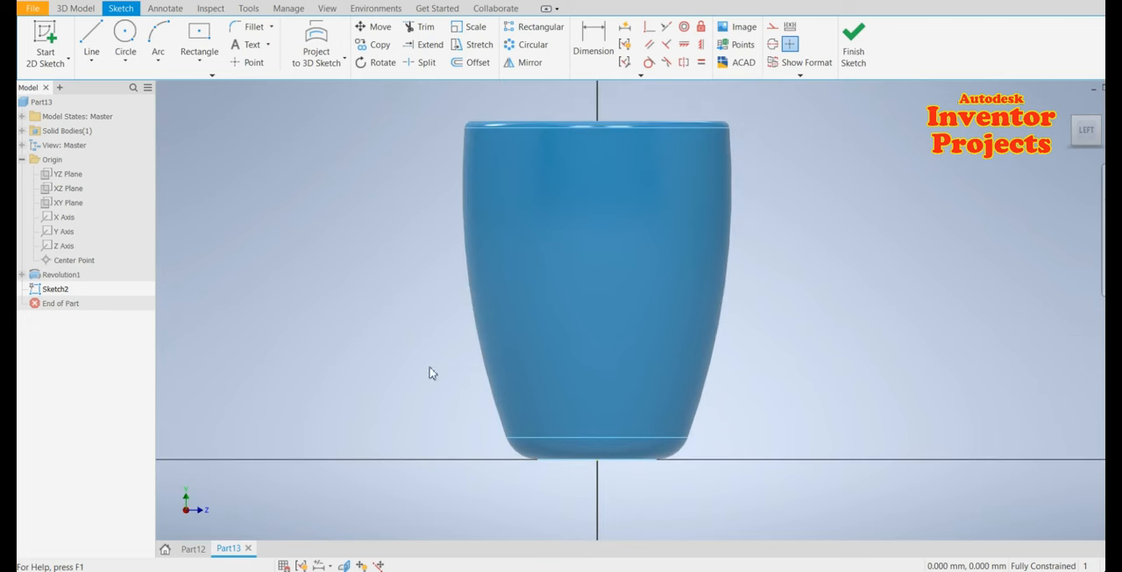
key("F7")
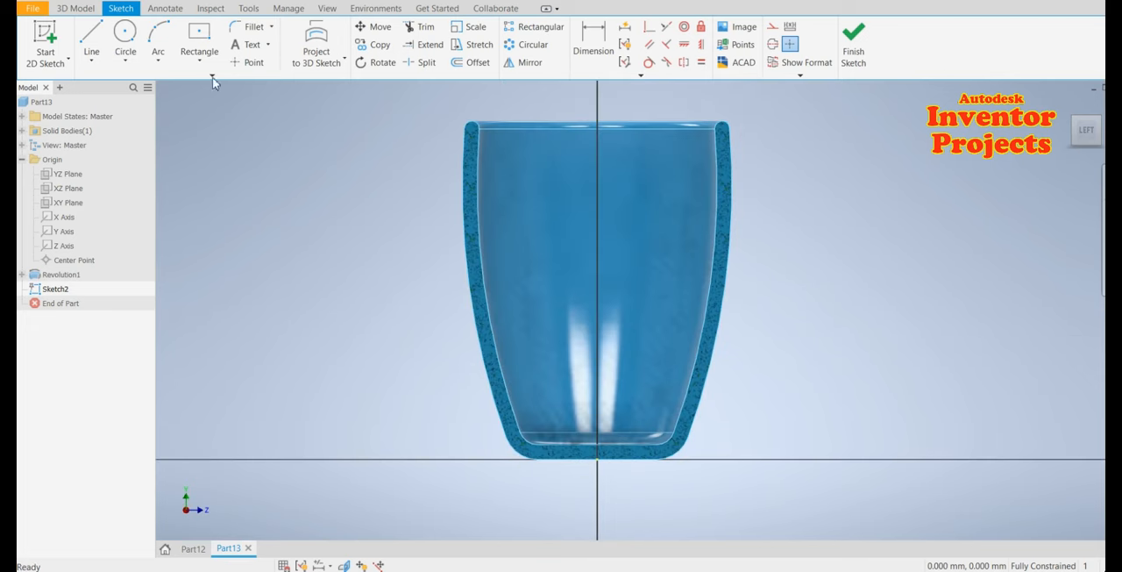
Draw a line from the cup's base point up the axis about 102 mm to the rim, then about 61 mm horizontally outward
left_click(92, 33)
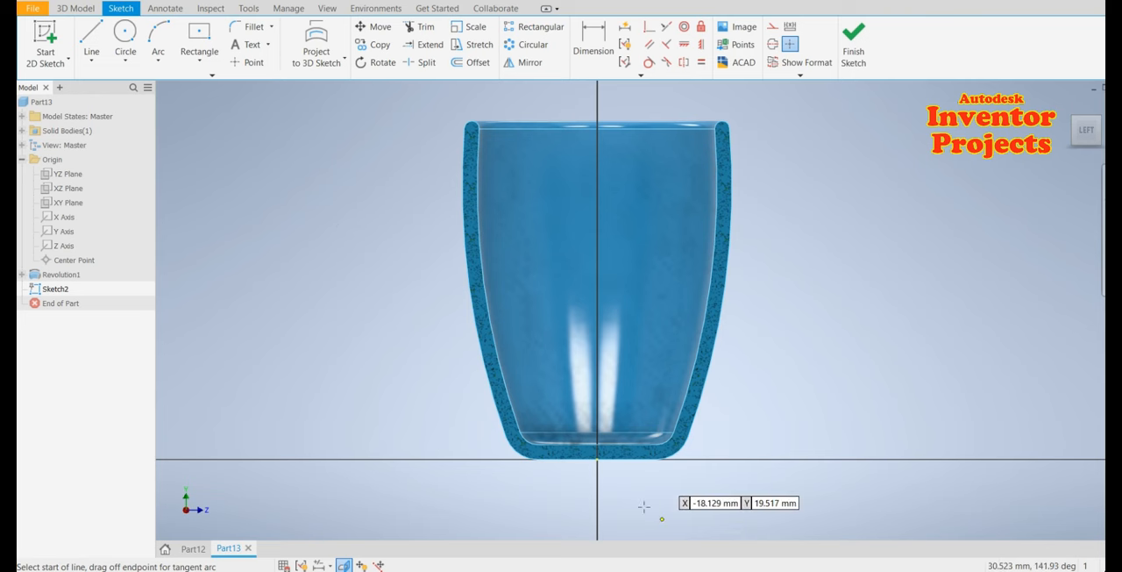
left_click(597, 458)
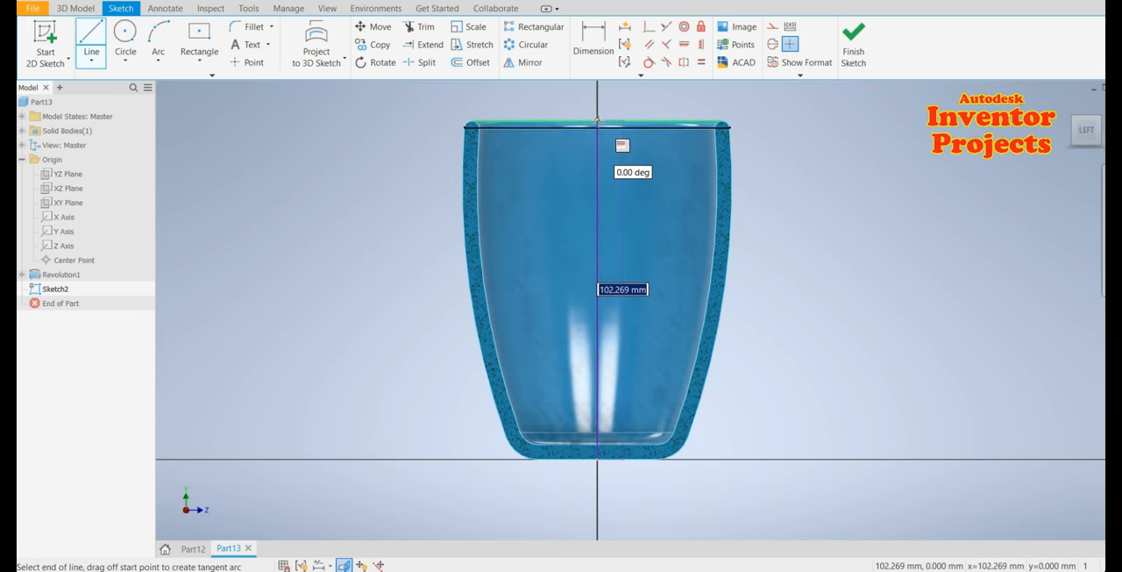
left_click(597, 120)
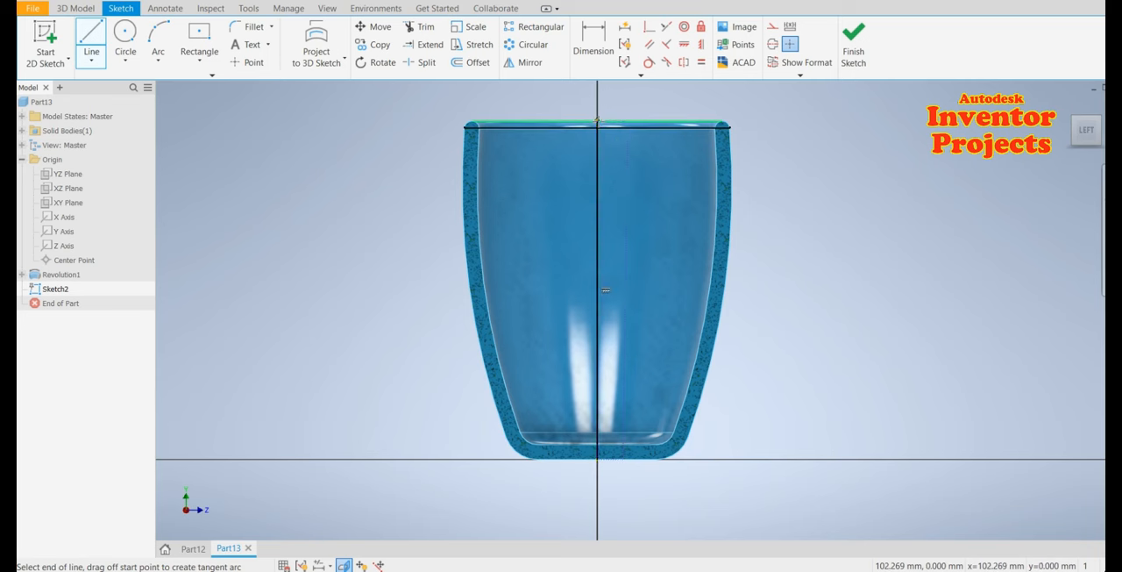
left_click(382, 121)
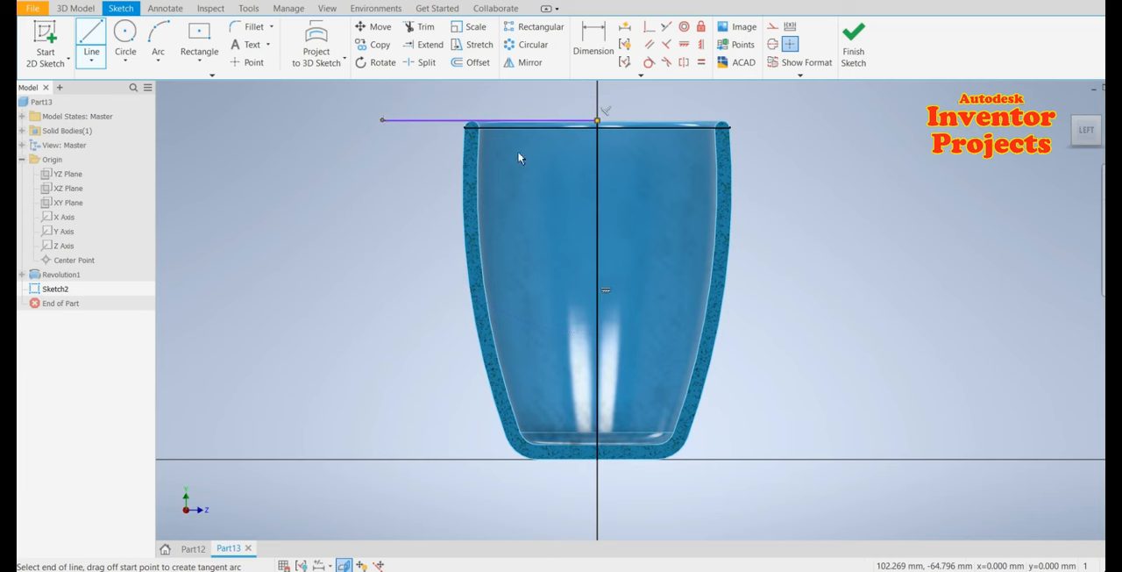
key("Escape")
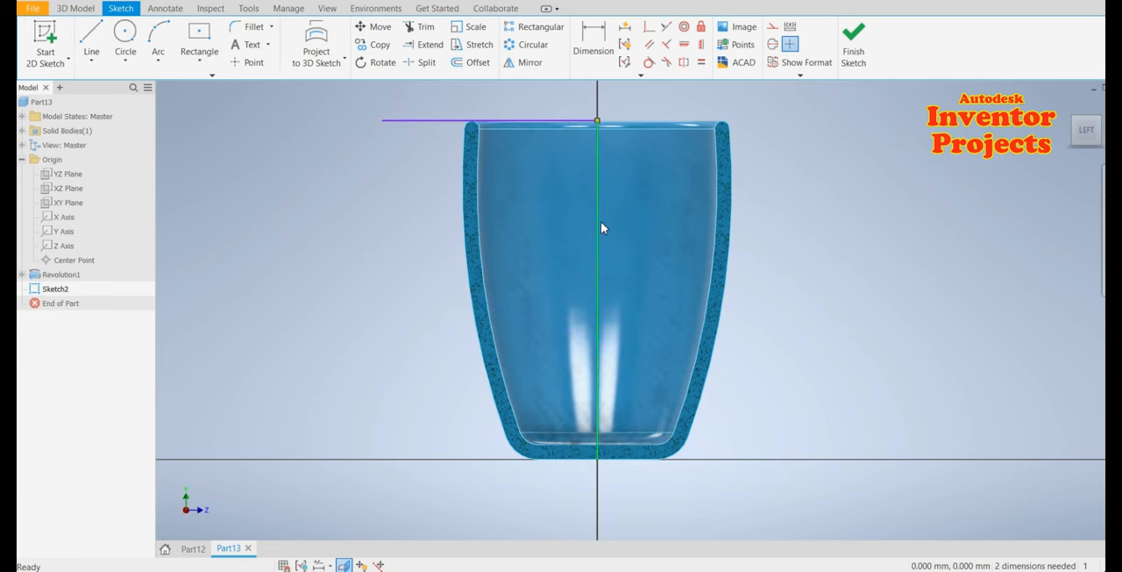
Convert the horizontal rim line and the vertical axis line into construction geometry
right_click(601, 227)
key("Escape")
right_click(432, 121)
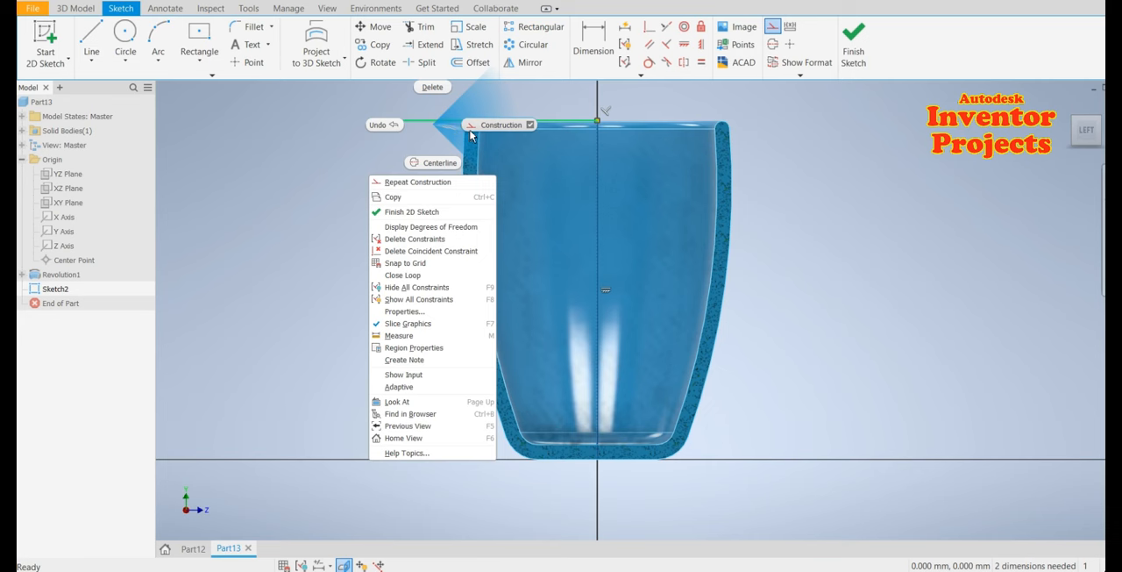
left_click(470, 134)
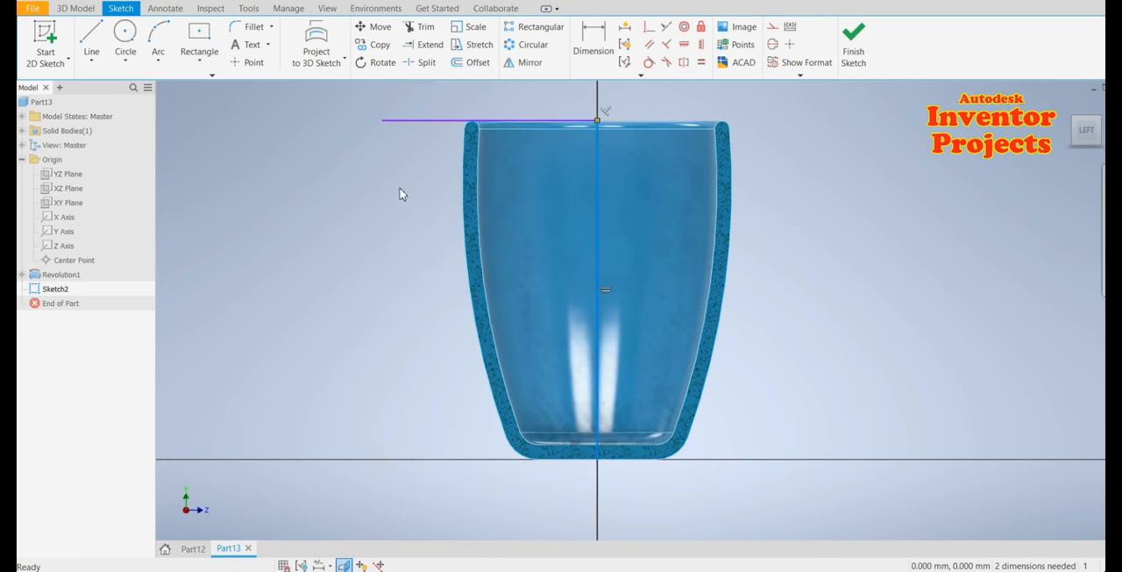
left_click(409, 119)
right_click(410, 119)
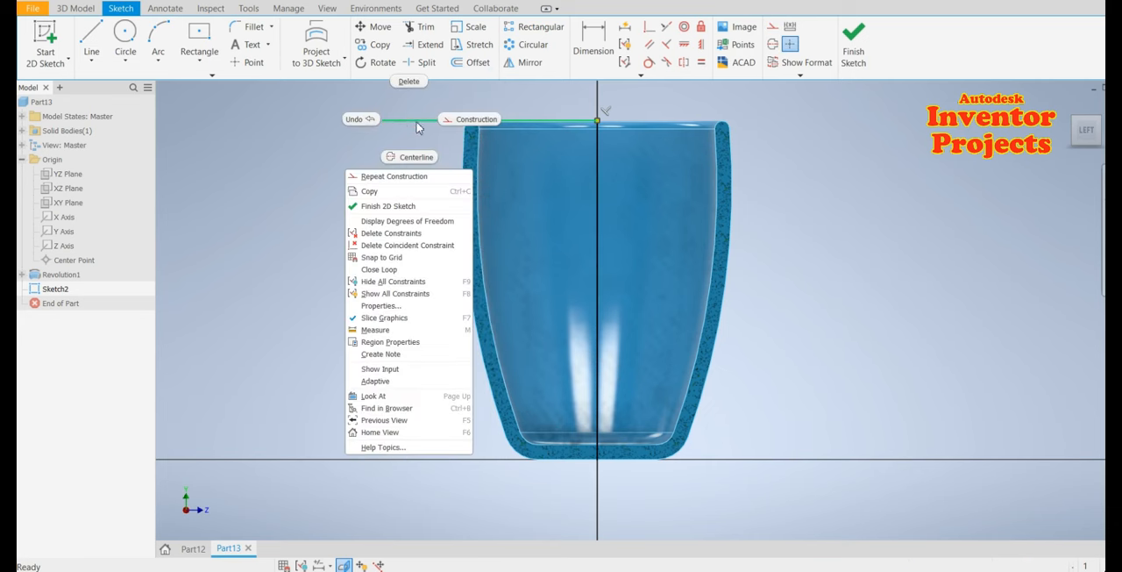
left_click(470, 120)
left_click(599, 263)
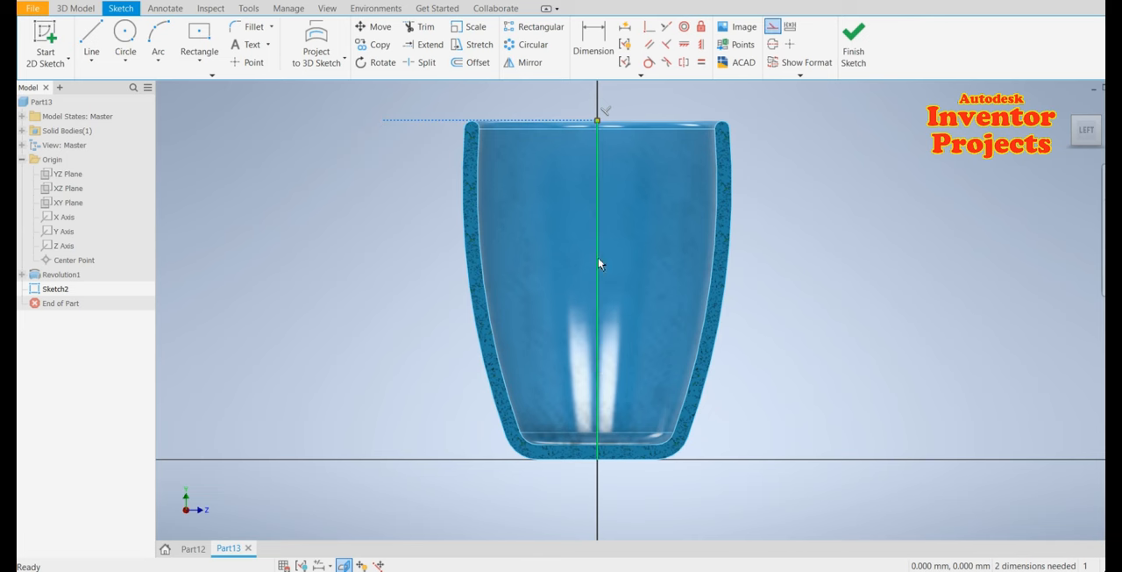
right_click(598, 219)
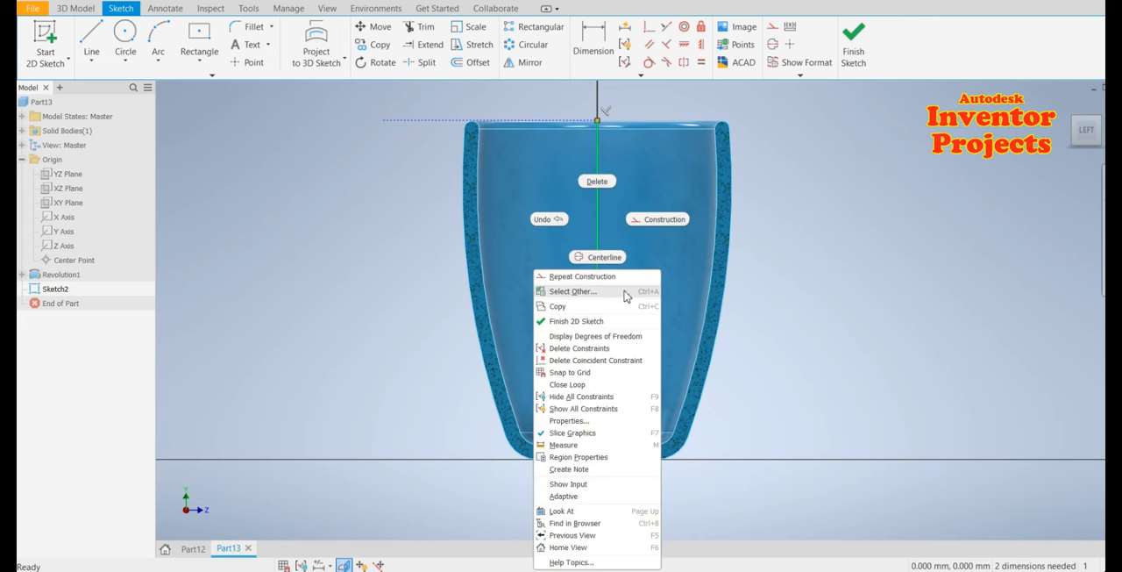
left_click(653, 224)
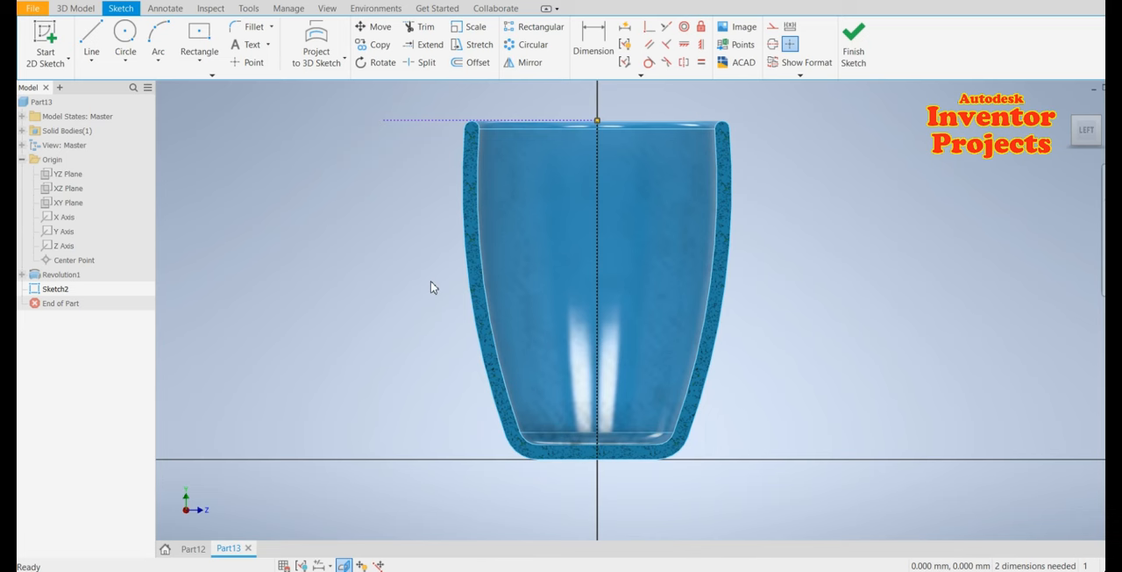
left_click(158, 35)
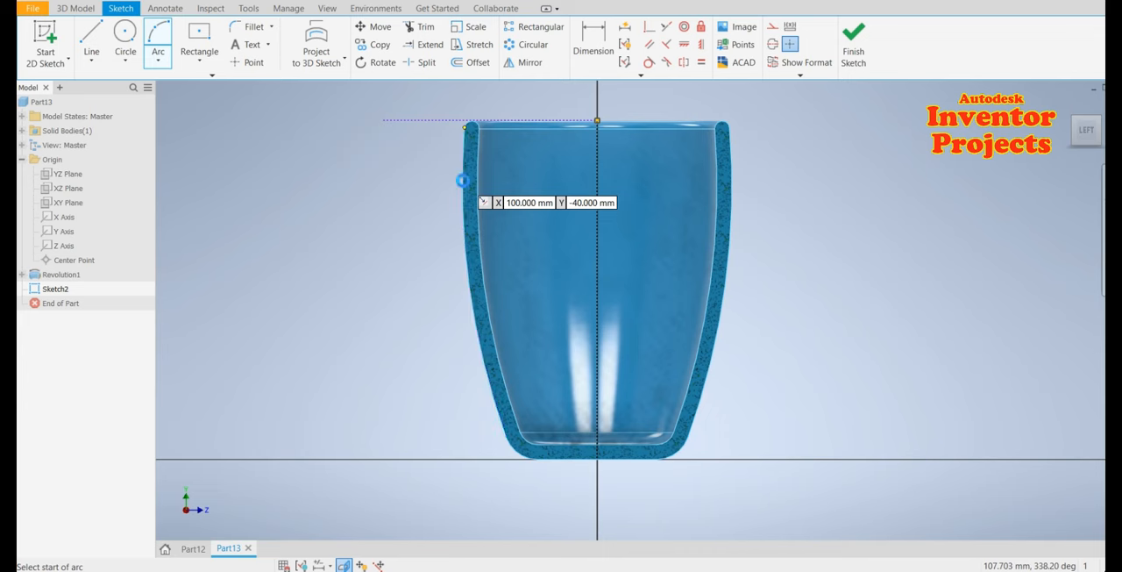
left_click(464, 129)
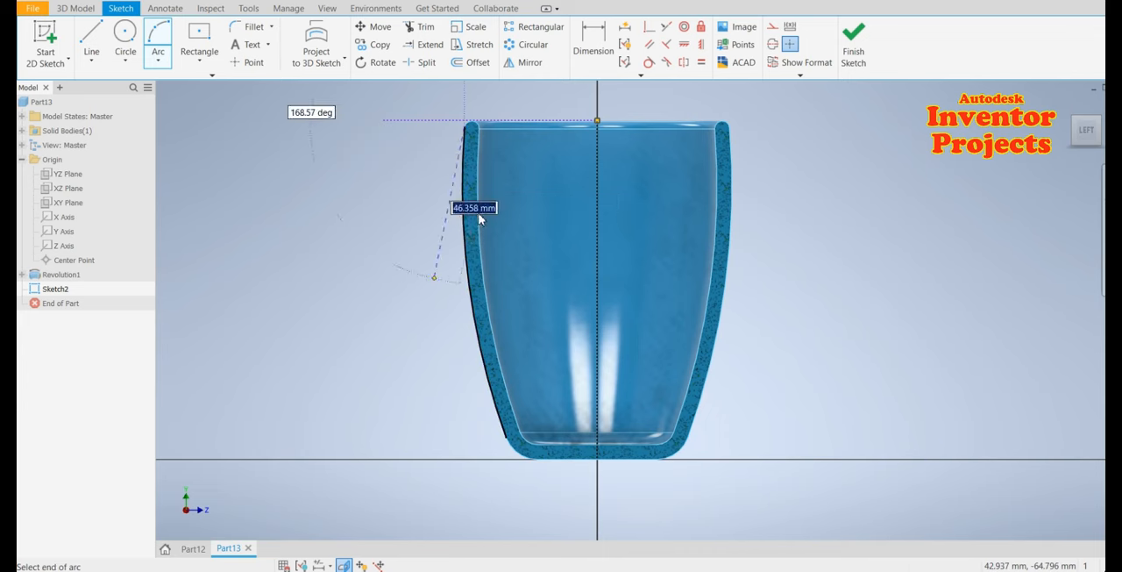
key("Escape")
Sketch a three-point arc starting on the cup's outer wall and curving outward, radius about 17.6 mm, for the handle
scroll(463, 170, "up", 3)
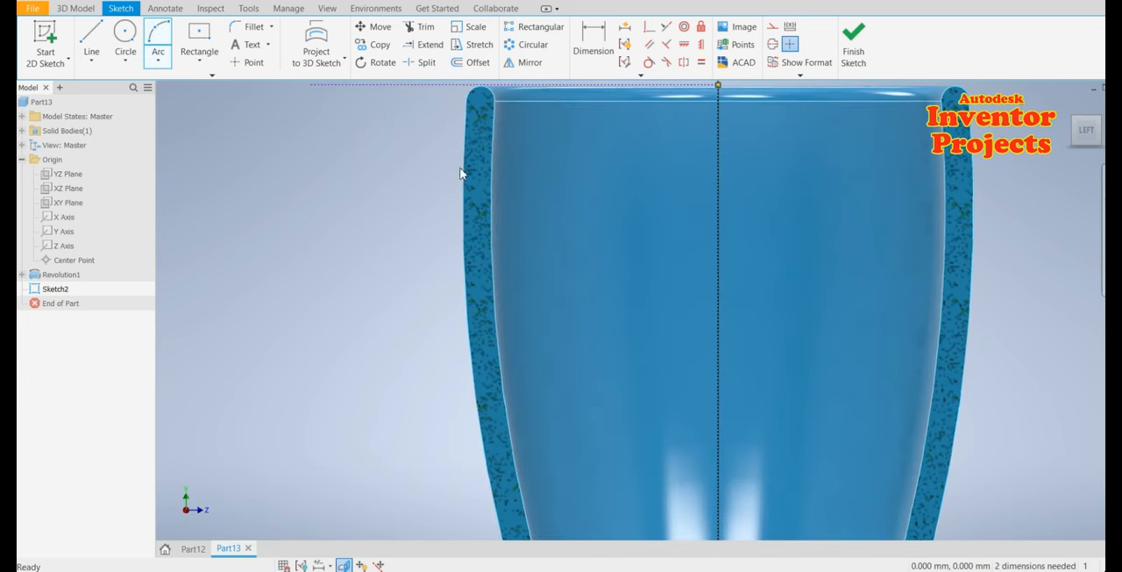
left_click(159, 34)
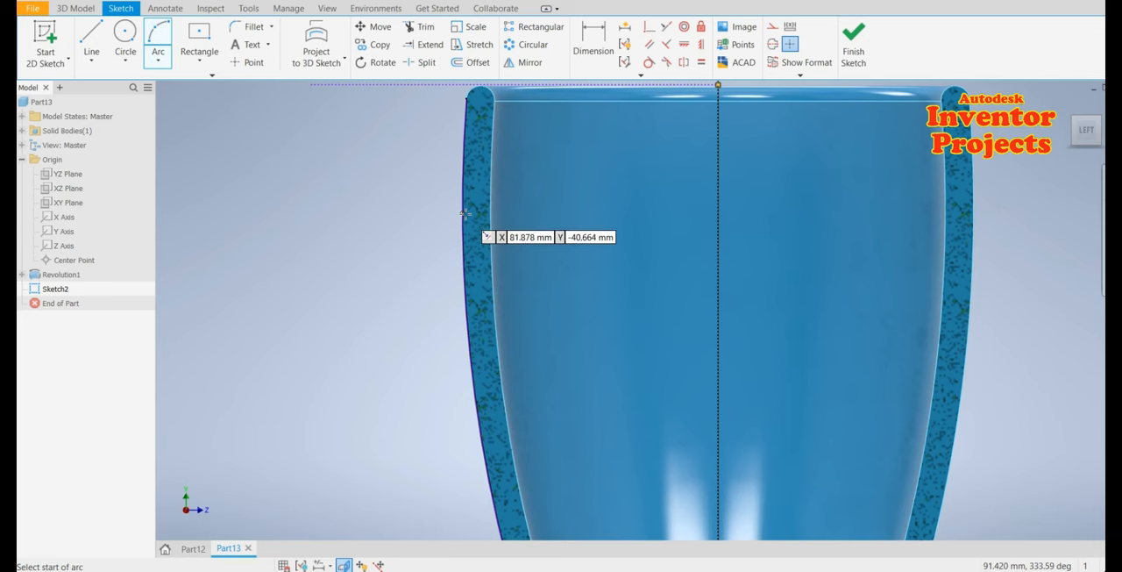
left_click(465, 212)
scroll(388, 307, "up", 2)
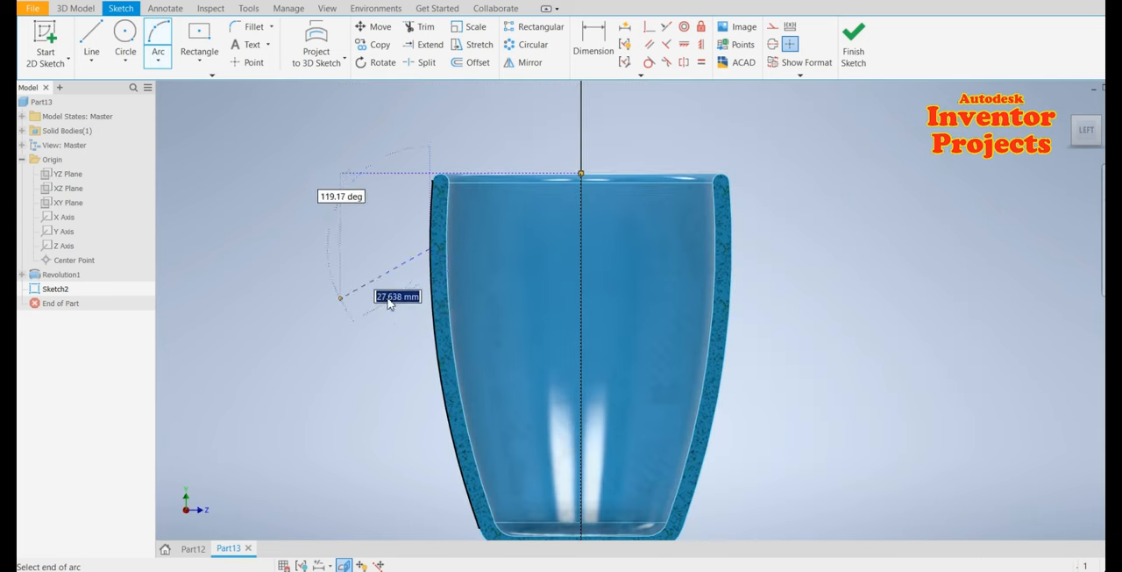
left_click(372, 361)
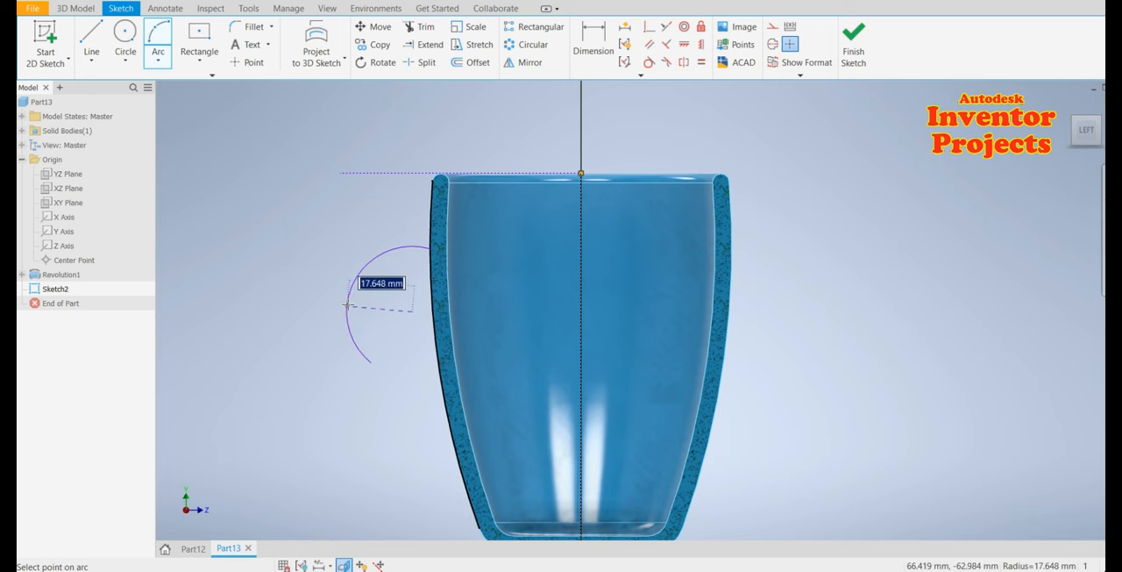
left_click(342, 301)
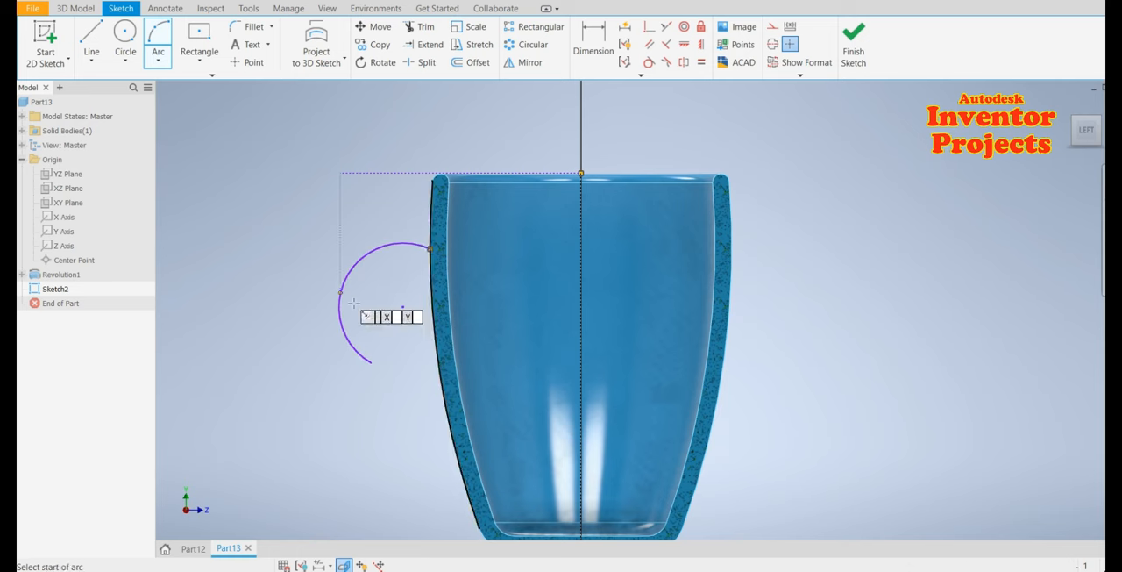
key("Escape")
Draw a line about 37.6 mm from the arc's lower end down to the cup's outer wall
key("F2")
left_click_drag(408, 379, 426, 317)
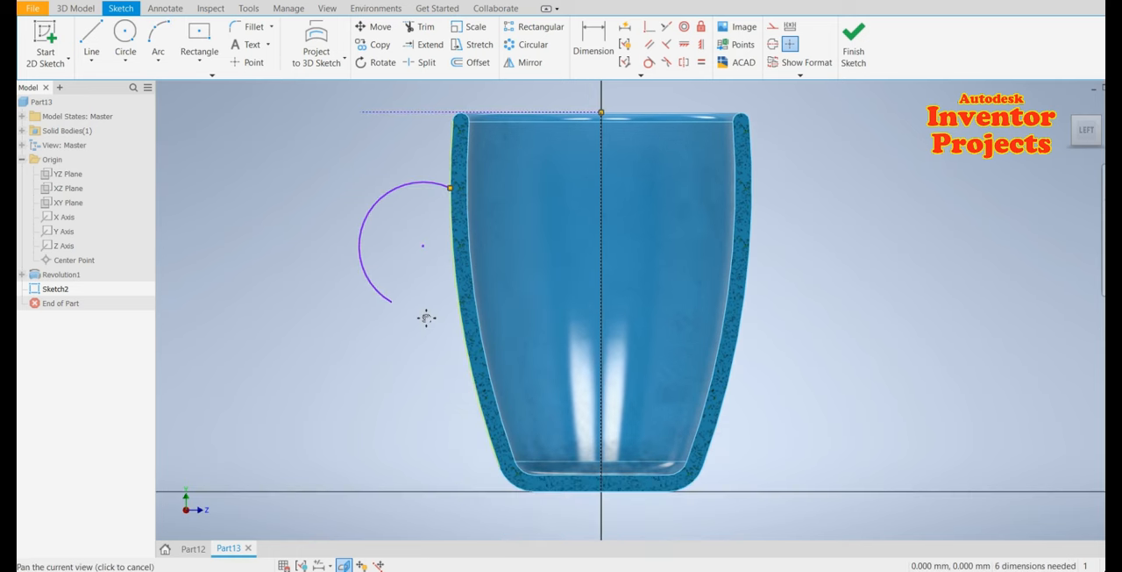
left_click(92, 39)
left_click(392, 298)
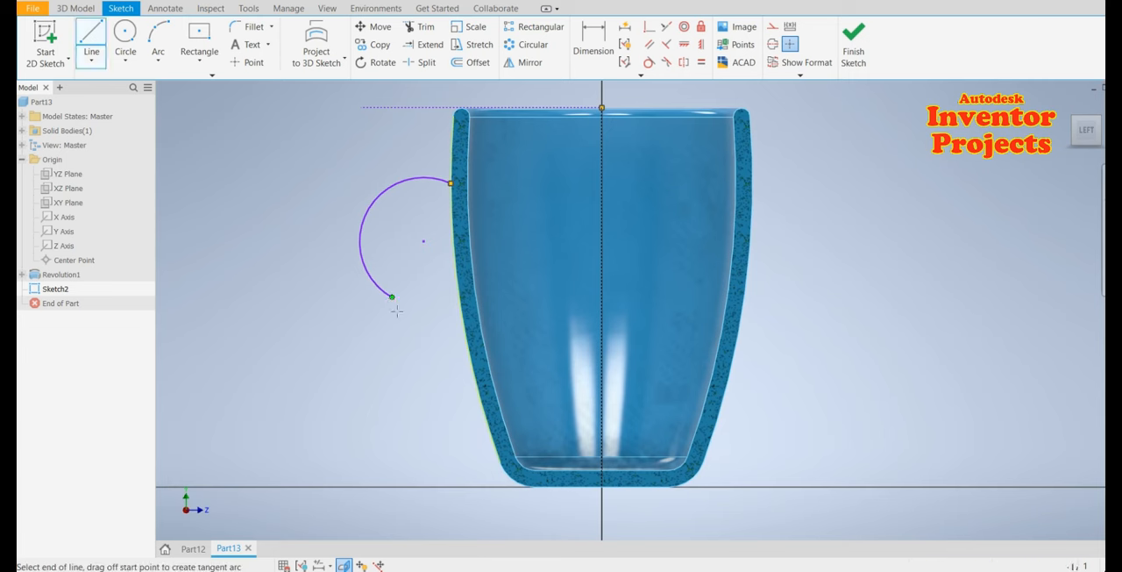
left_click(482, 403)
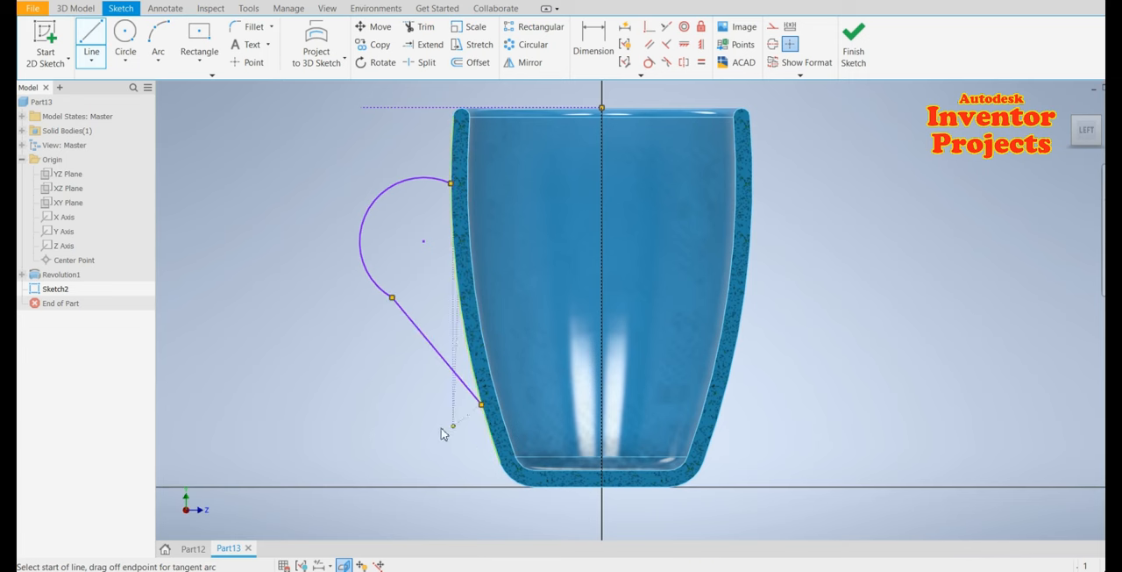
key("Escape")
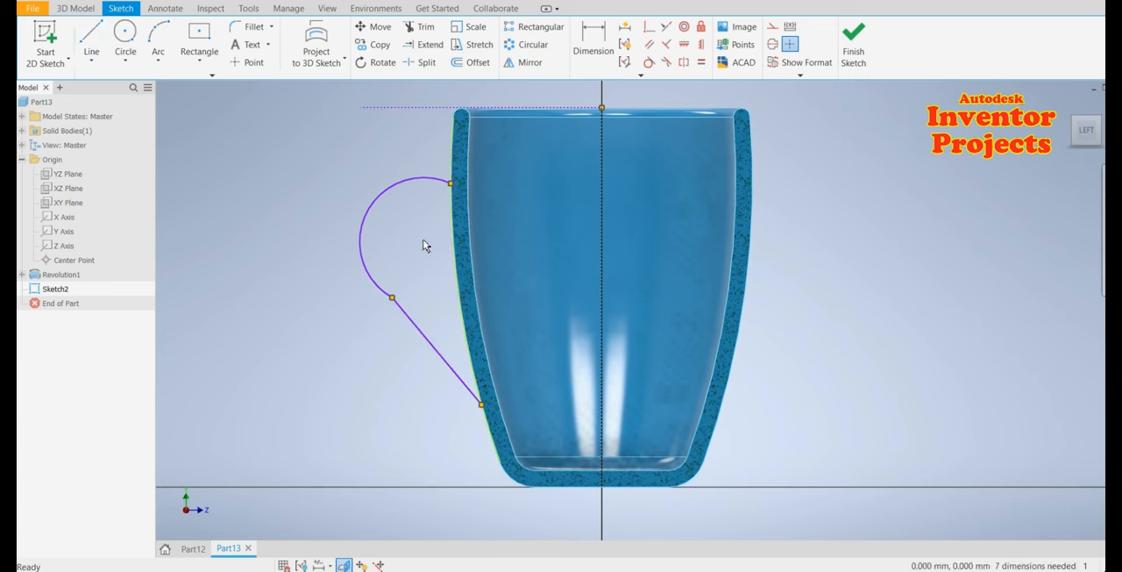
Draw a vertical line from the arc's center to its upper end and make it construction geometry
left_click(91, 40)
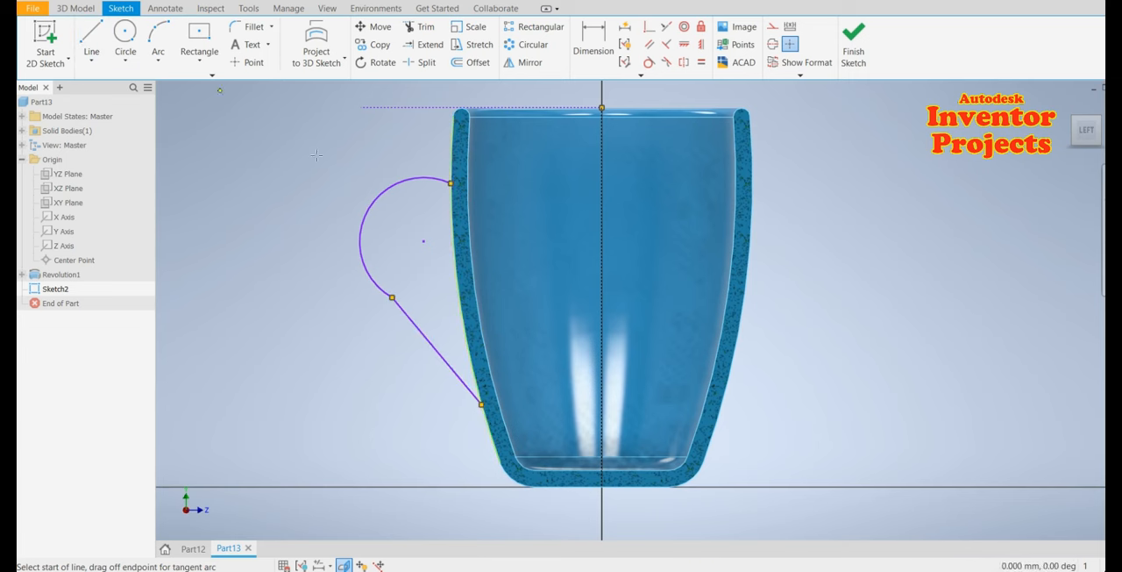
left_click(425, 240)
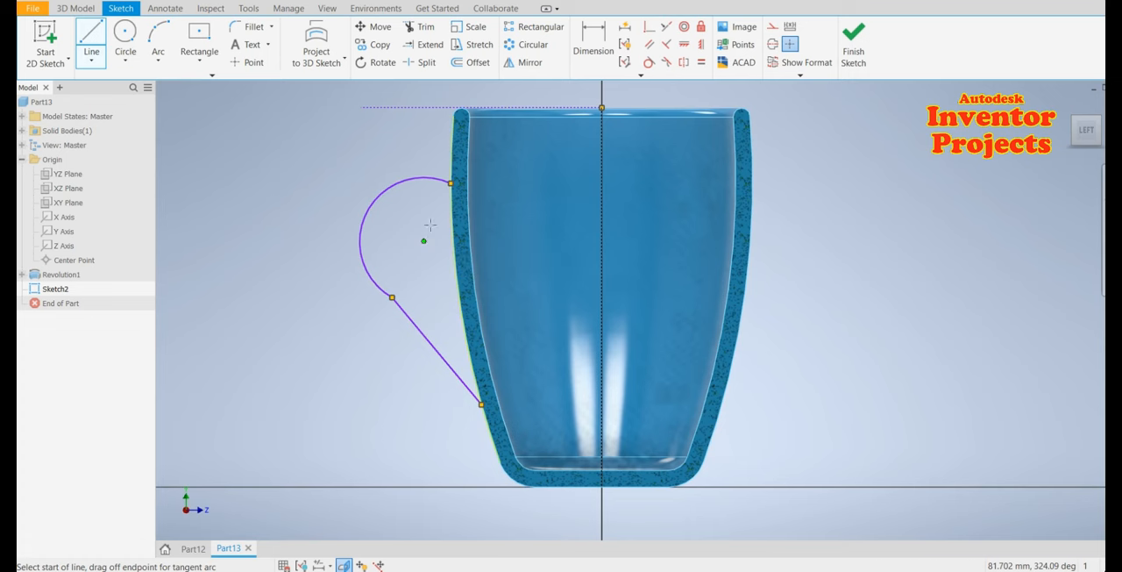
left_click(425, 178)
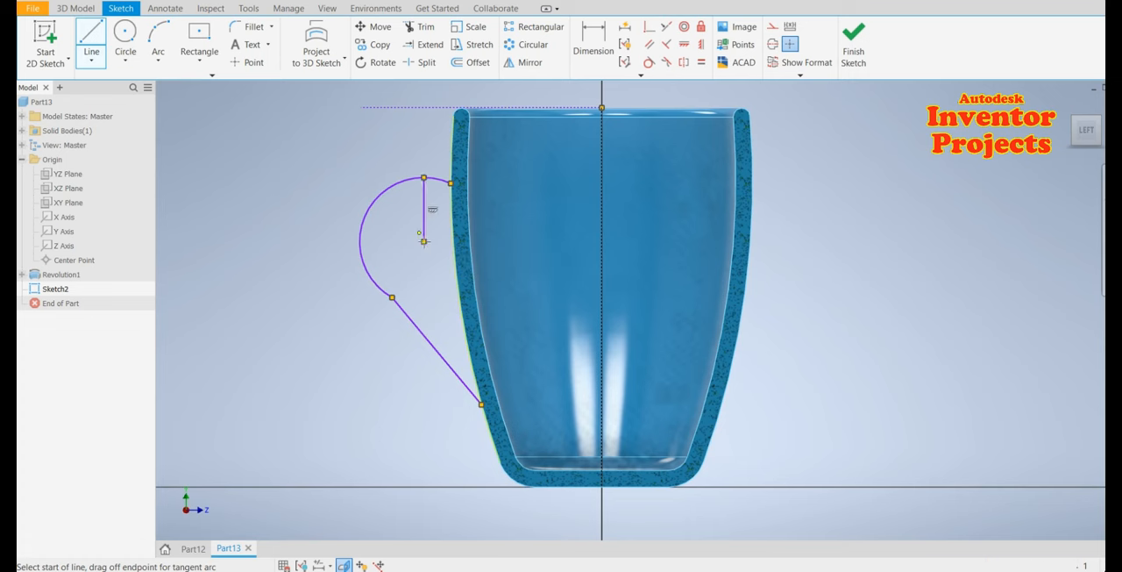
key("Escape")
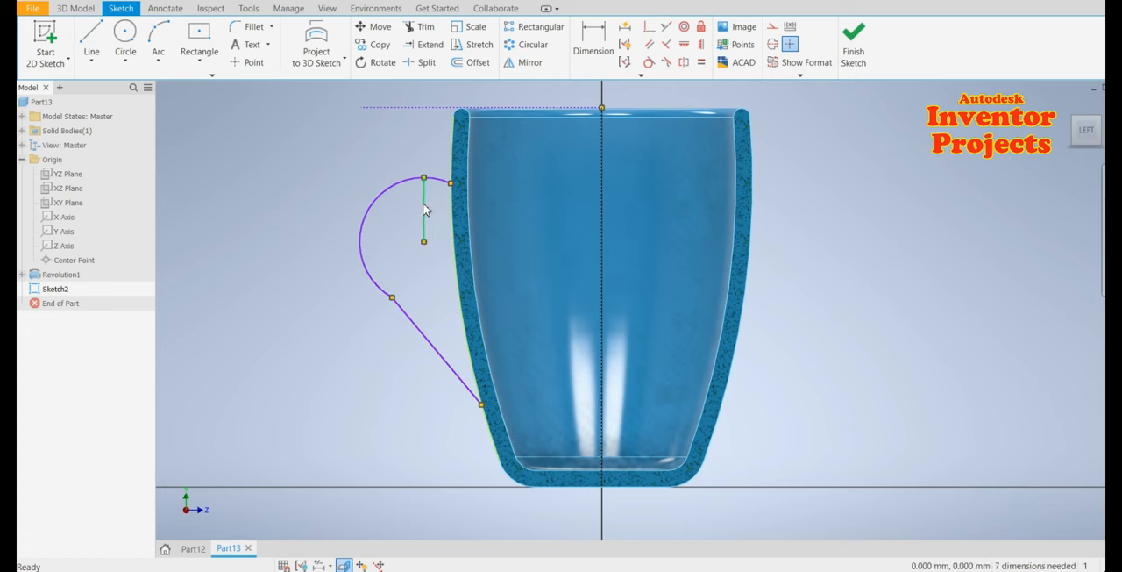
right_click(424, 210)
left_click(426, 240)
middle_click_drag(441, 291, 468, 331)
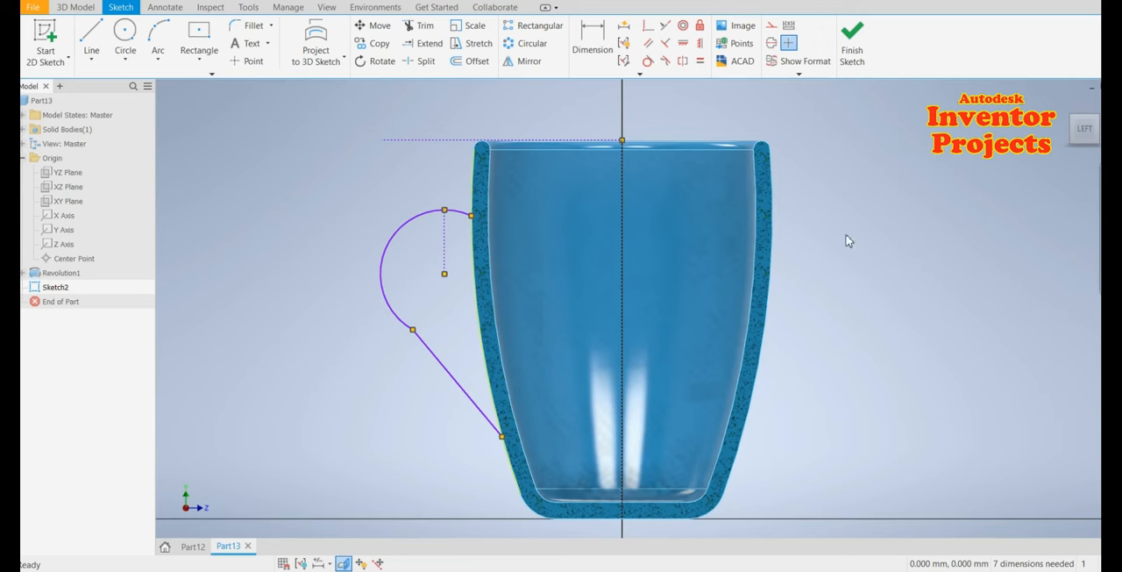
Dimension the handle's upper end 15.3 mm below the rim construction line
left_click(584, 44)
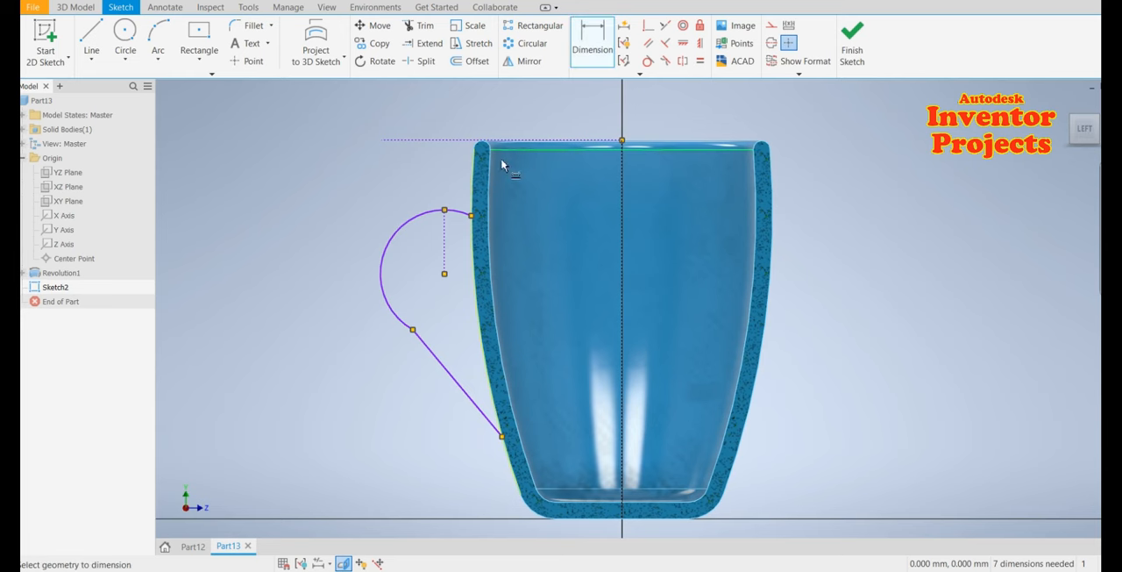
left_click(440, 142)
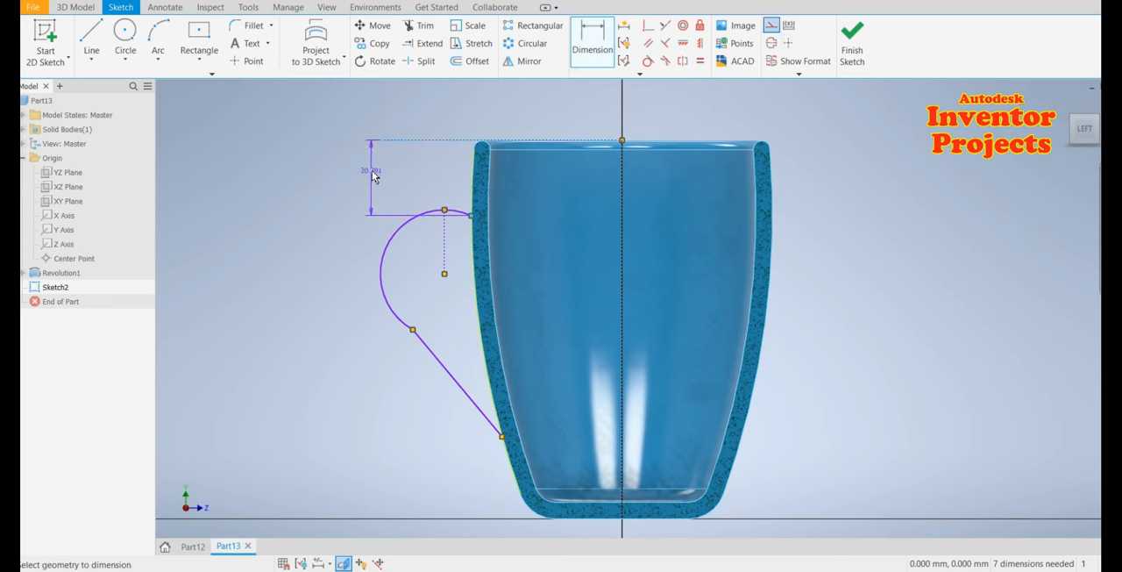
left_click(368, 179)
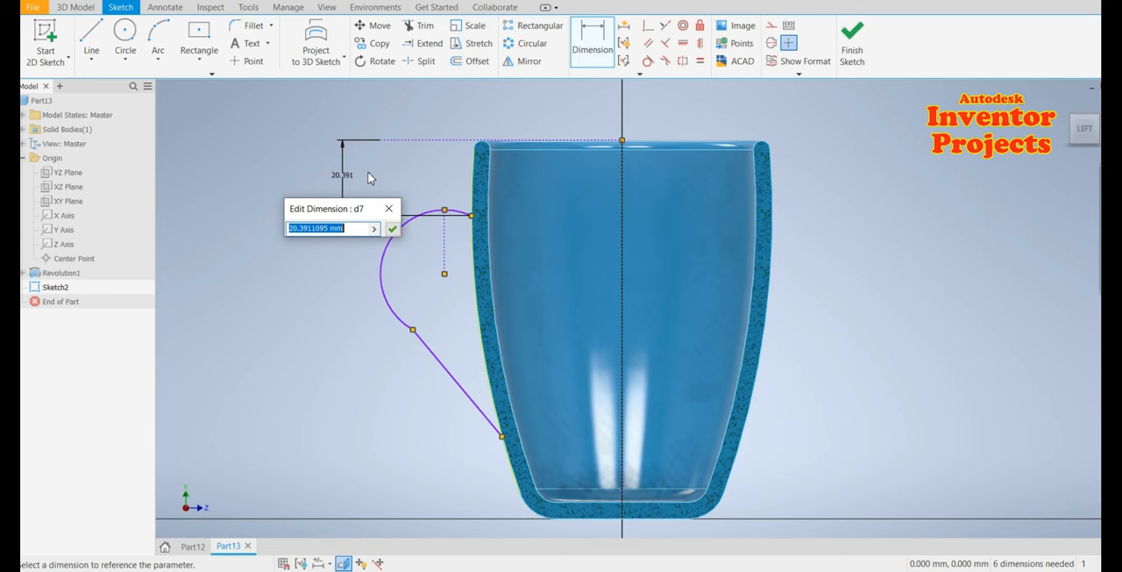
type("15.30")
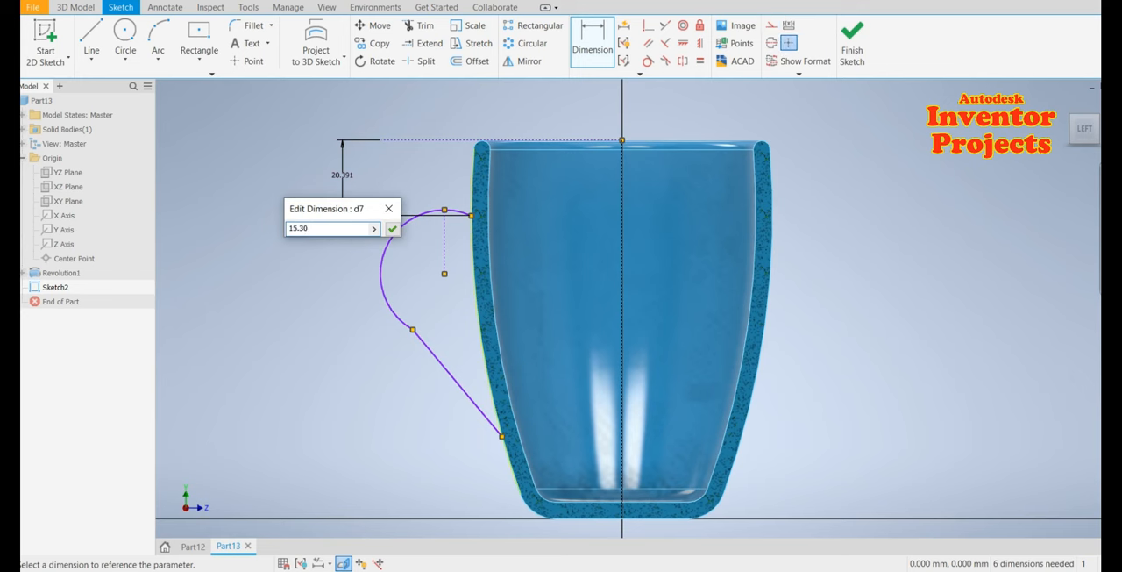
key("Return")
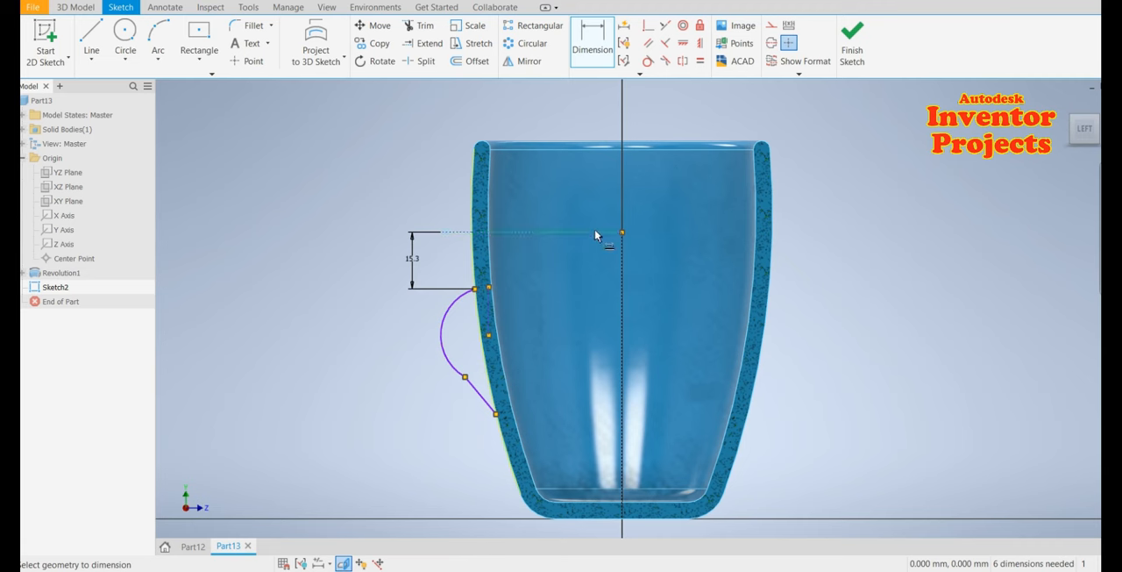
Dimension the height from the cup's base line to the rim construction line as 100 mm
left_click(606, 522)
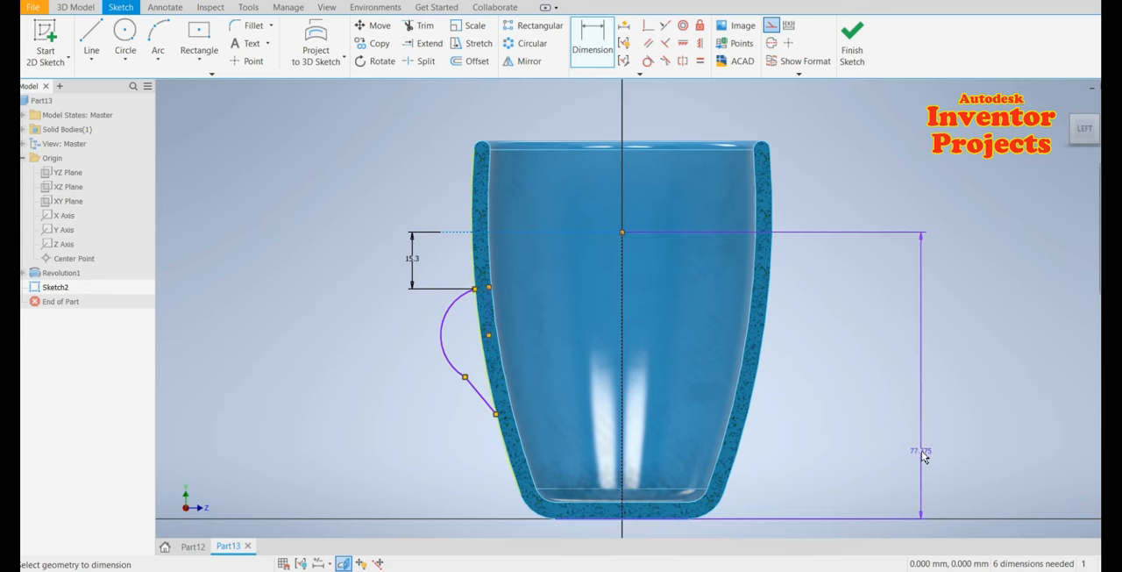
left_click(914, 375)
type("1")
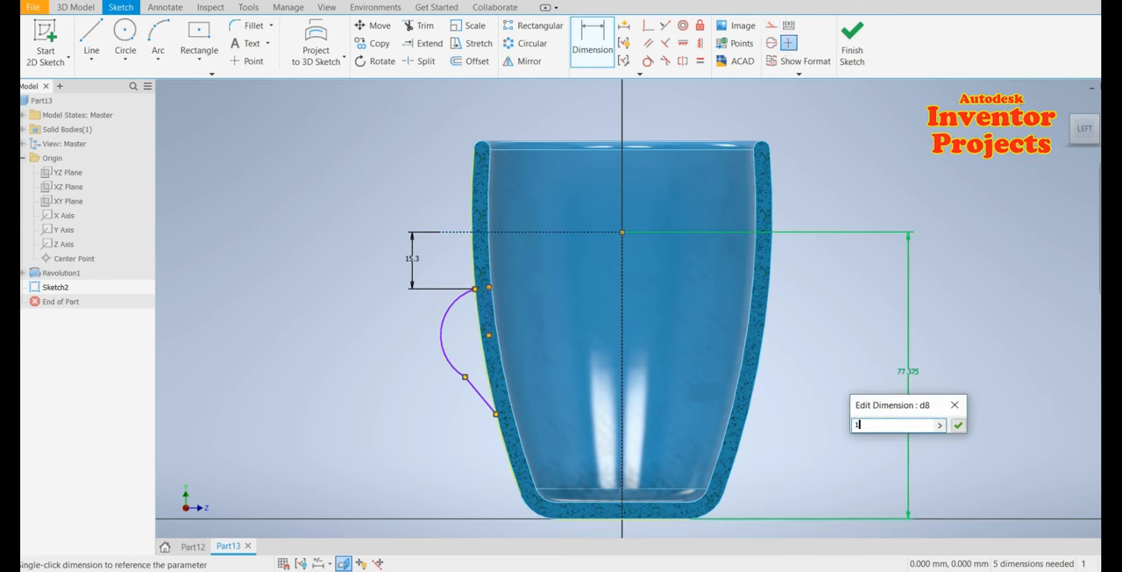
type("00")
key("Return")
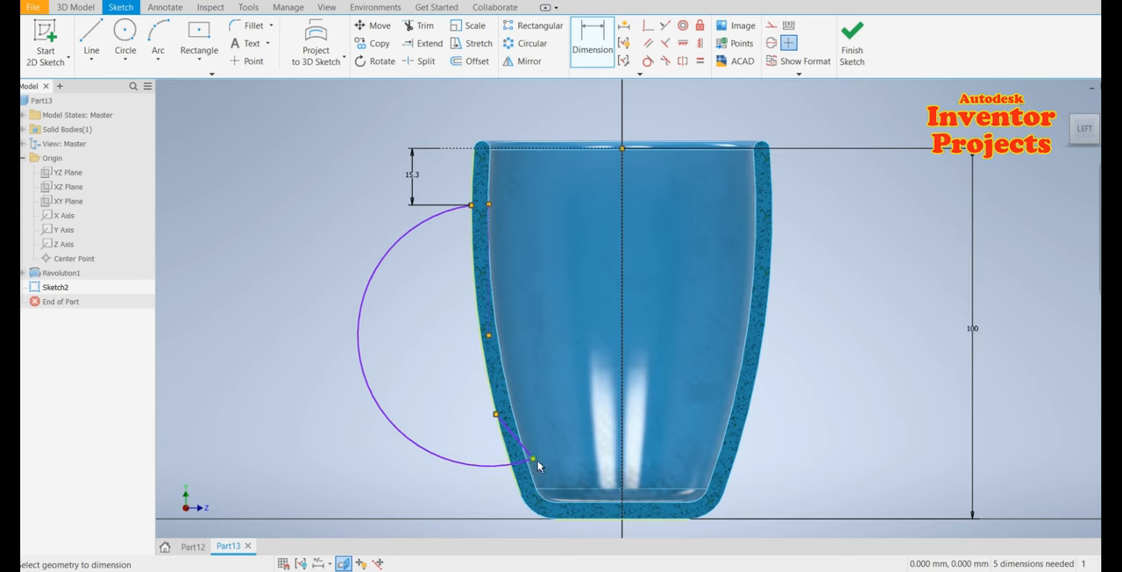
Delete the short line segment joining the arc's lower end to the cup's outer wall
key("Escape")
left_click_drag(534, 459, 405, 350)
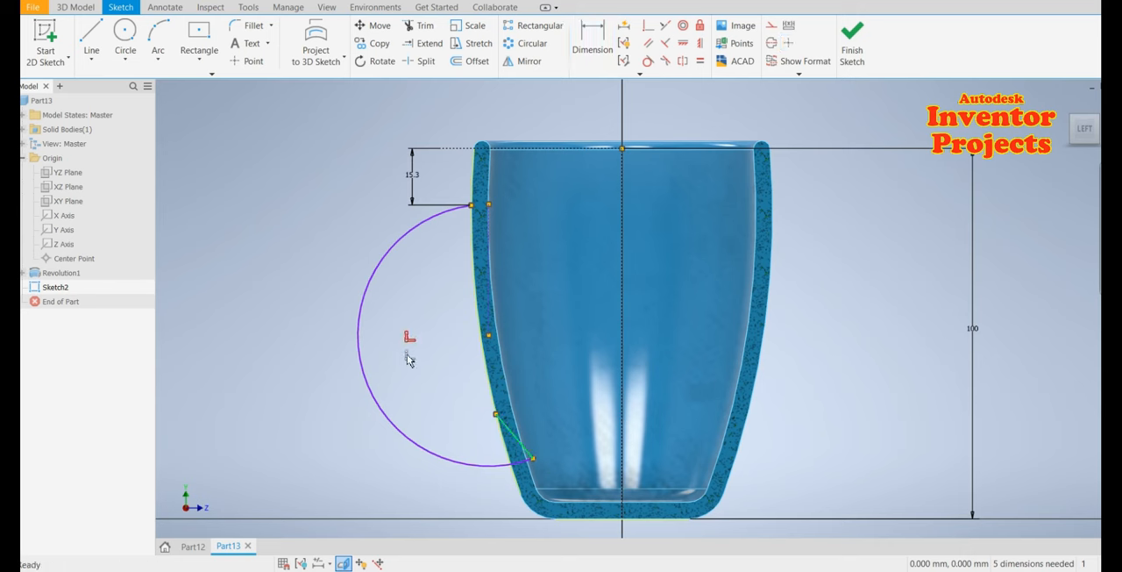
left_click(515, 438)
left_click_drag(471, 419, 450, 376)
key("Delete")
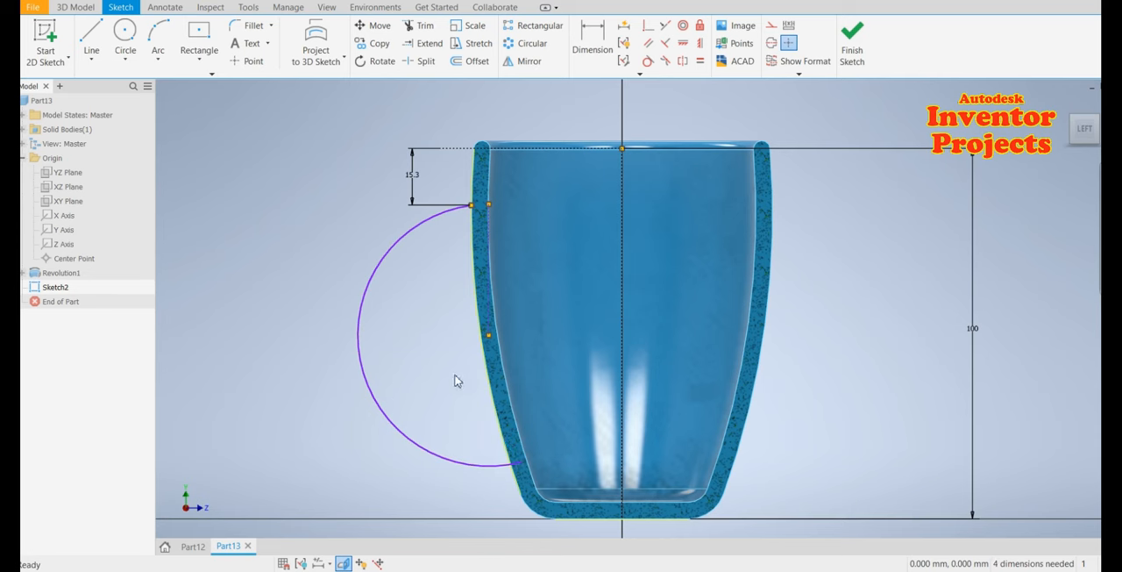
Draw a line about 45 mm from the cup's outer wall to the arc's left side and trim off the arc below it
left_click(91, 36)
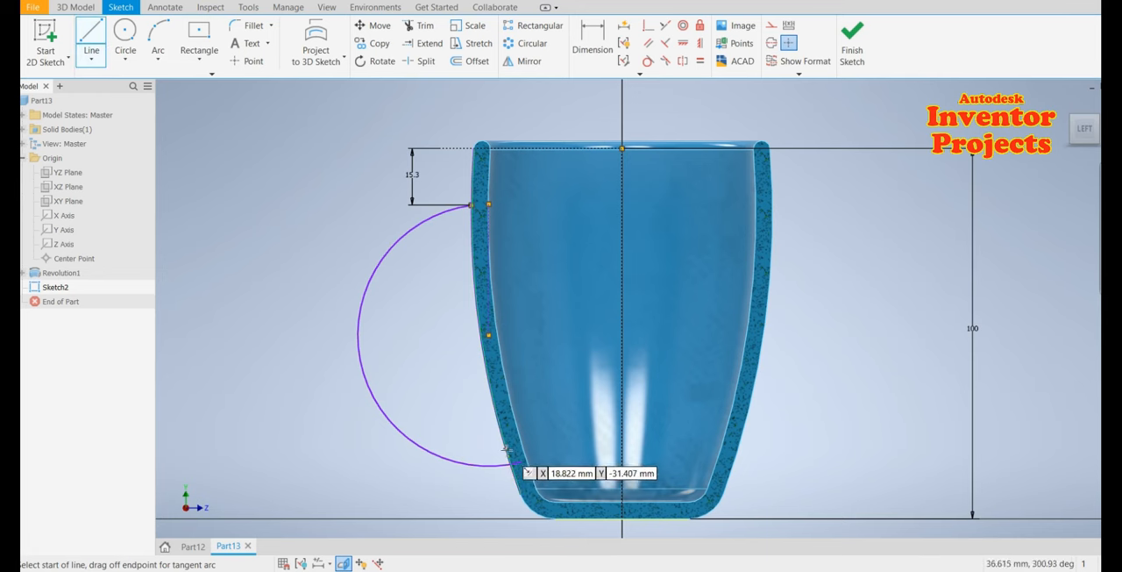
left_click(506, 449)
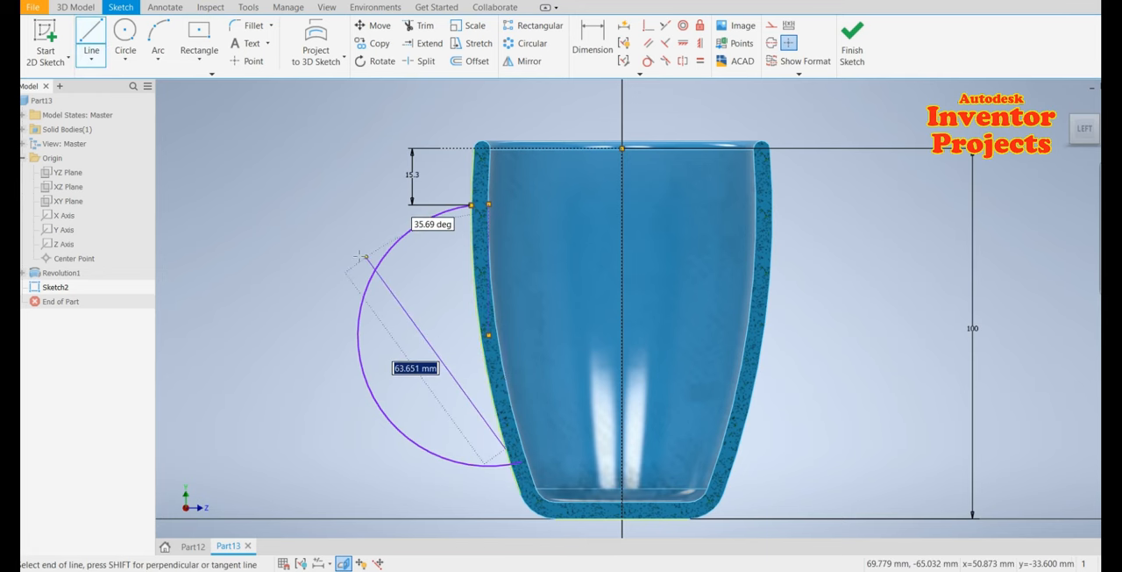
left_click(360, 359)
key("Escape")
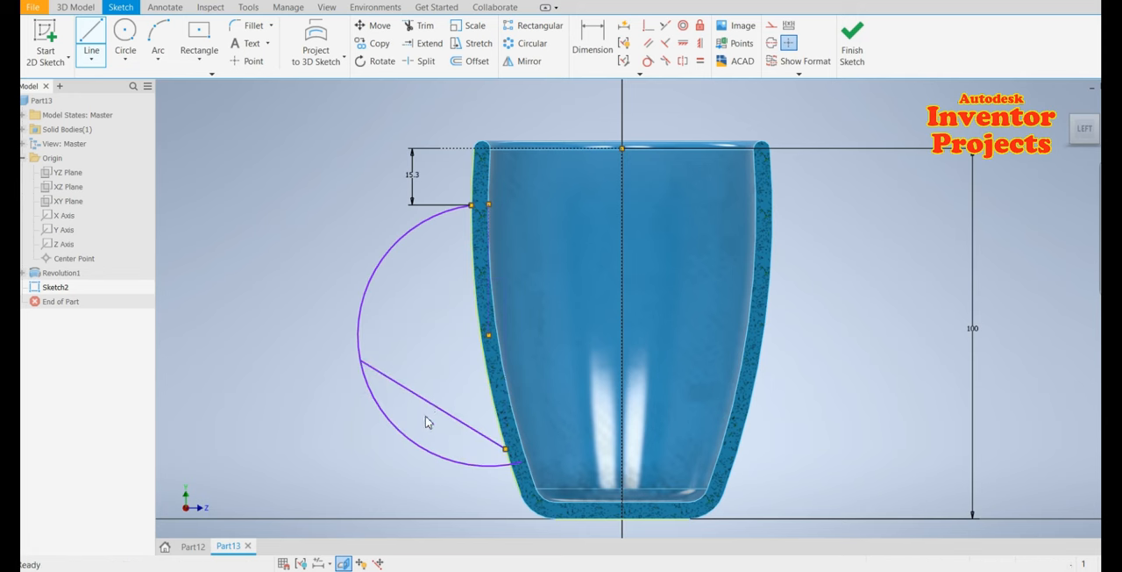
left_click(420, 26)
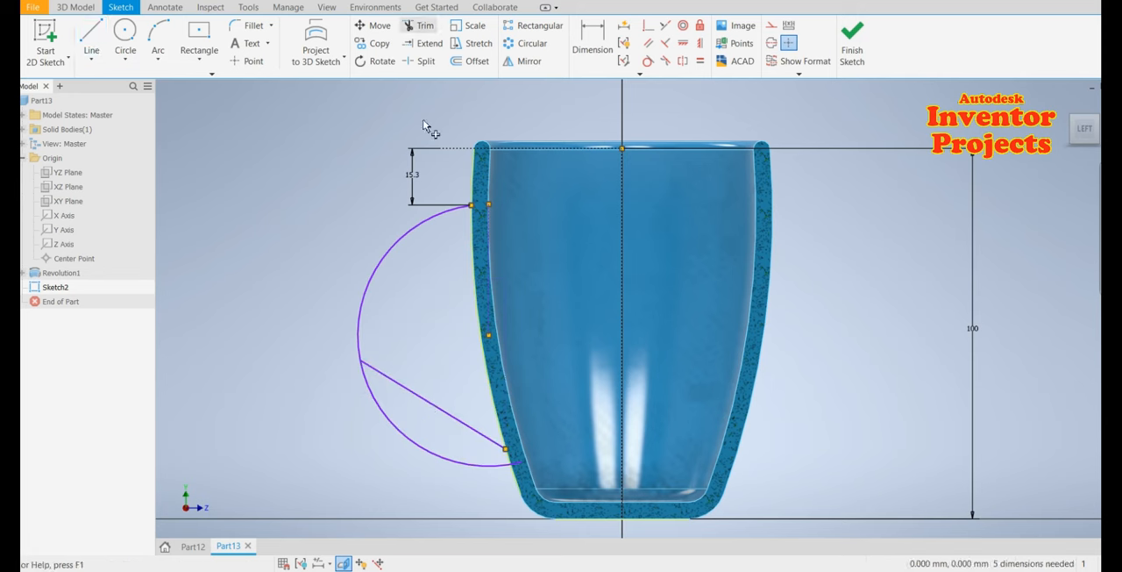
left_click(397, 440)
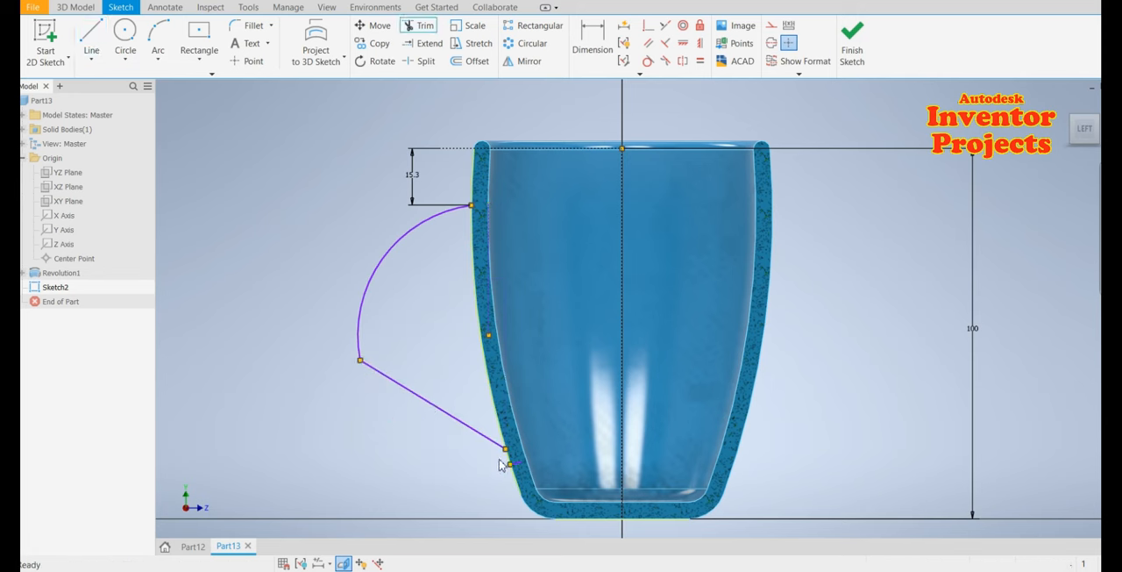
key("Escape")
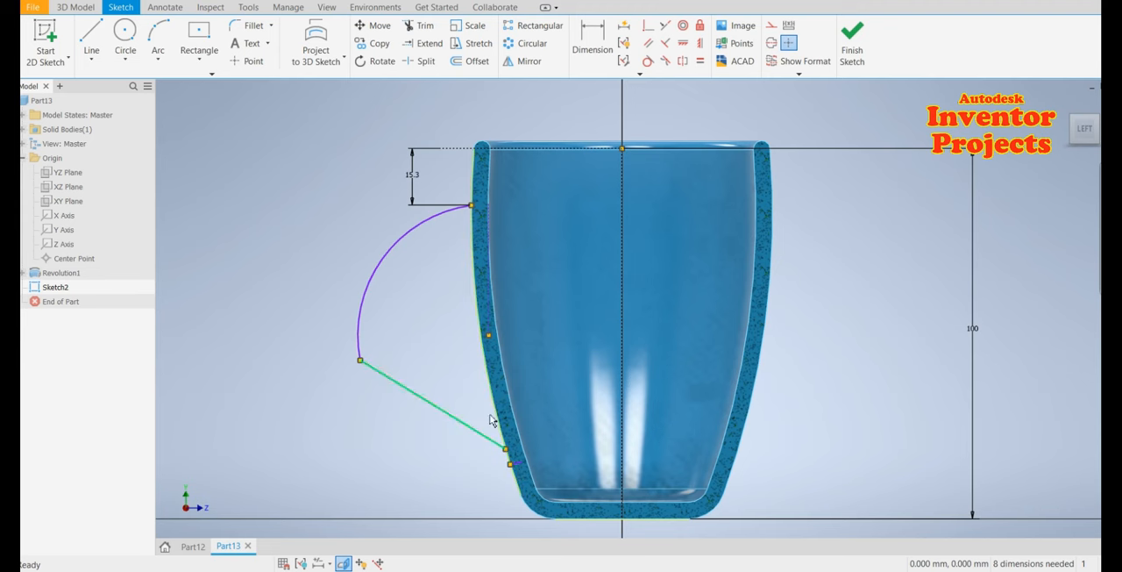
Delete the stray sketch point on the cup's outer wall
left_click(492, 336)
key("Delete")
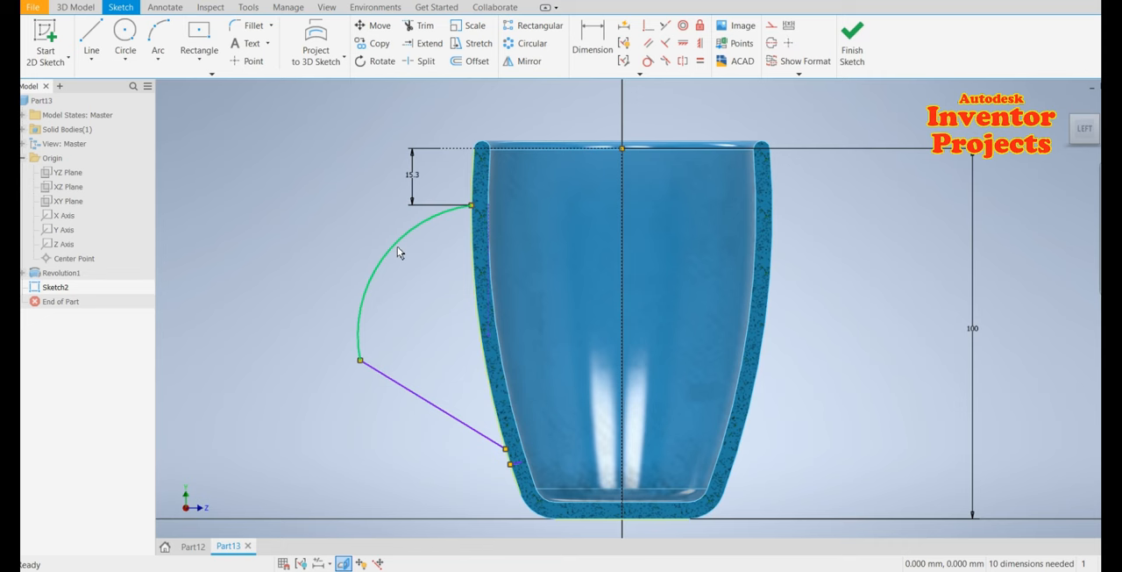
Draw a new three-point arc starting at the handle's upper end on the cup wall and curving out to the left
key("a")
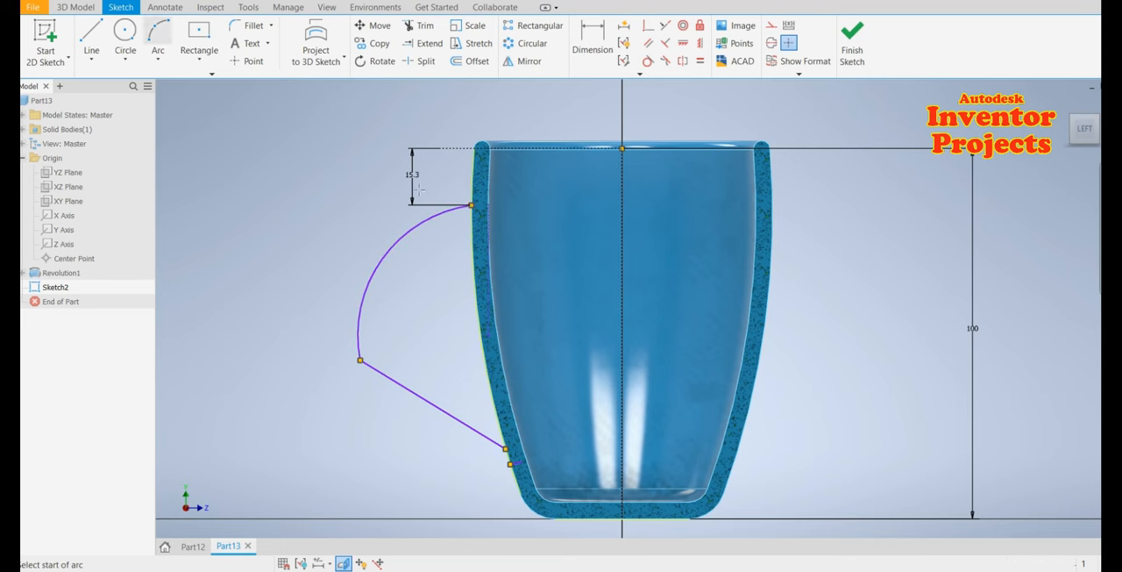
left_click(471, 205)
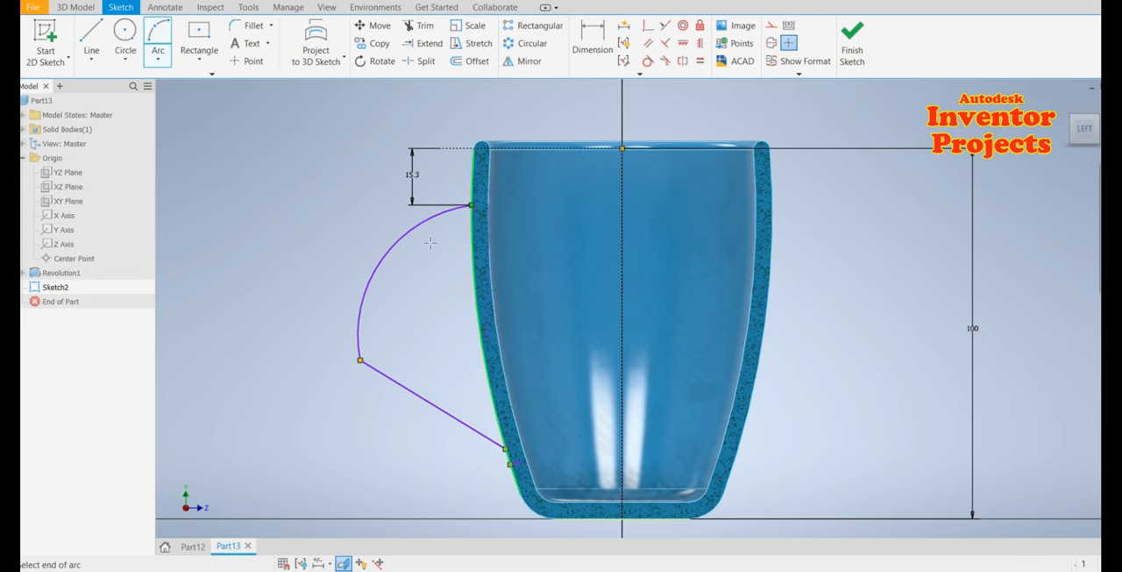
left_click(379, 311)
left_click(352, 257)
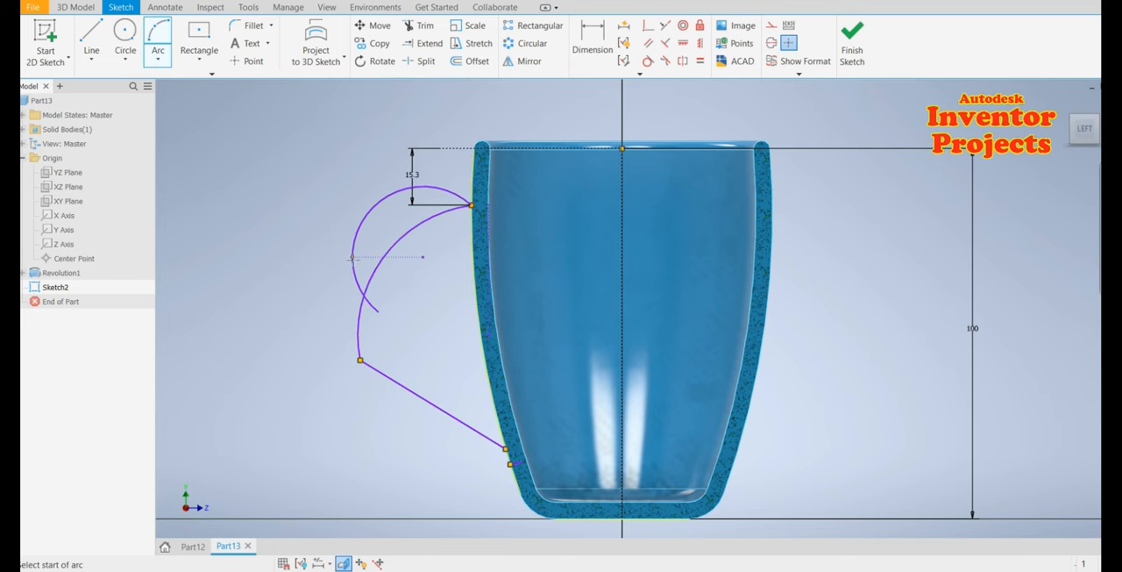
key("Escape")
Delete the old handle arc and the slanted line below it
left_click(363, 341)
key("Delete")
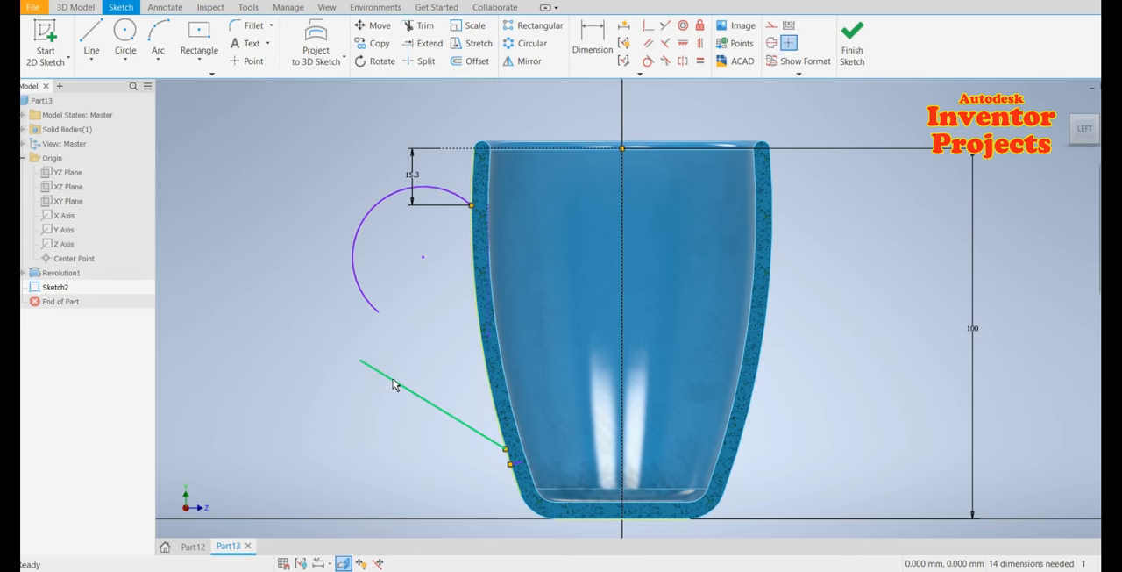
left_click(396, 381)
key("Delete")
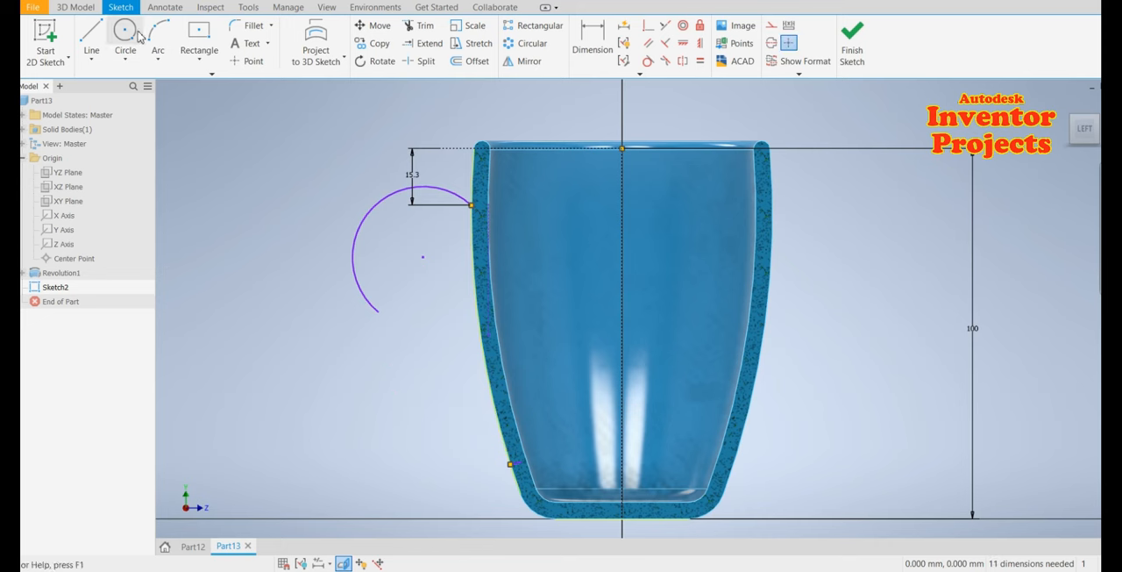
Draw a vertical line from the new arc's center up to the top of the arc
left_click(91, 35)
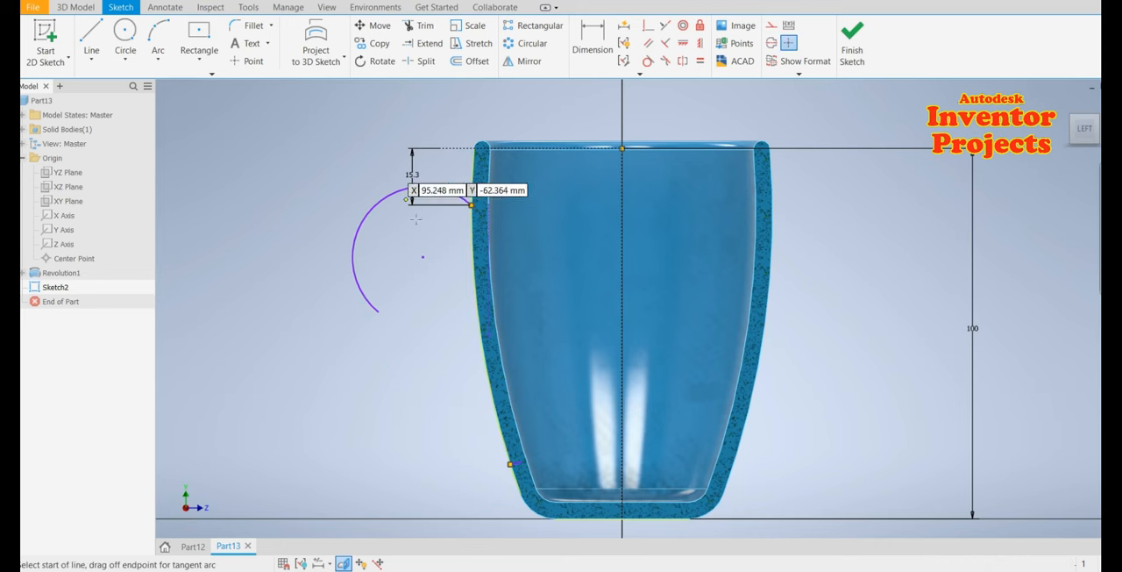
left_click(423, 256)
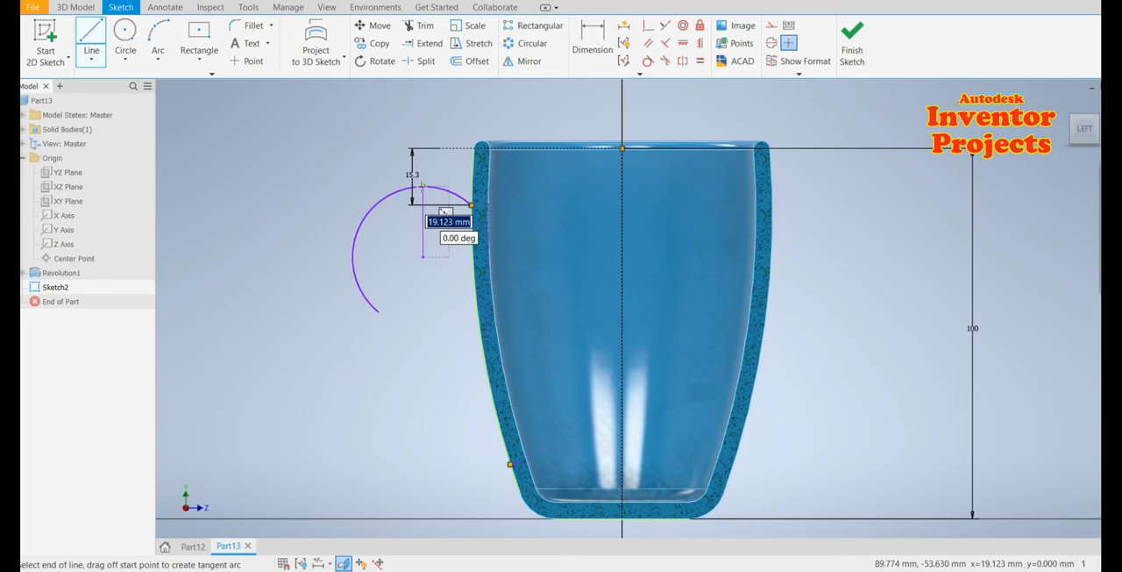
left_click(423, 186)
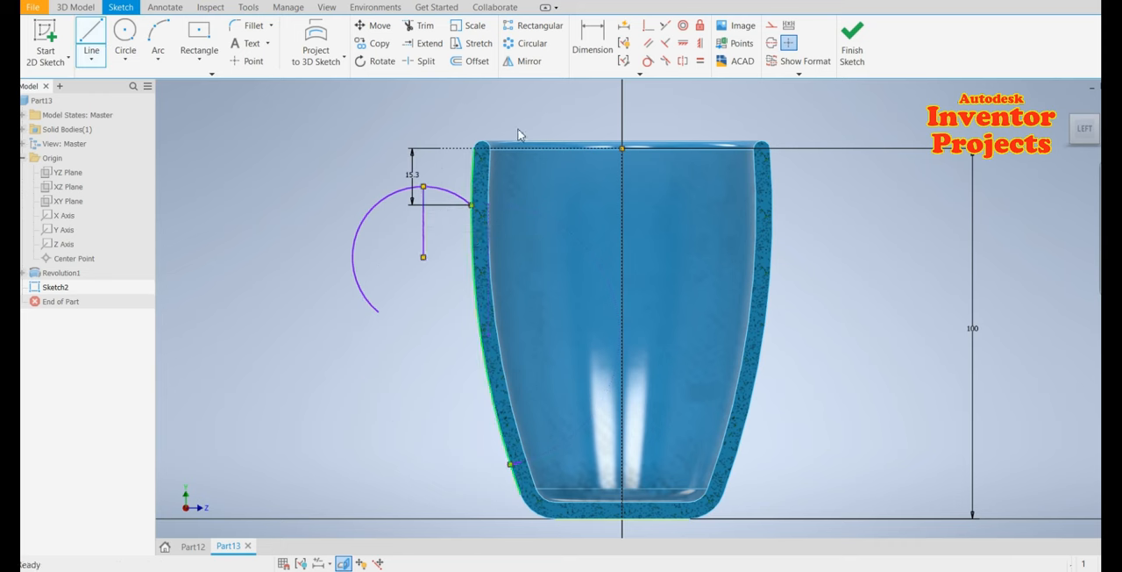
left_click(591, 42)
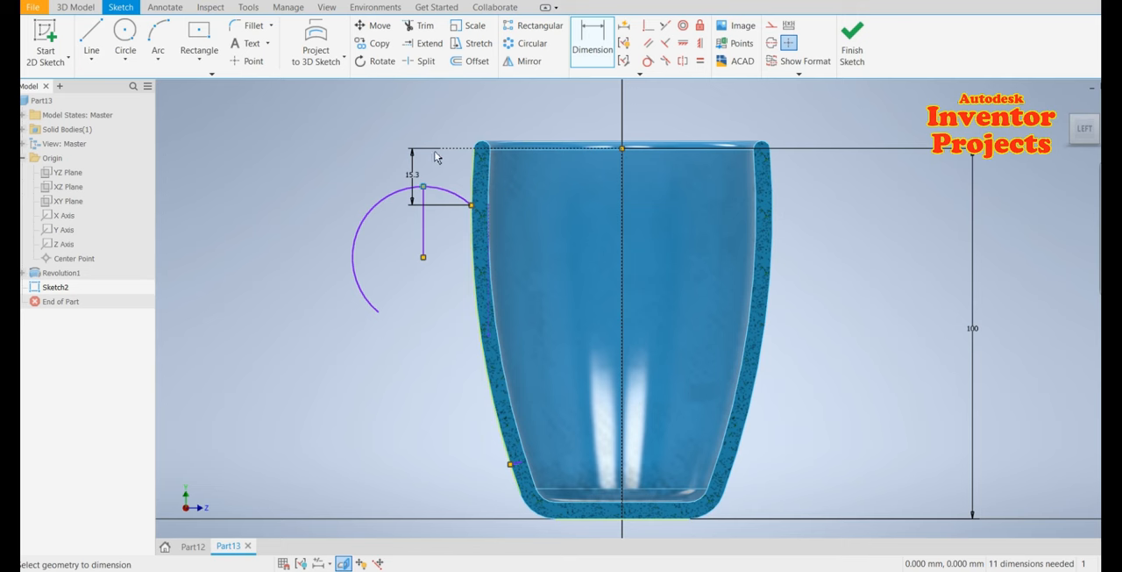
left_click(432, 157)
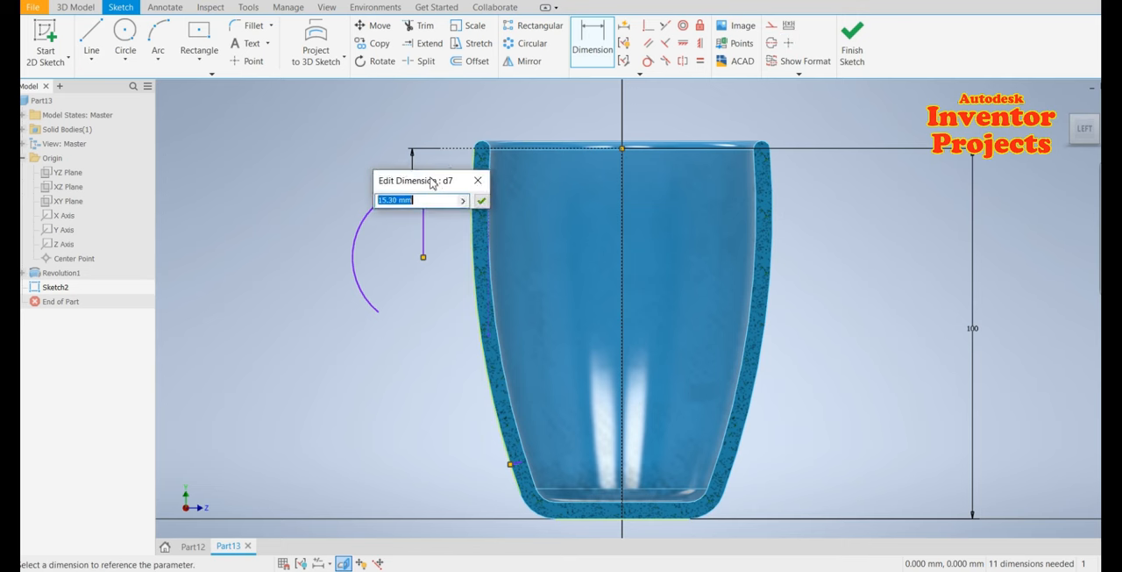
left_click_drag(432, 182, 421, 341)
left_click(451, 357)
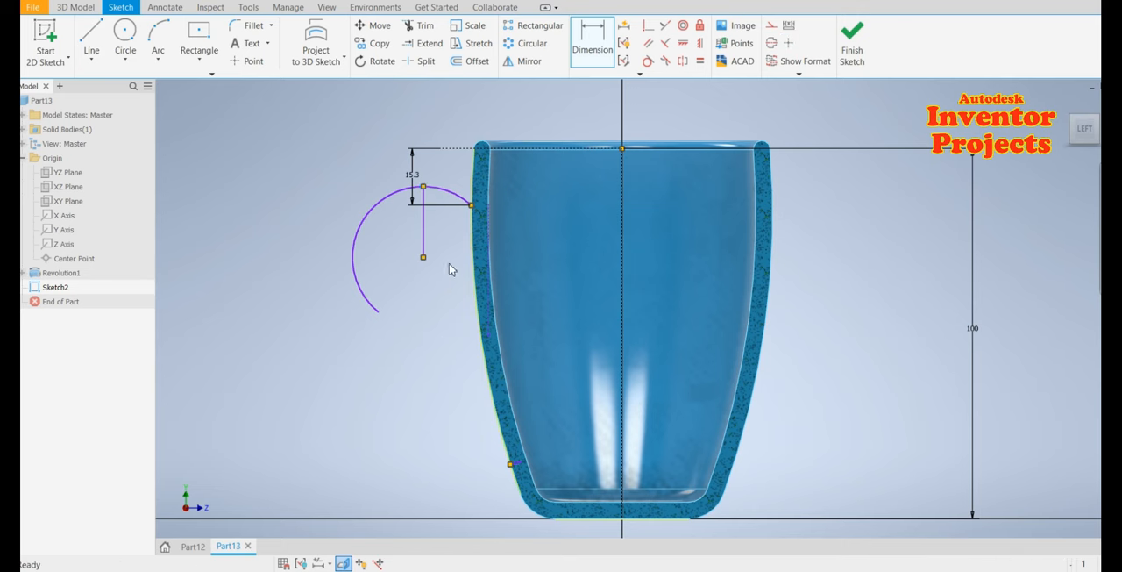
Dimension the arc's top point 13.5 mm below the rim construction line
left_click(594, 46)
left_click(593, 43)
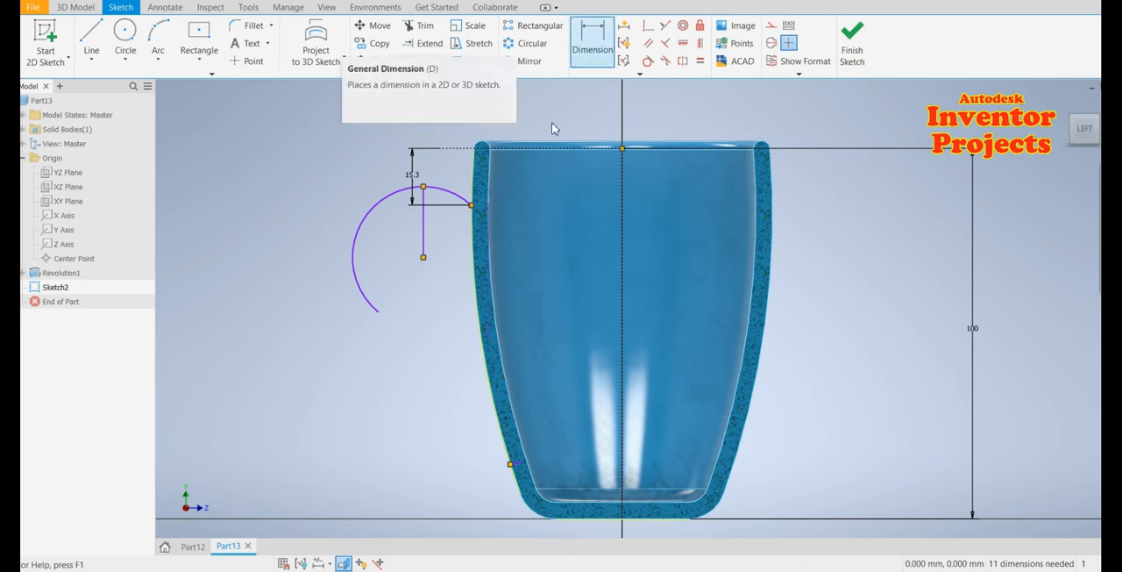
left_click(425, 187)
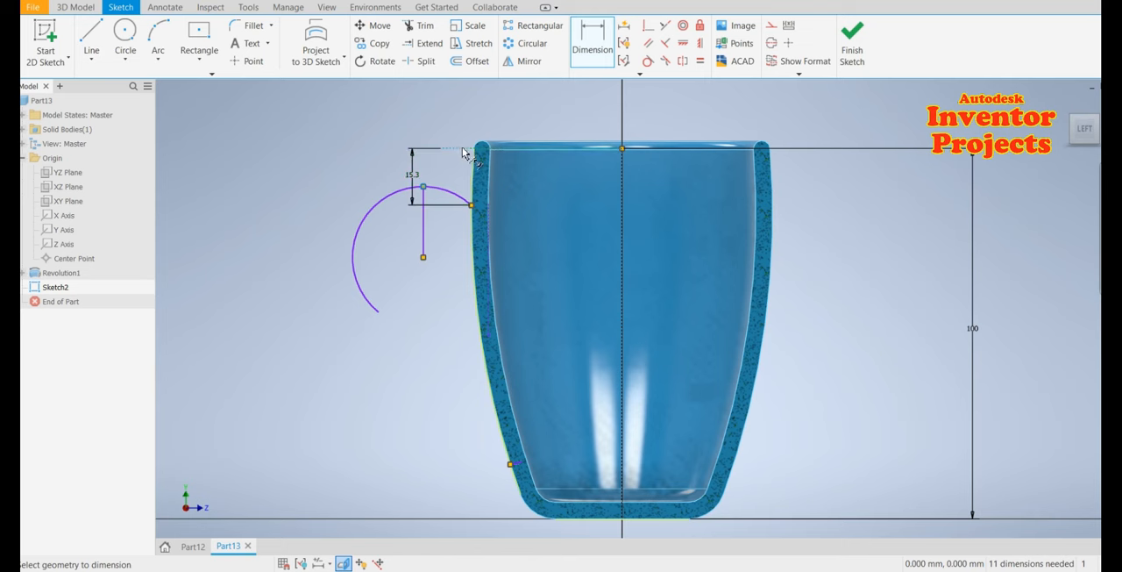
left_click(465, 149)
left_click(340, 166)
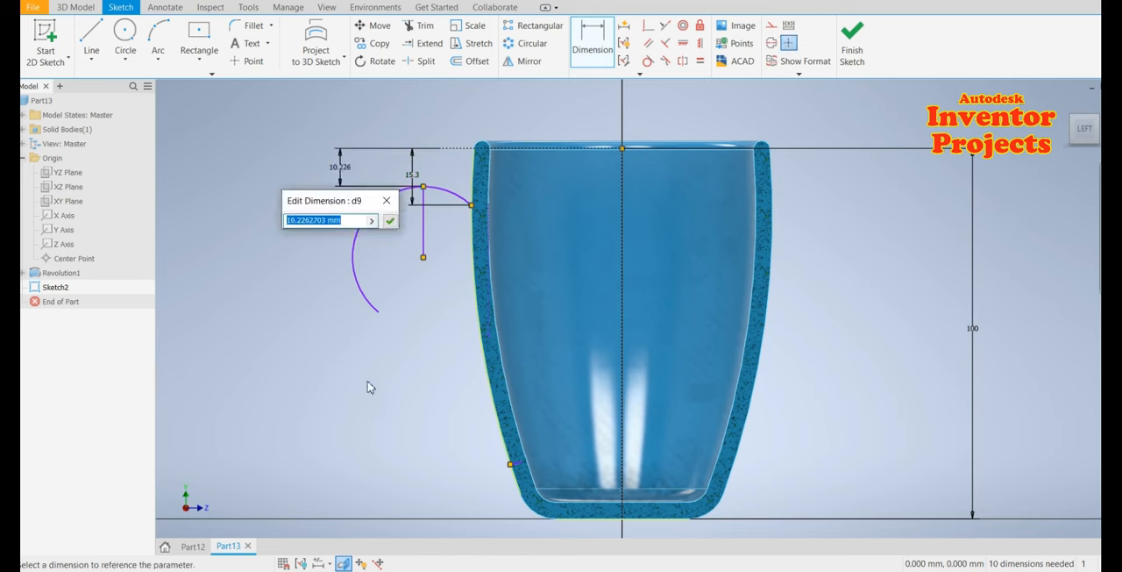
type("13")
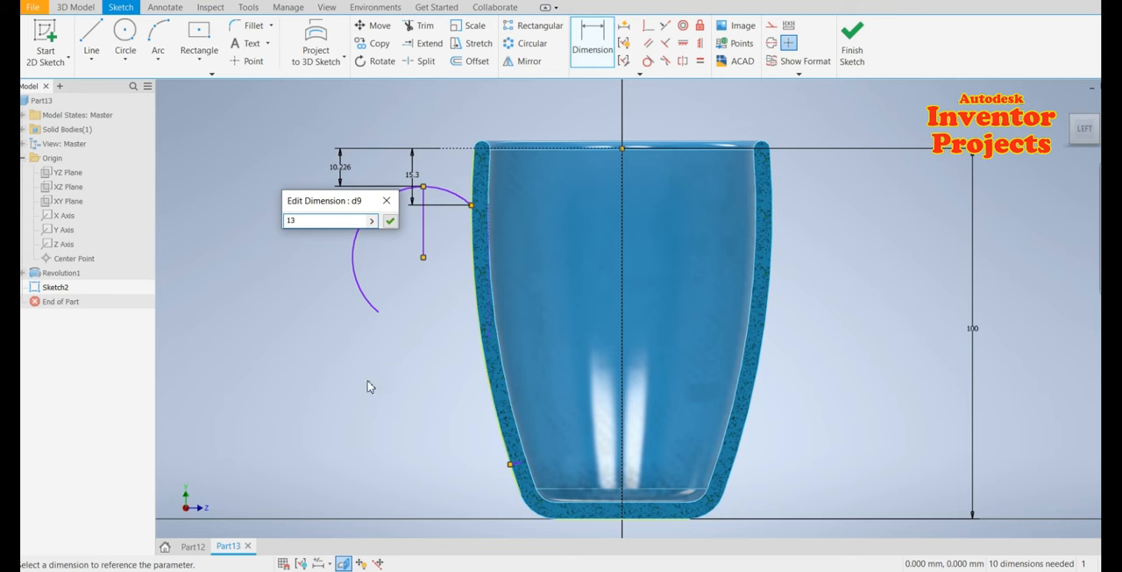
type(".50")
key("Return")
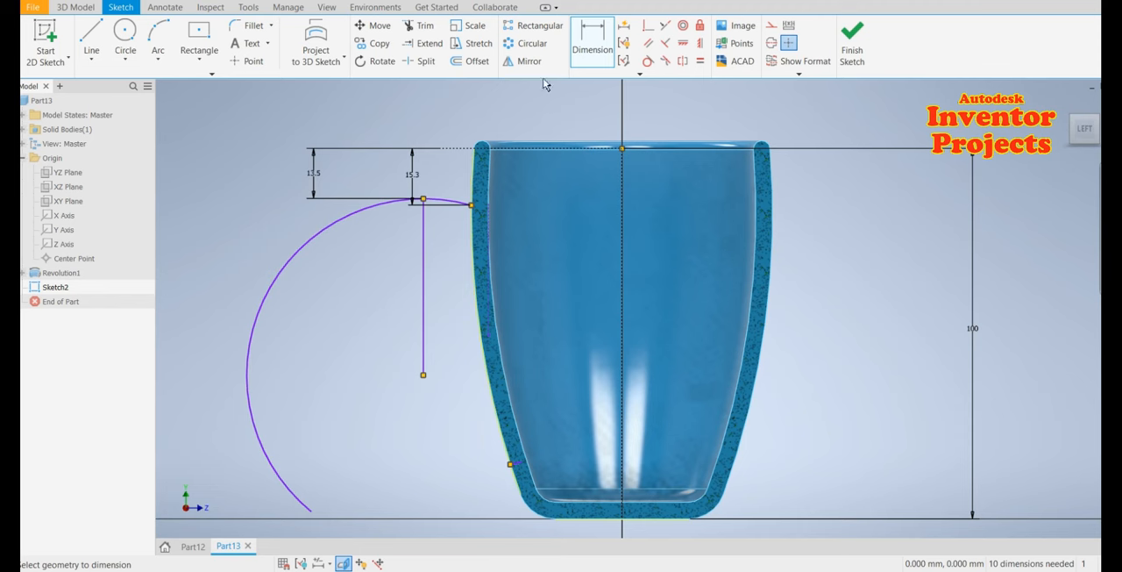
Dimension the handle arc's radius as 16.5 mm
left_click(305, 240)
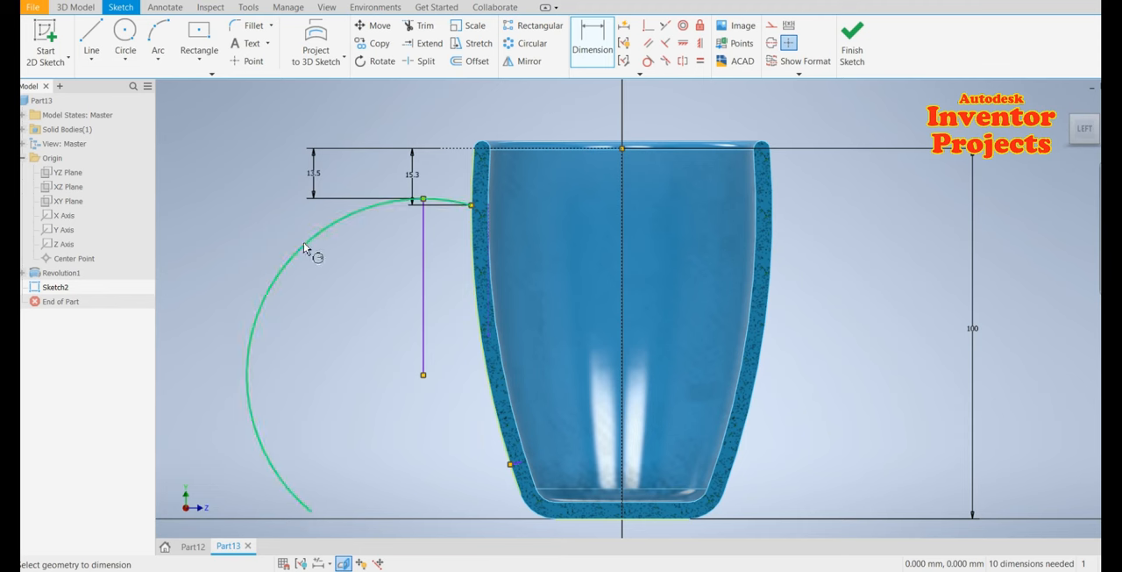
left_click(244, 222)
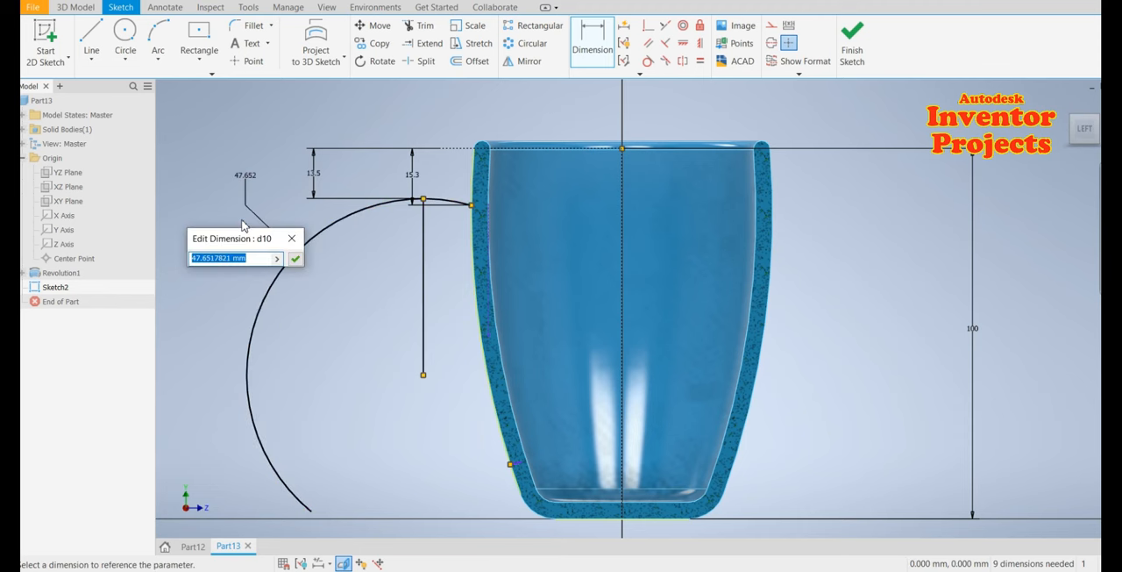
type("16.50")
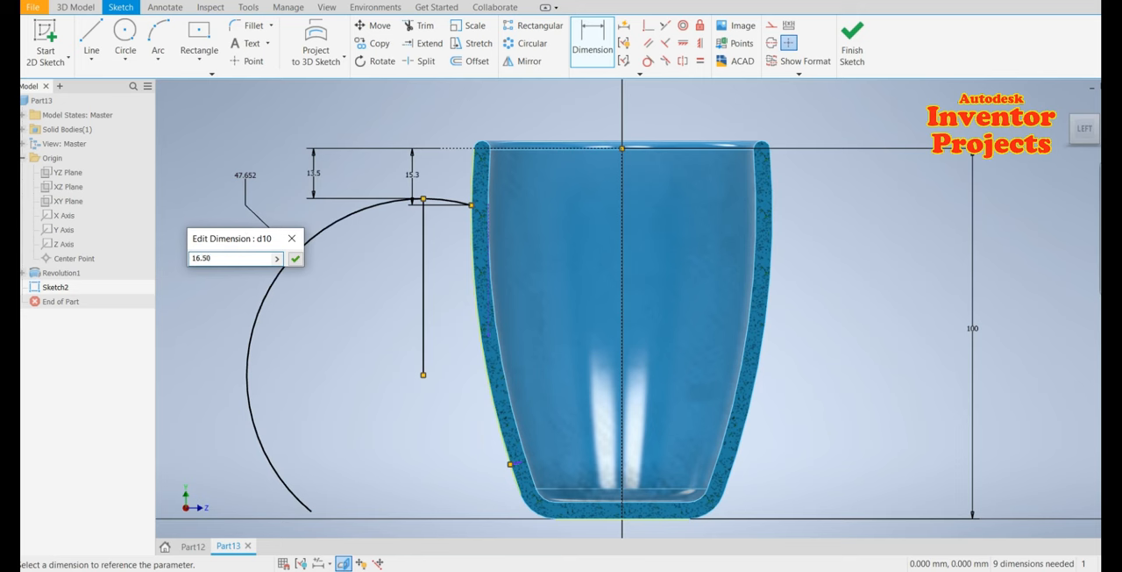
key("Return")
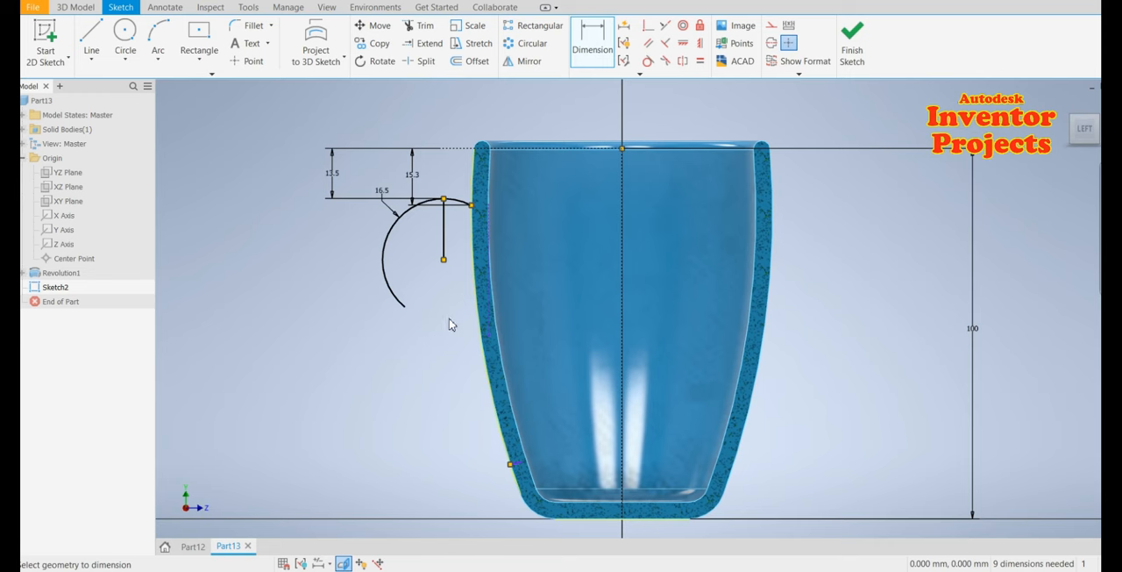
Draw a line from the arc's lower end to the cup's outer wall and make it tangent to the arc
left_click(92, 37)
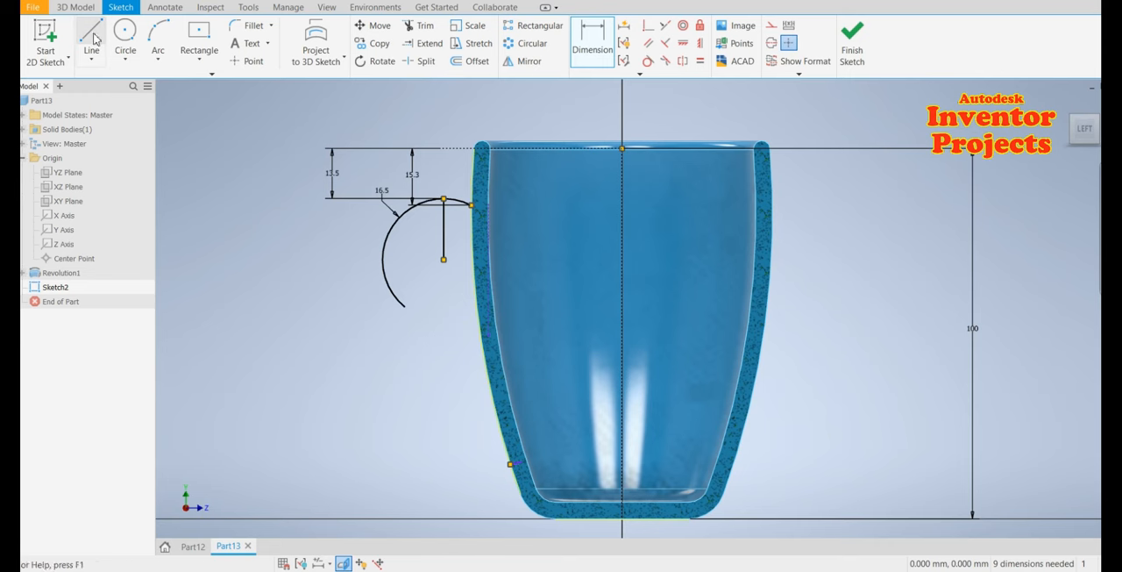
left_click(404, 306)
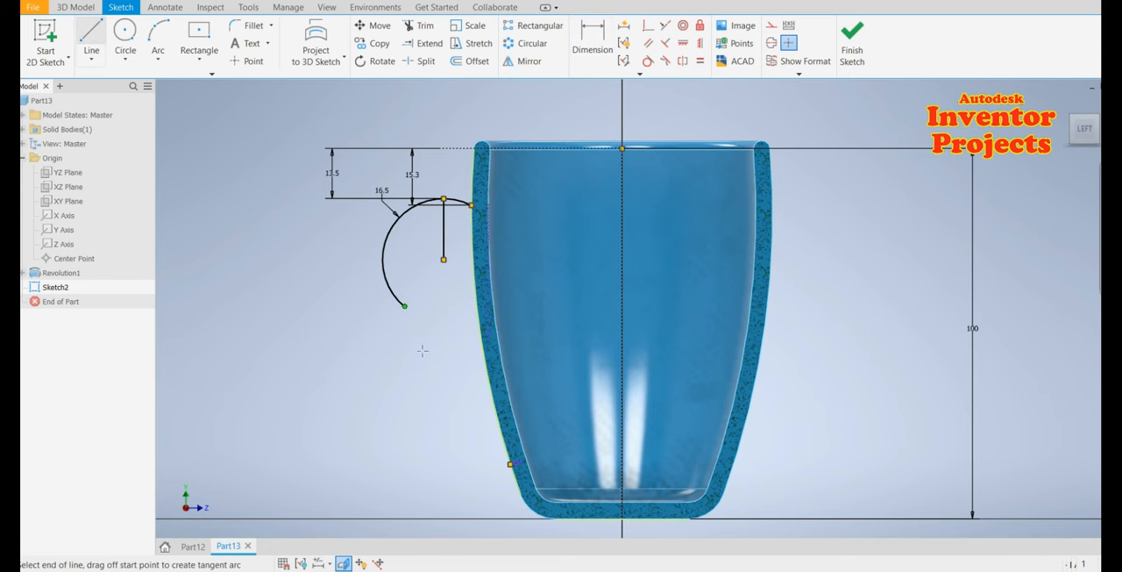
double_click(510, 463)
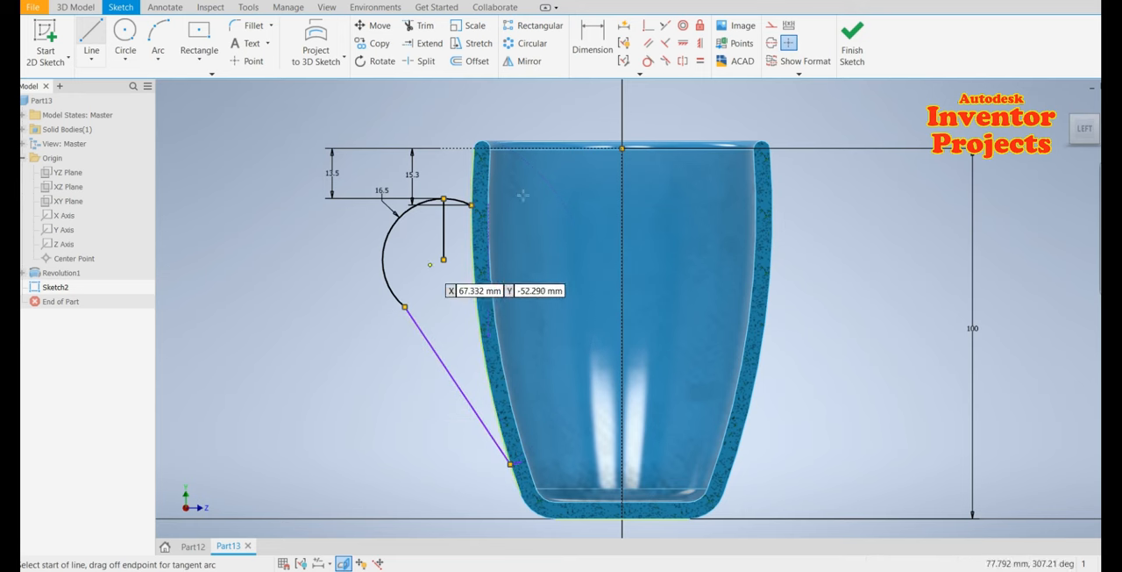
left_click(648, 61)
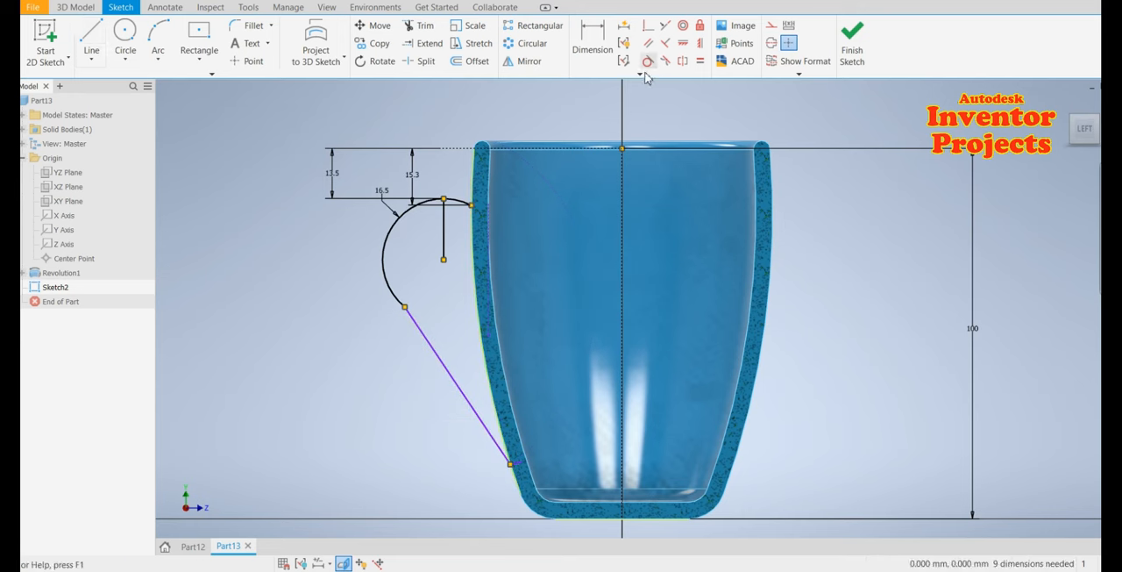
left_click(414, 319)
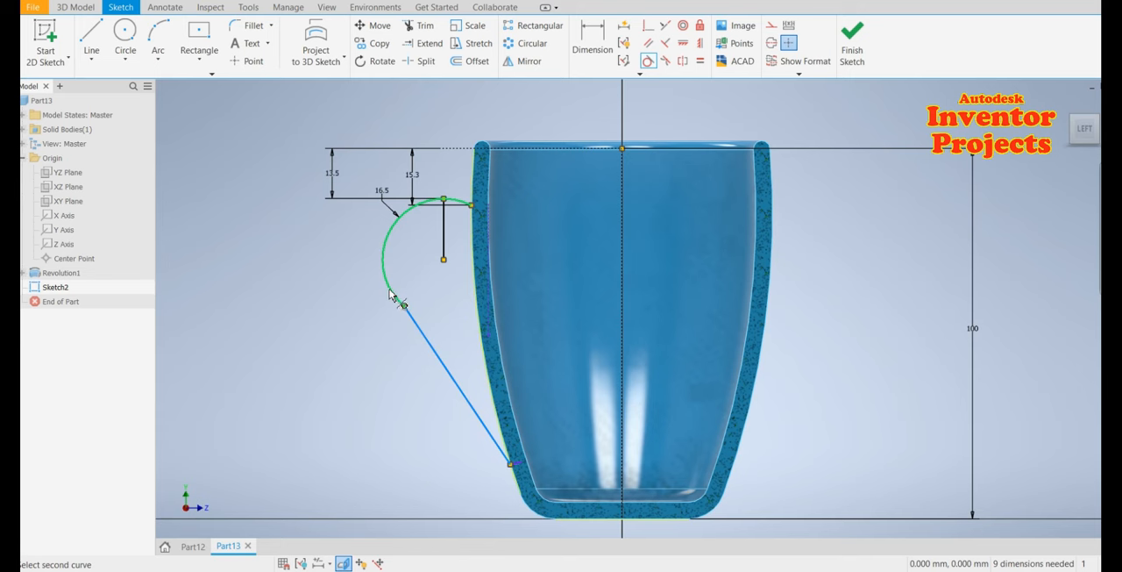
left_click(390, 289)
key("Escape")
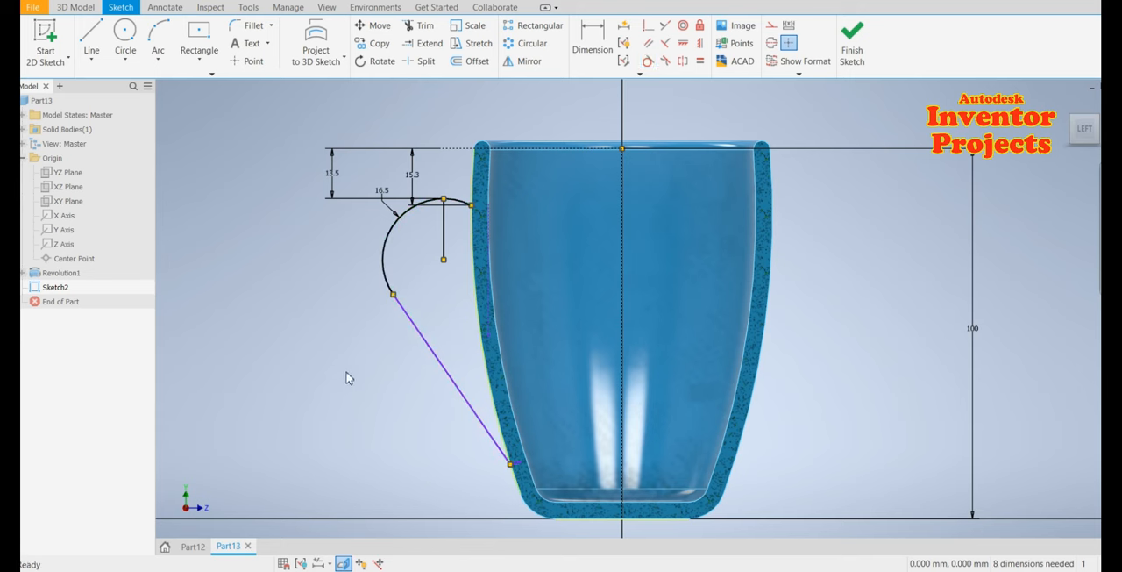
Convert the vertical line from the arc's center into construction geometry
right_click(443, 238)
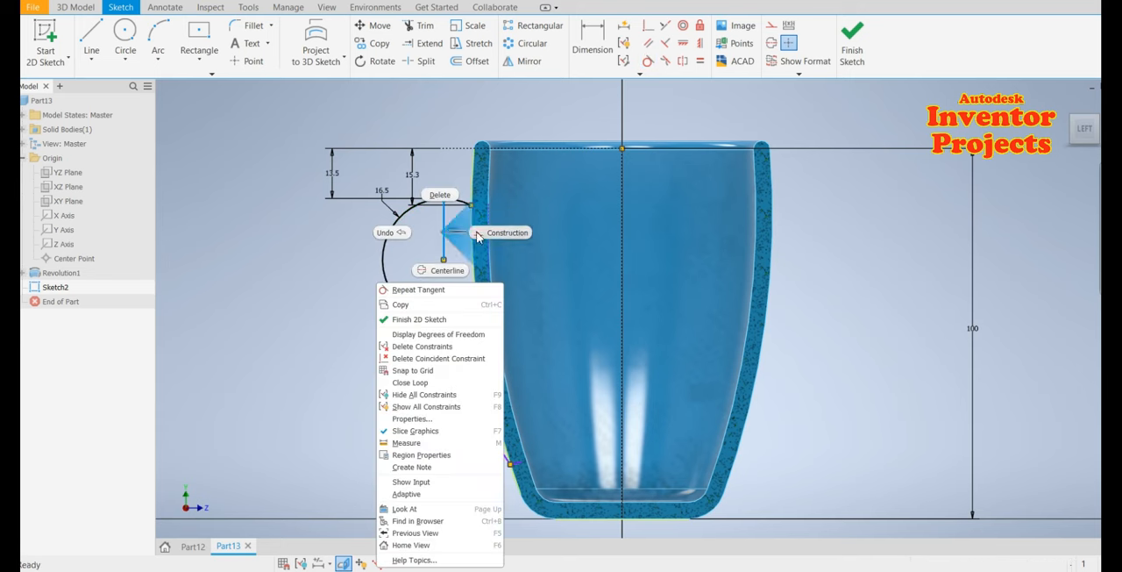
left_click(495, 232)
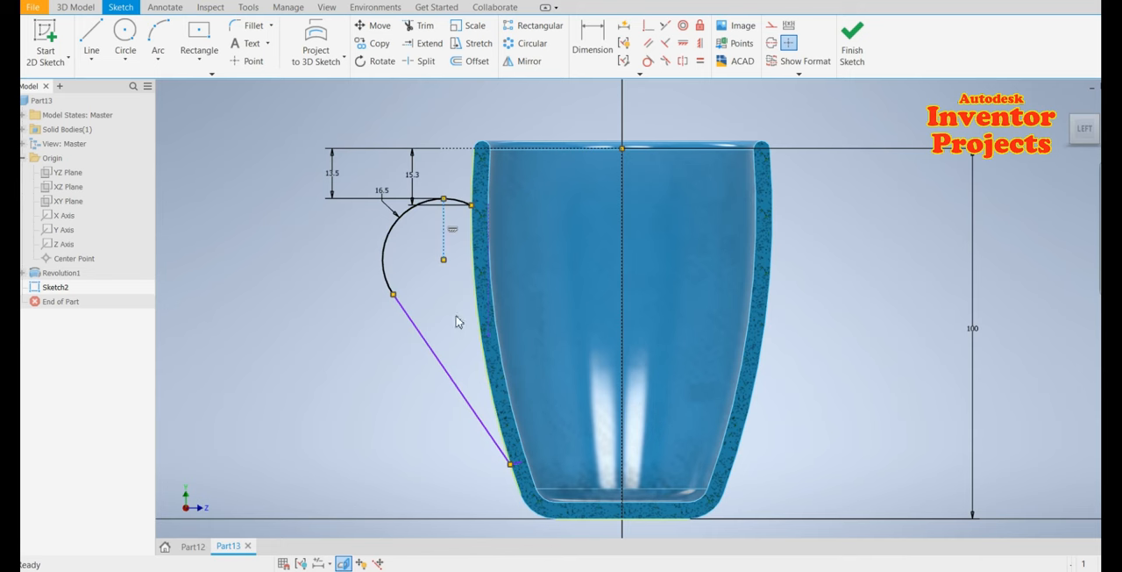
left_click(352, 388)
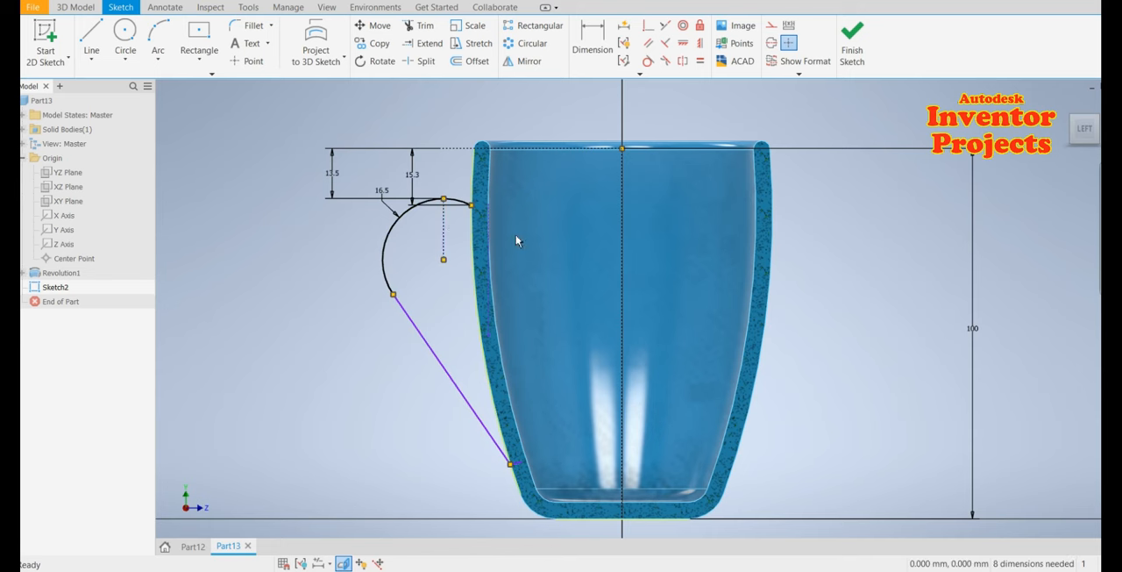
Dimension the angle between the cup's vertical axis and the handle's lower line as 40 degrees
left_click(592, 39)
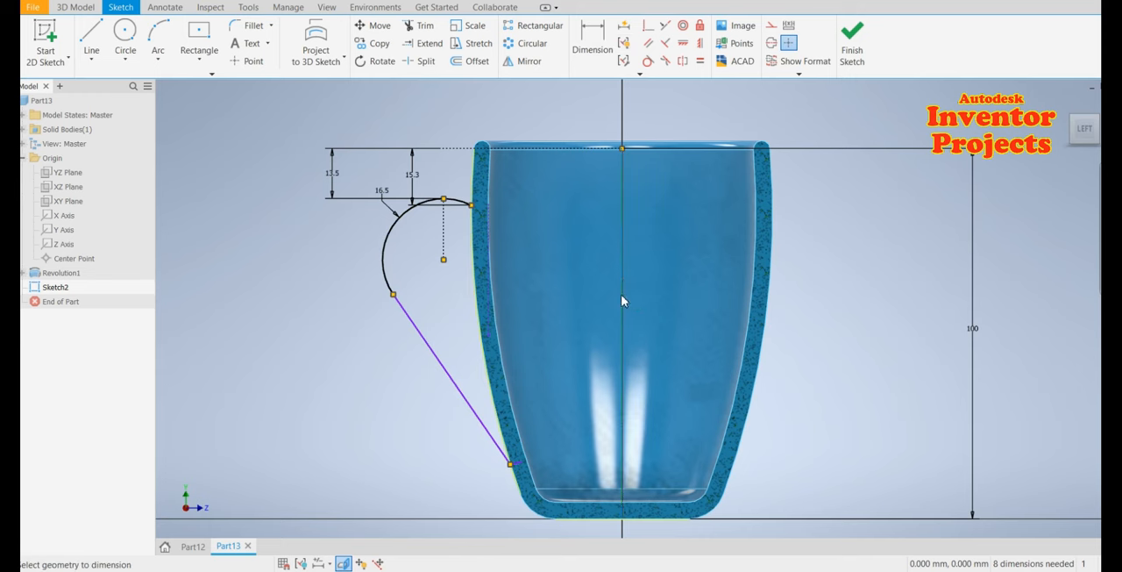
left_click(622, 303)
left_click(451, 378)
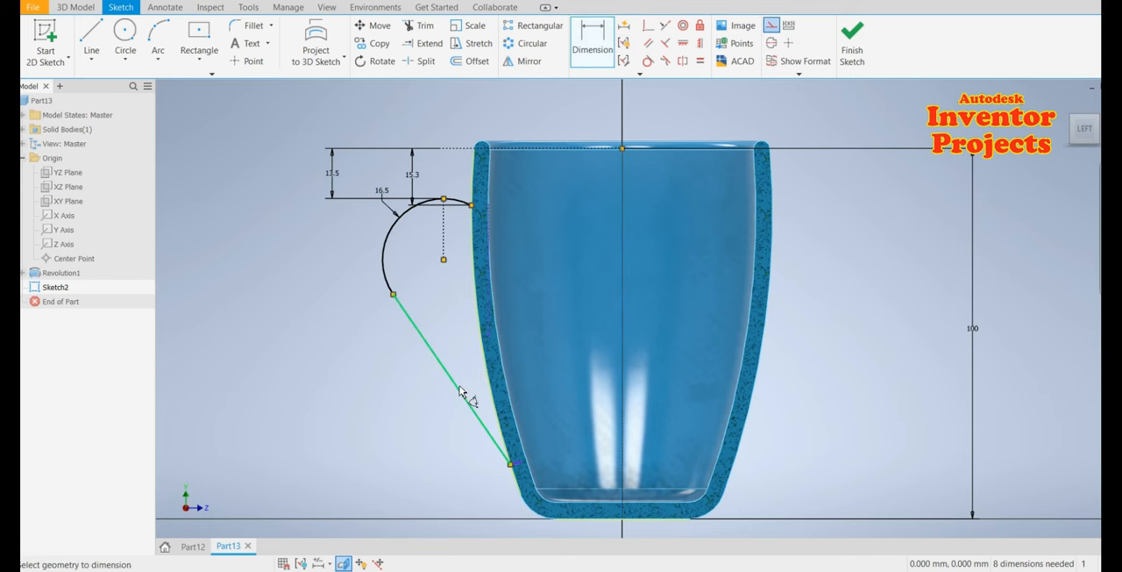
left_click(454, 331)
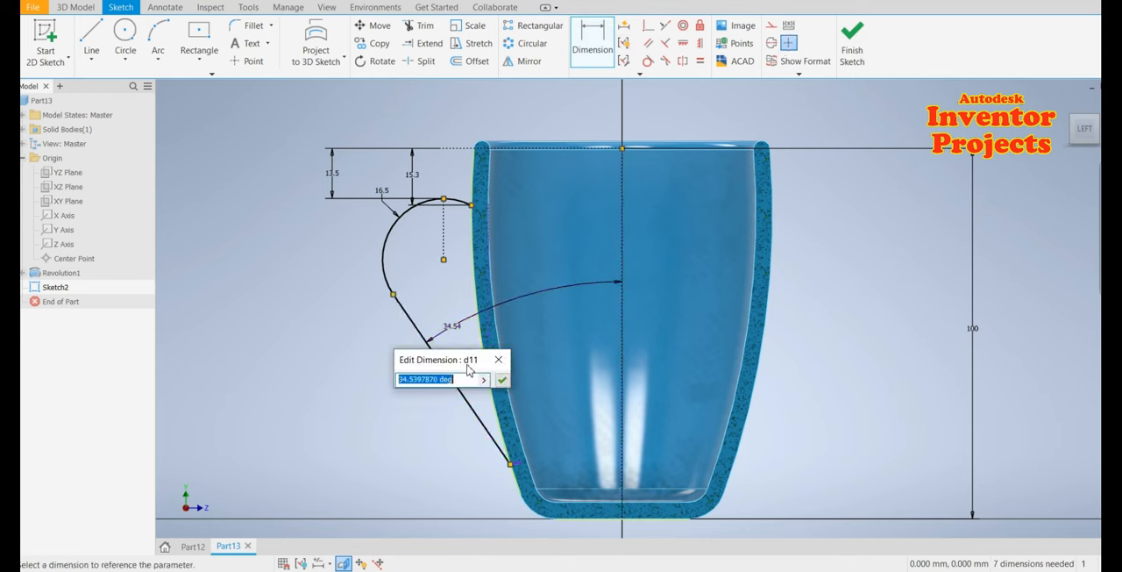
type("40")
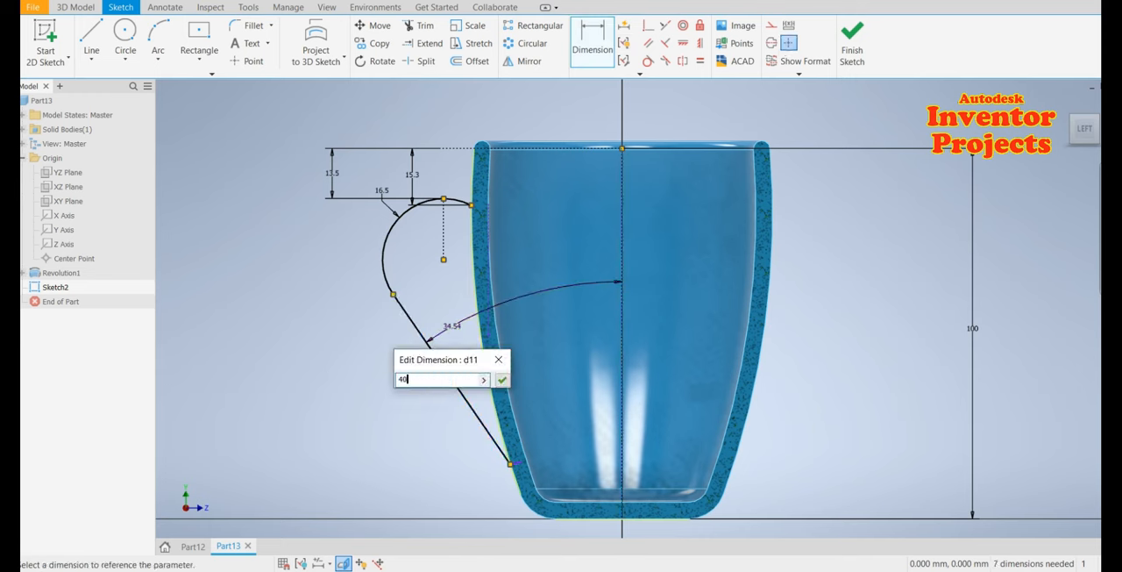
left_click(501, 381)
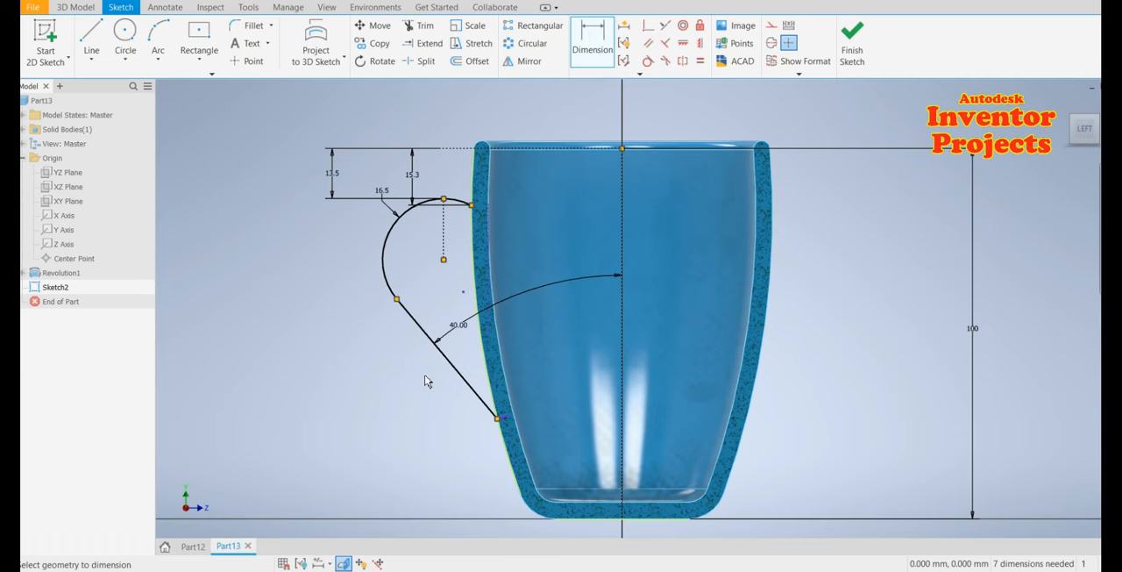
Finish the handle sketch
scroll(440, 386, "up", 3)
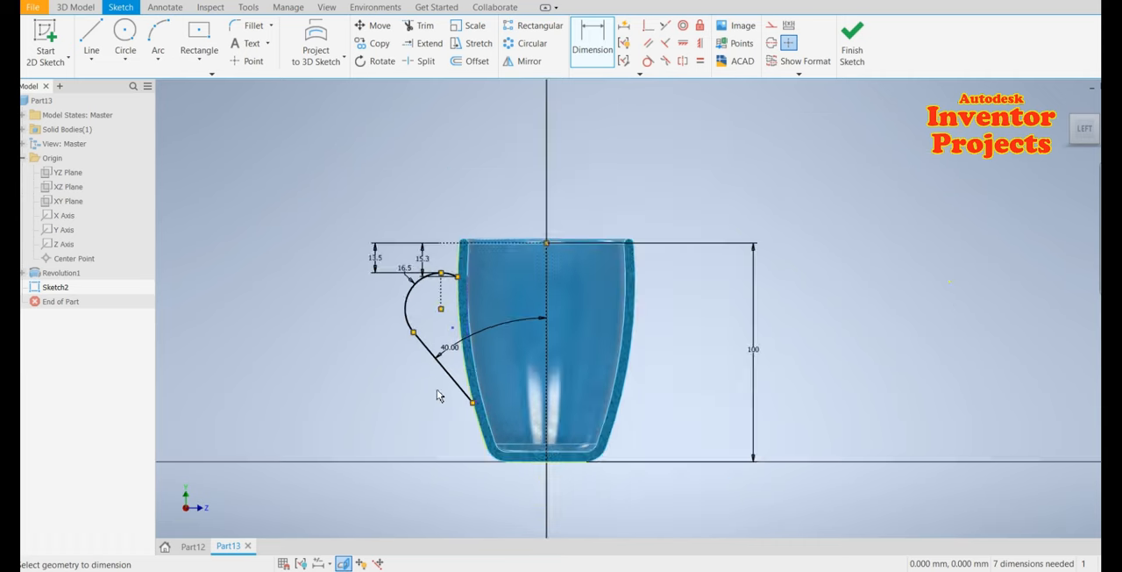
scroll(438, 395, "down", 3)
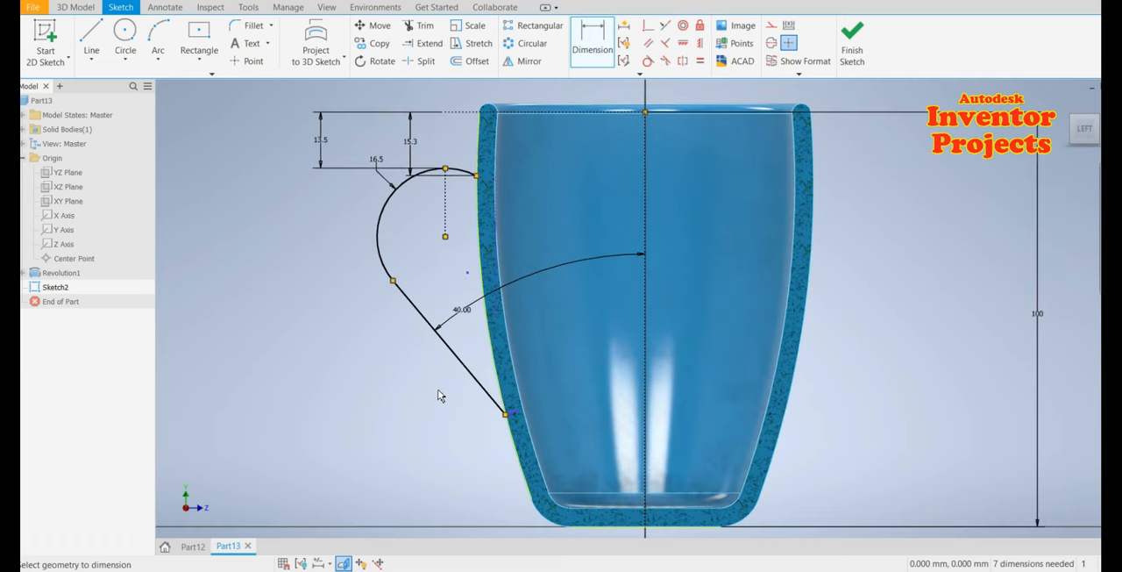
left_click(856, 56)
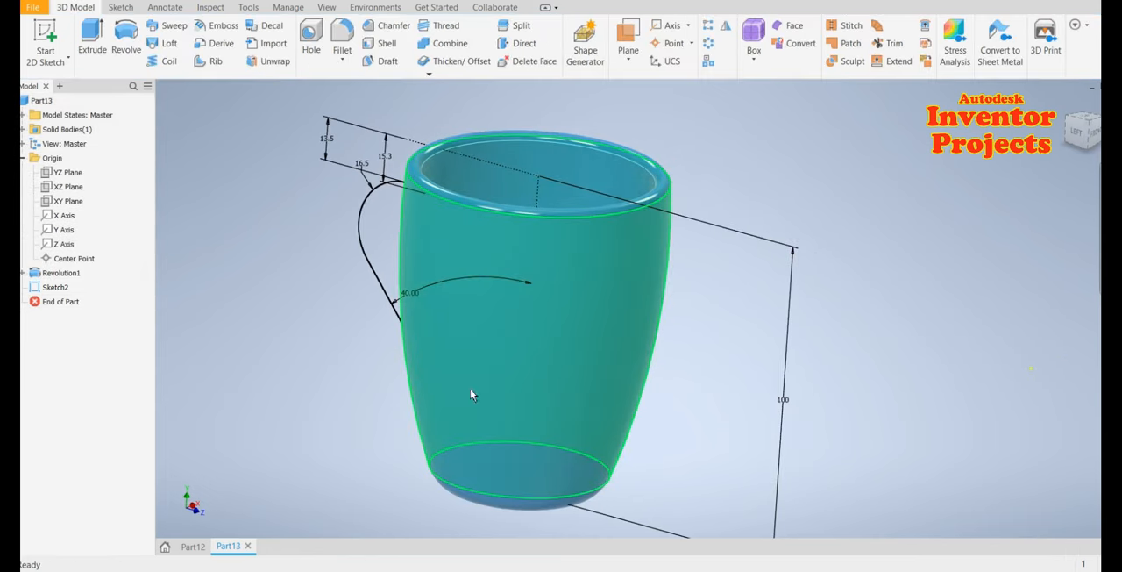
Create a work plane normal to the handle's lower line through its endpoint on the cup wall
middle_click_drag(561, 409, 703, 397, "shift")
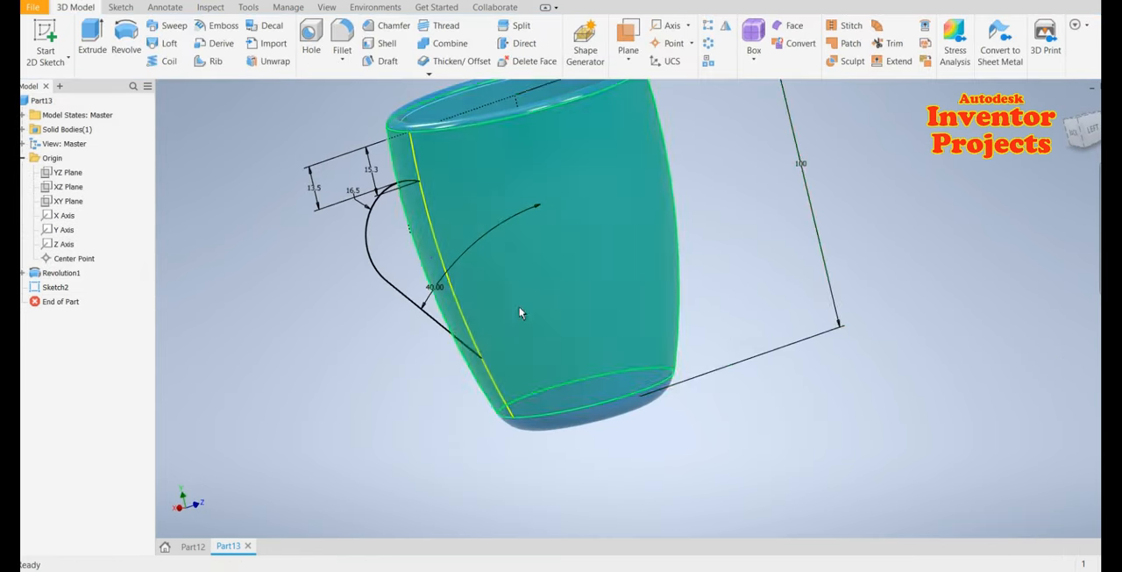
scroll(520, 309, "up", 3)
scroll(550, 341, "down", 3)
middle_click_drag(806, 448, 833, 491)
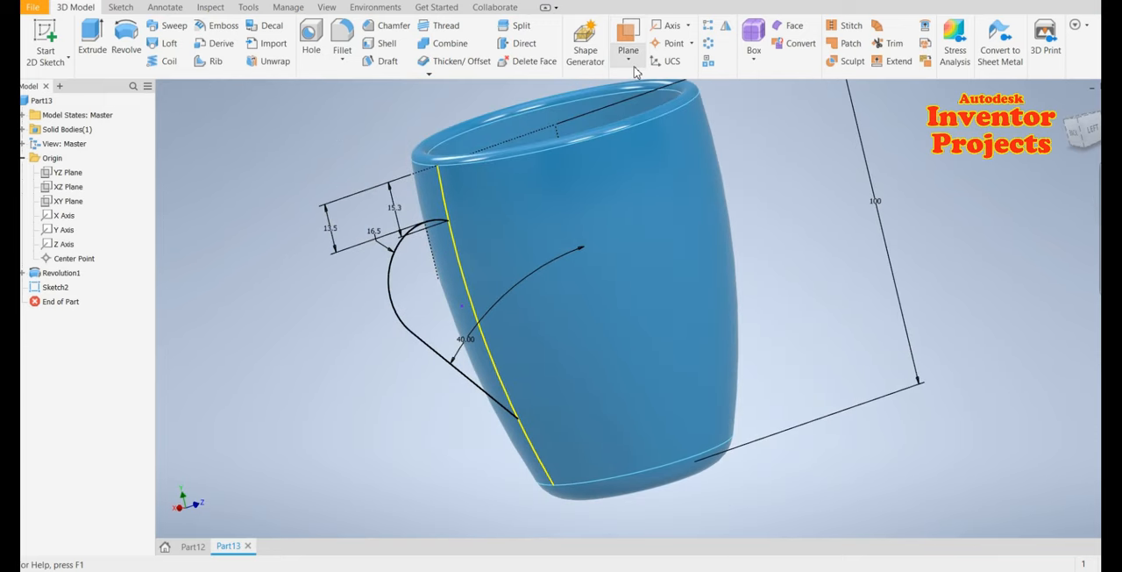
left_click(634, 67)
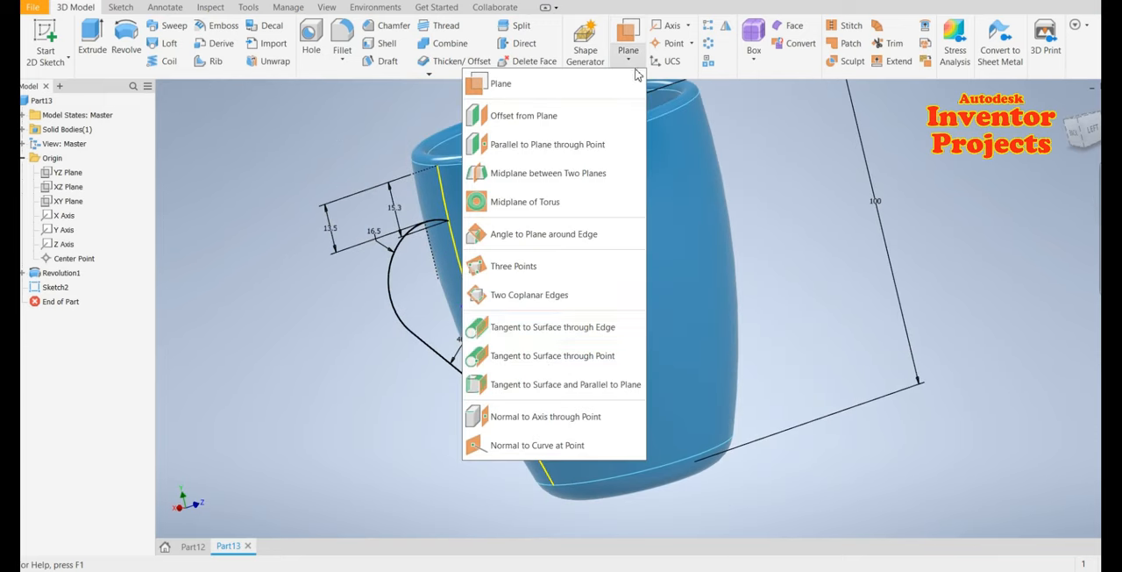
left_click(526, 420)
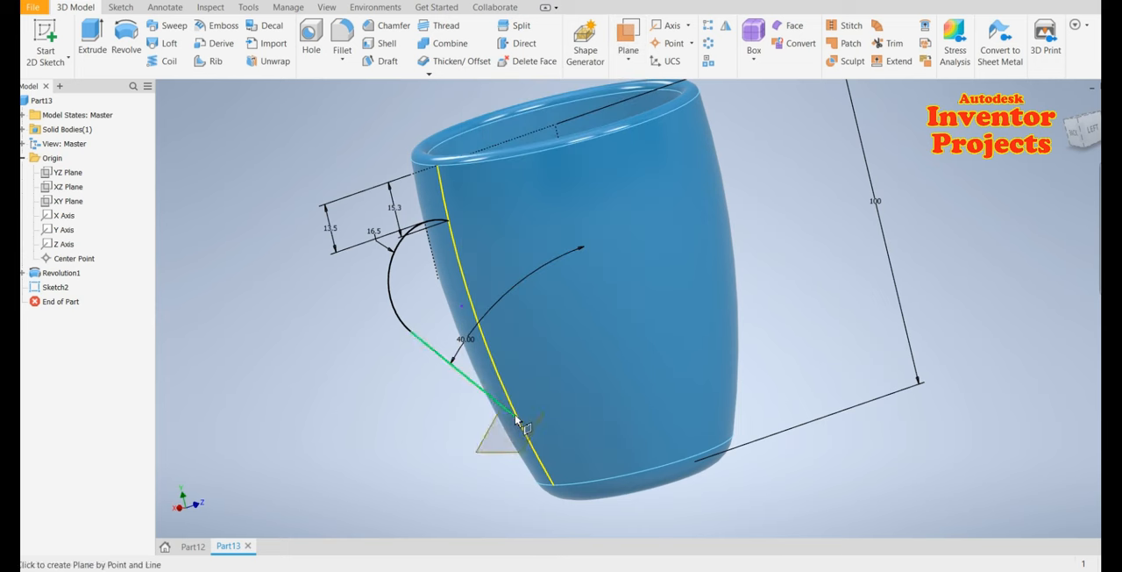
left_click(518, 423)
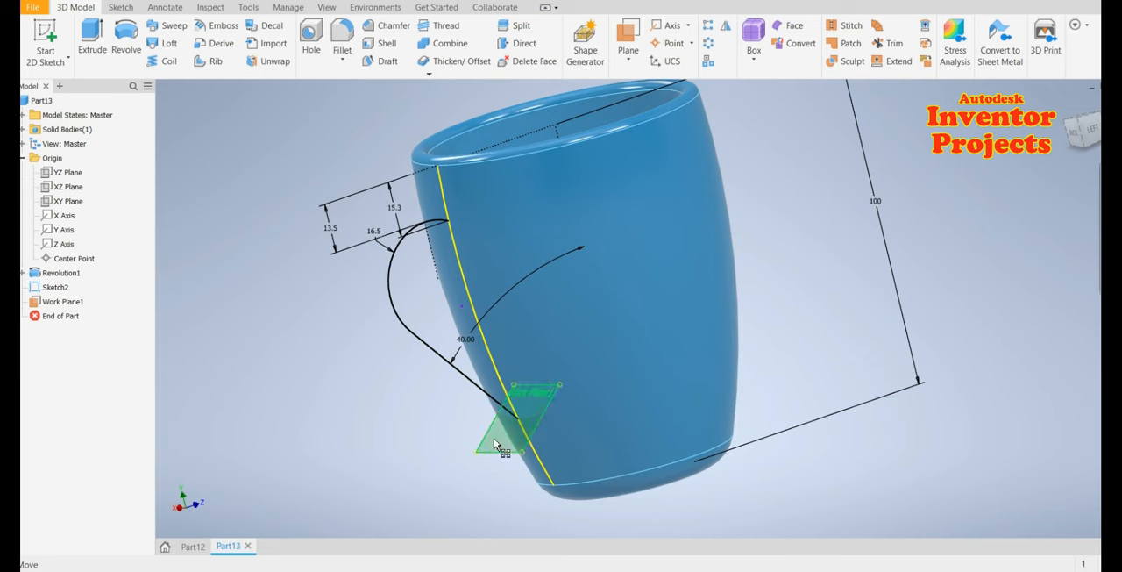
Start a new 2D sketch on the new work plane, viewed face-on
middle_click_drag(625, 500, 691, 507, "shift")
scroll(516, 412, "up", 3)
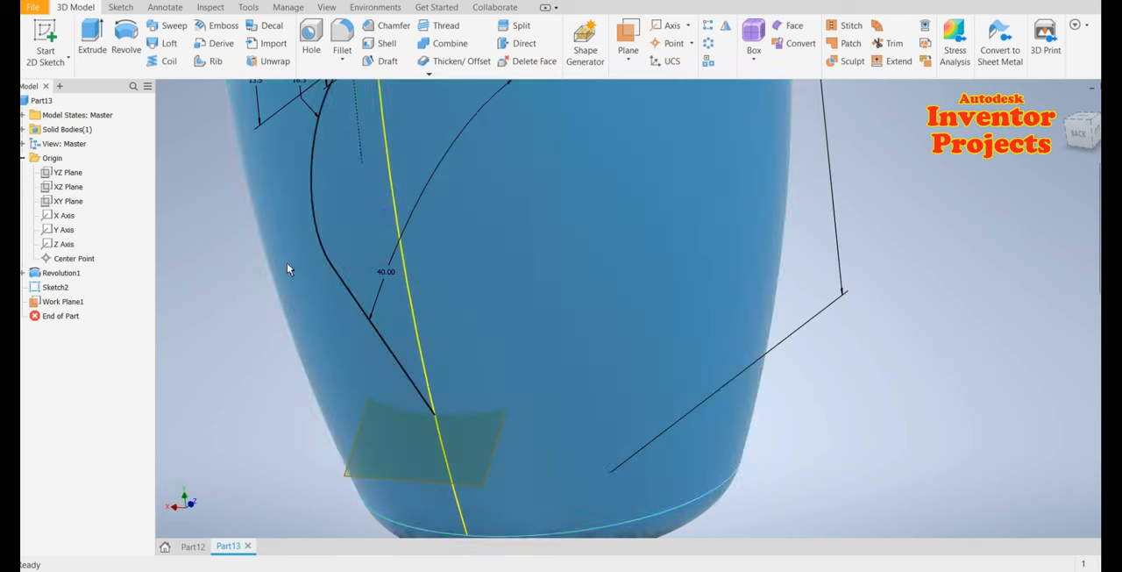
left_click(475, 483)
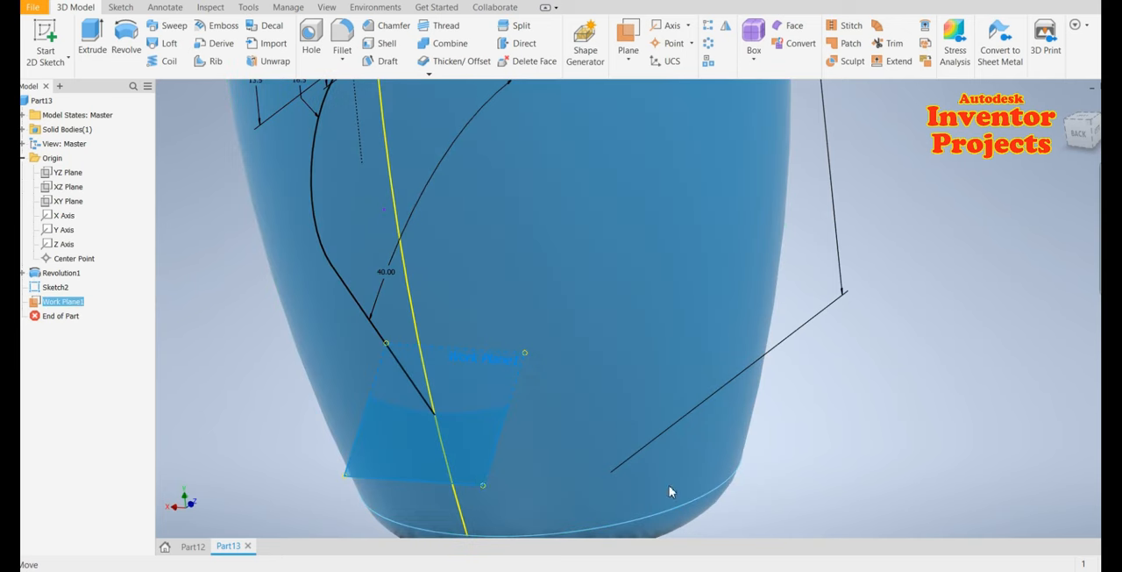
key("Page_Up")
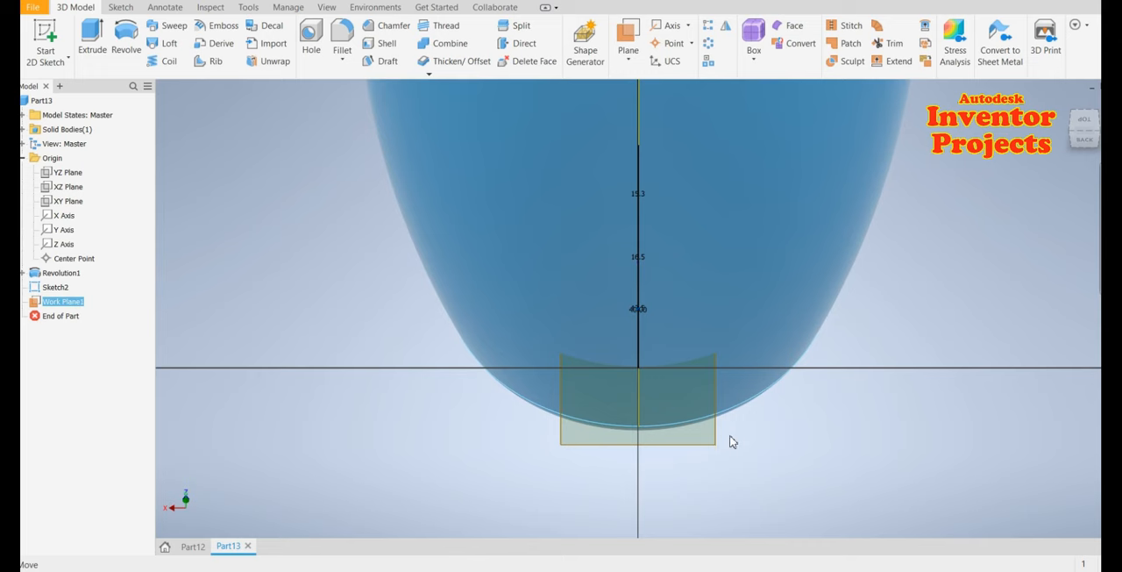
key("s")
scroll(711, 368, "down", 3)
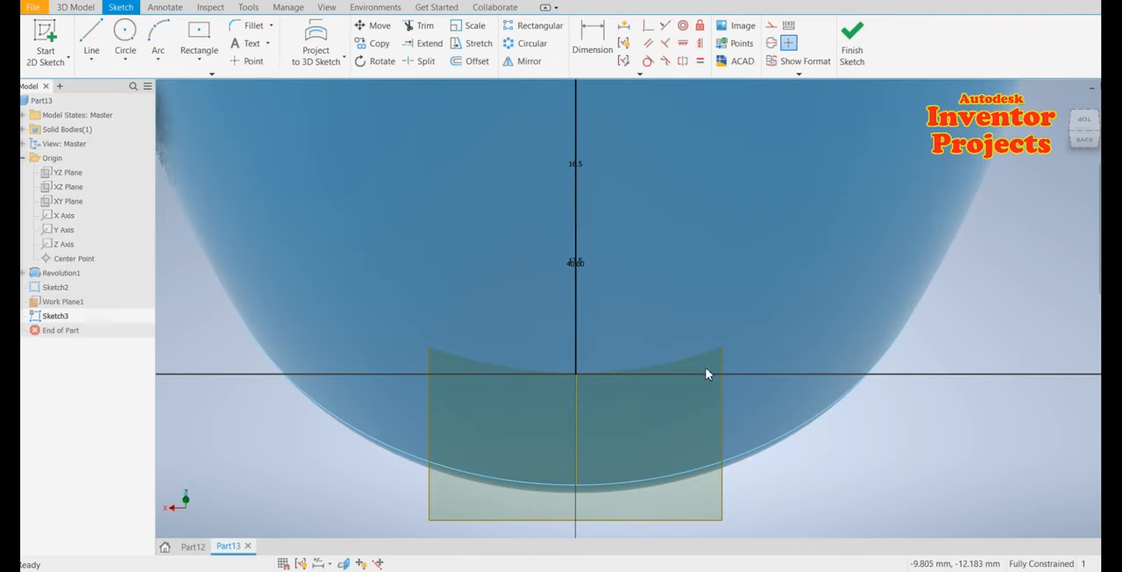
Draw an ellipse centered on the handle line's endpoint in the new sketch
left_click(130, 63)
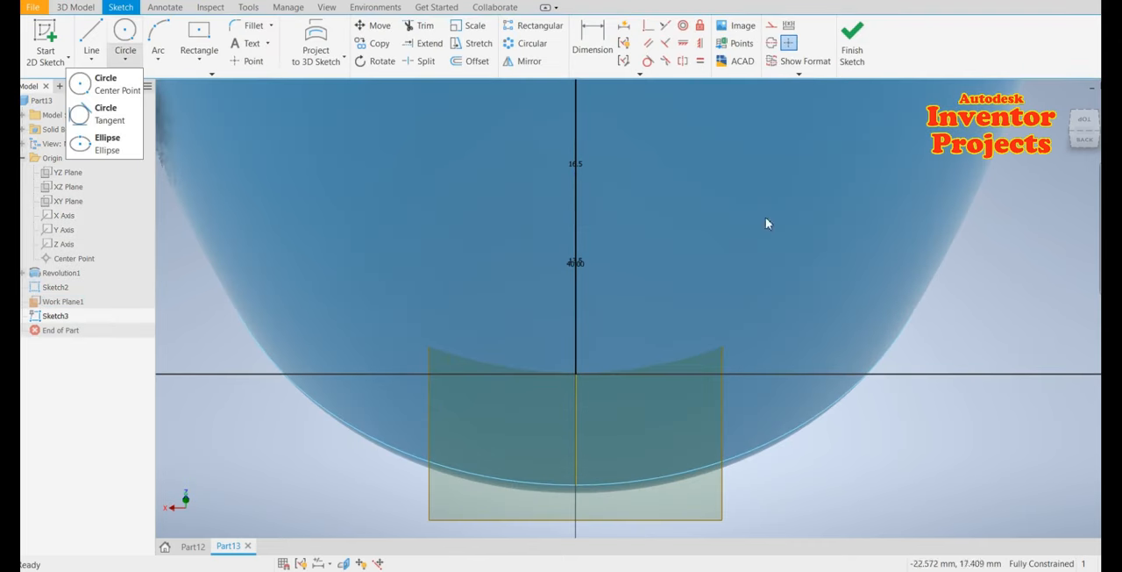
left_click(103, 143)
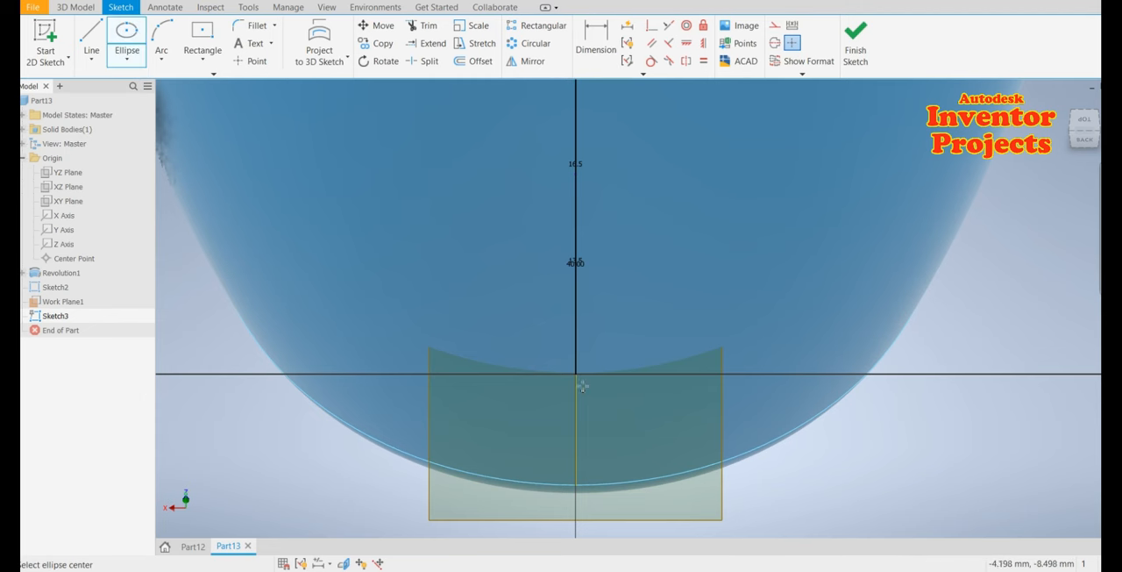
left_click(575, 375)
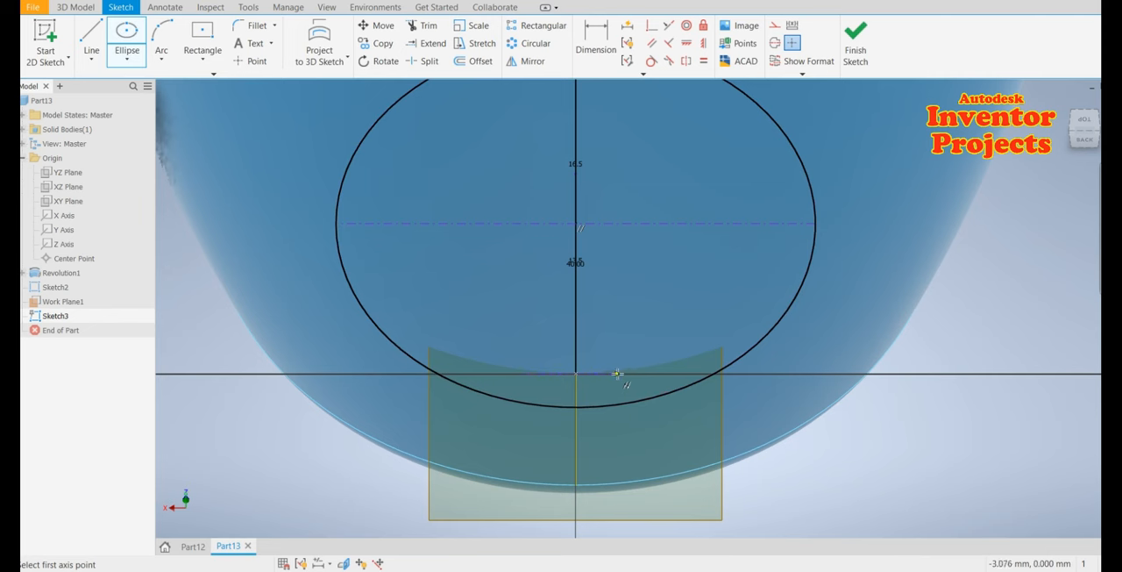
left_click(617, 376)
left_click(611, 365)
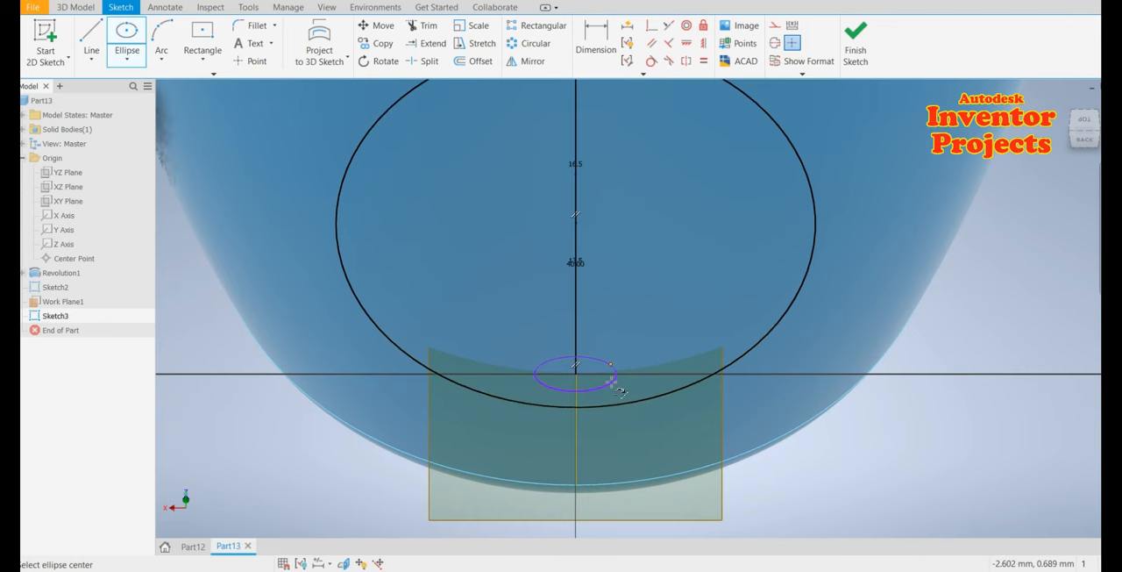
scroll(603, 395, "down", 2)
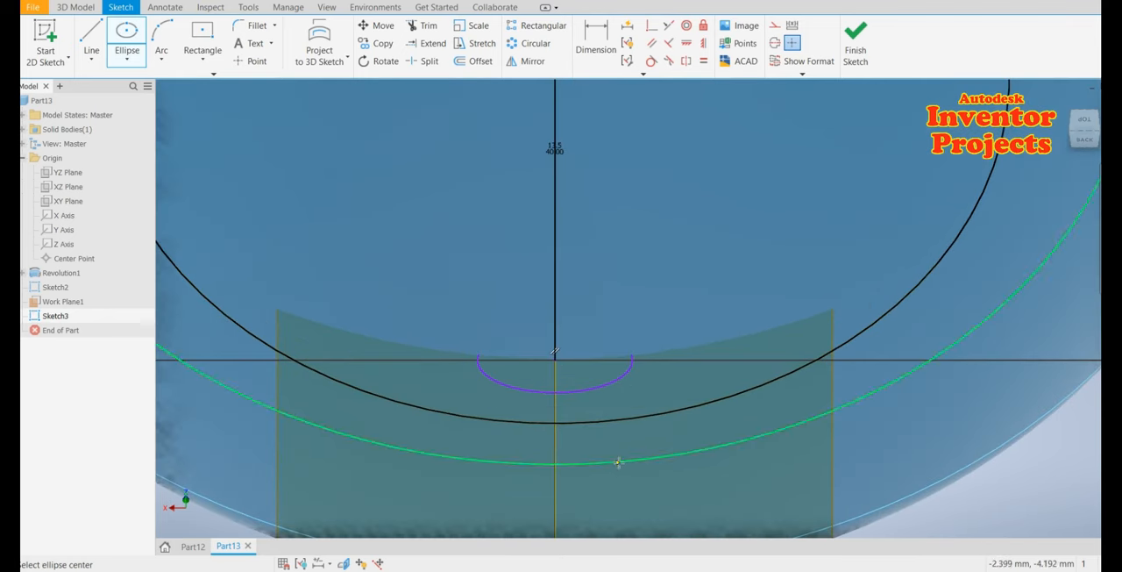
key("Escape")
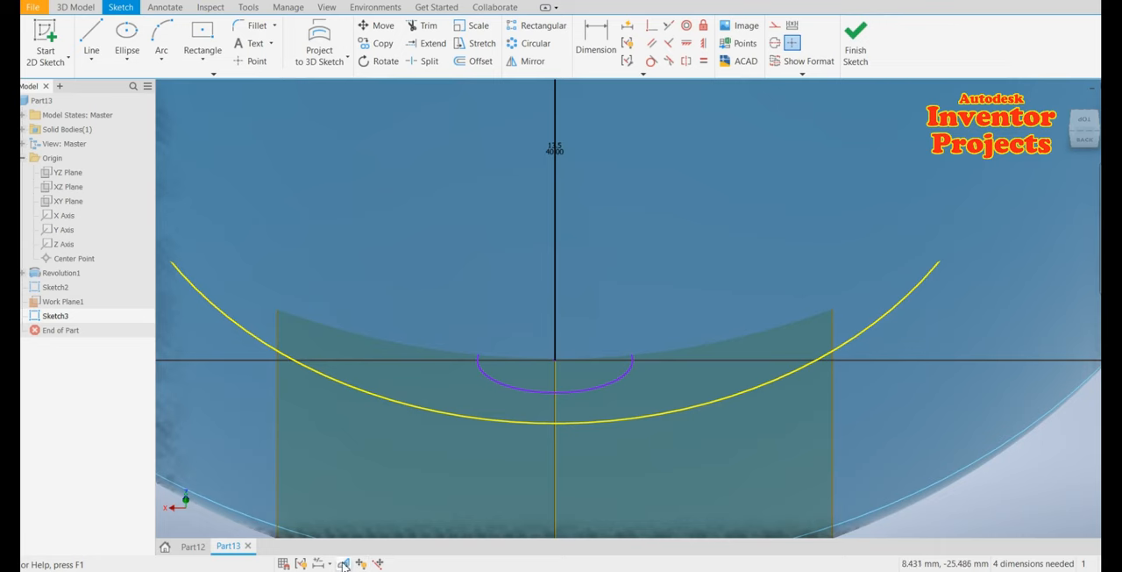
Slice the graphics and dimension the ellipse's vertical half-axis as 2 mm
key("F7")
scroll(609, 335, "down", 2)
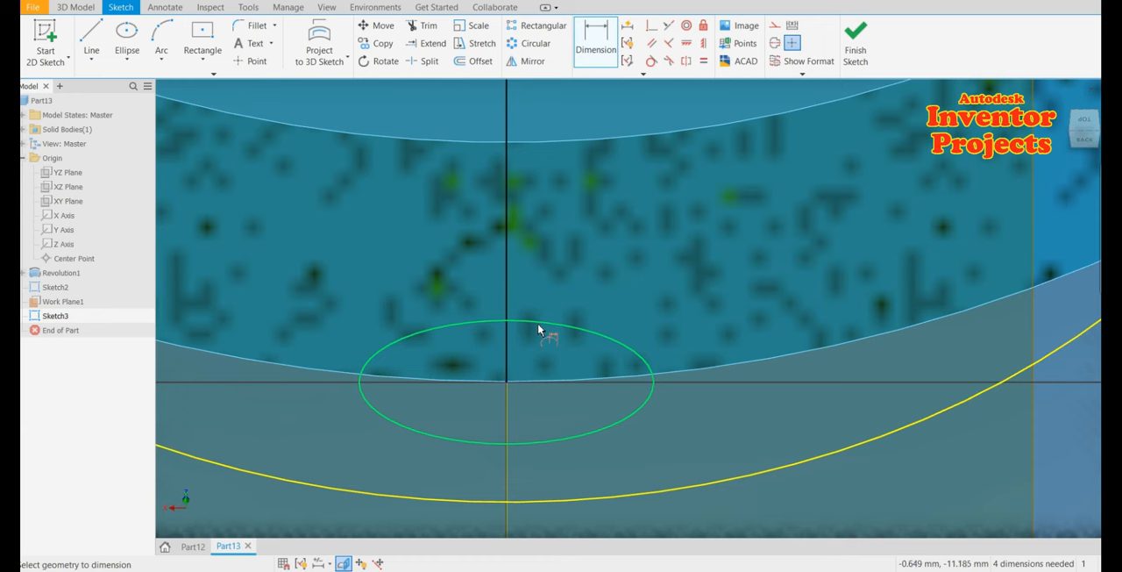
left_click(694, 351)
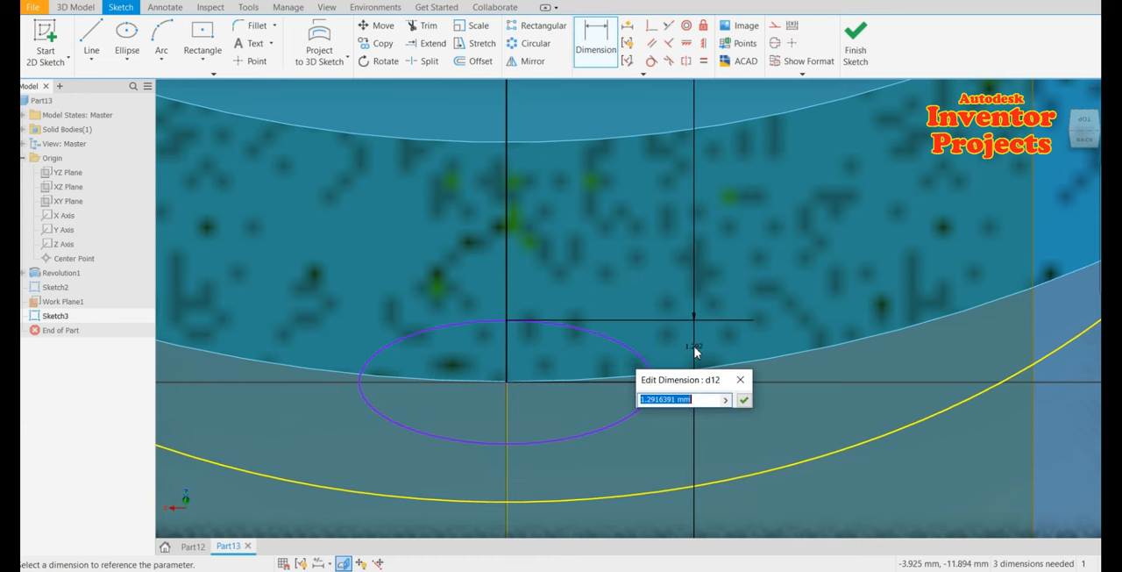
type("2")
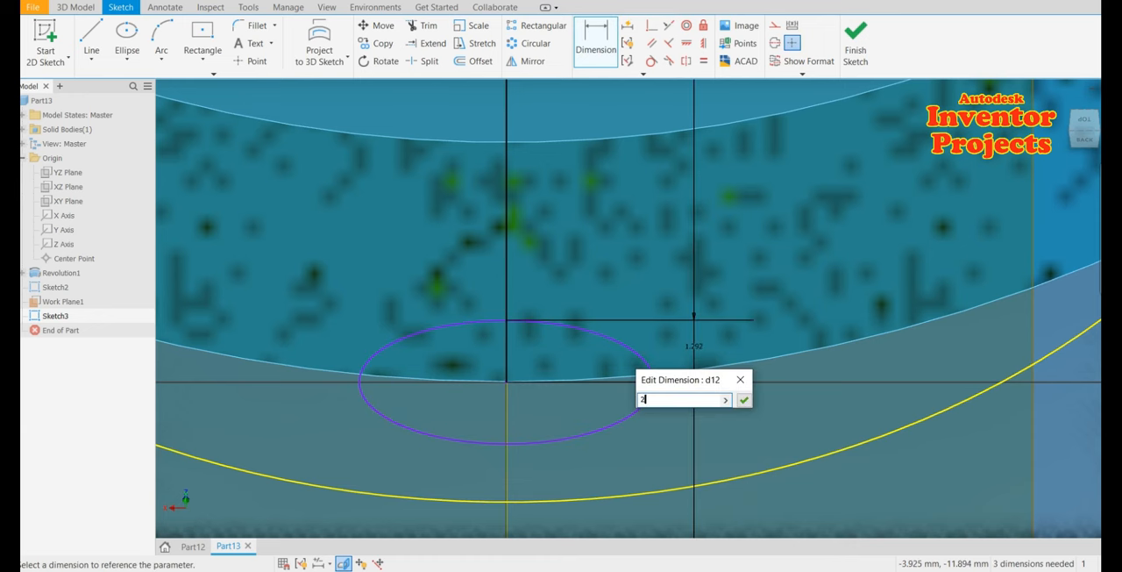
left_click(746, 401)
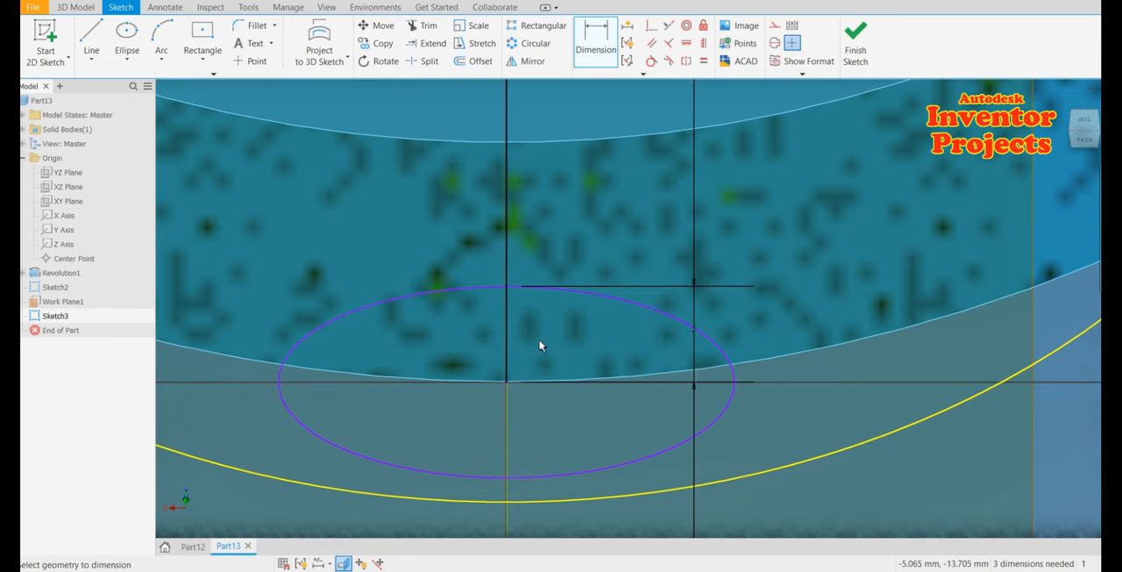
Dimension the ellipse's horizontal half-axis as 9 mm
scroll(540, 346, "up", 3)
scroll(540, 346, "up", 3)
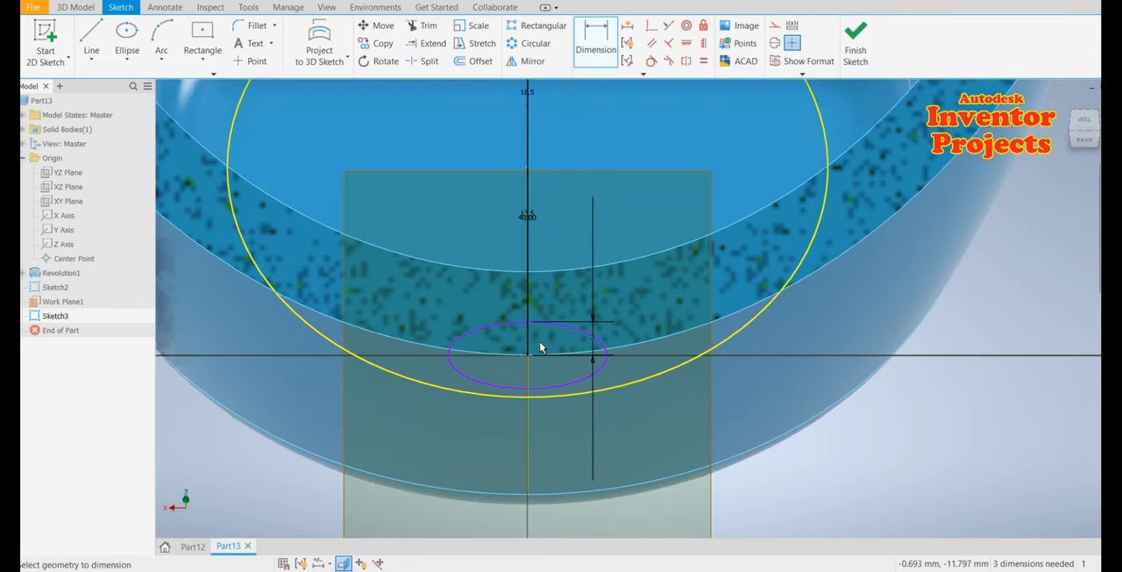
left_click(547, 388)
left_click(560, 524)
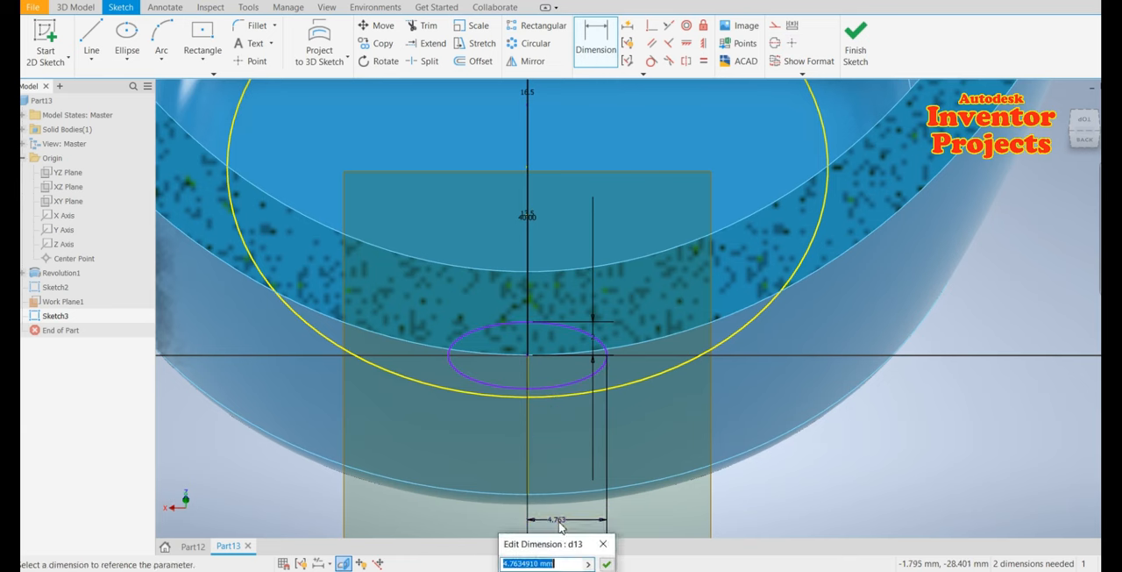
left_click_drag(549, 544, 661, 471)
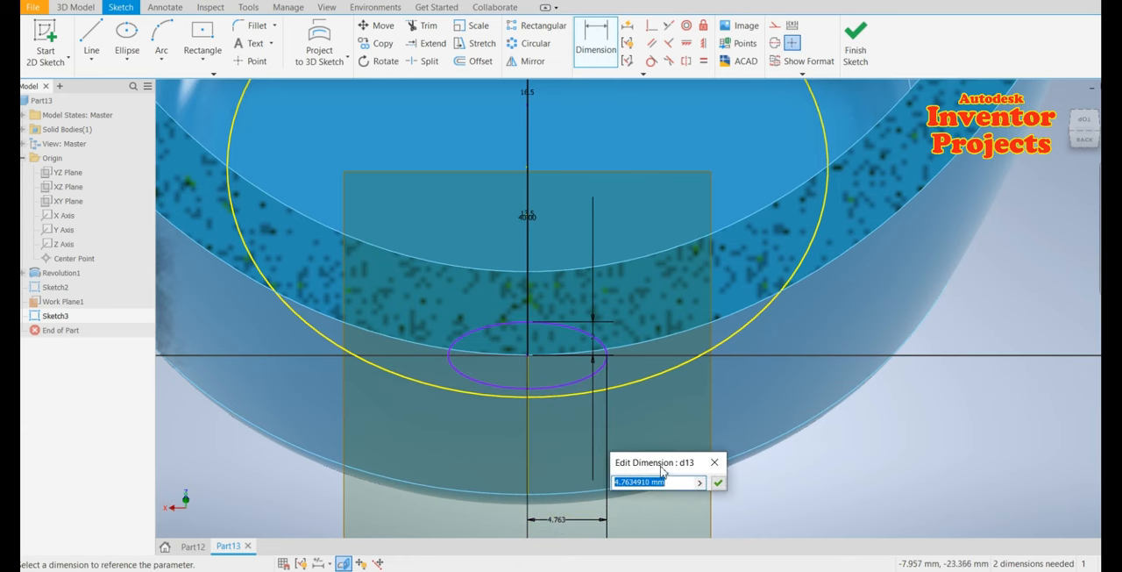
type("9")
left_click(718, 482)
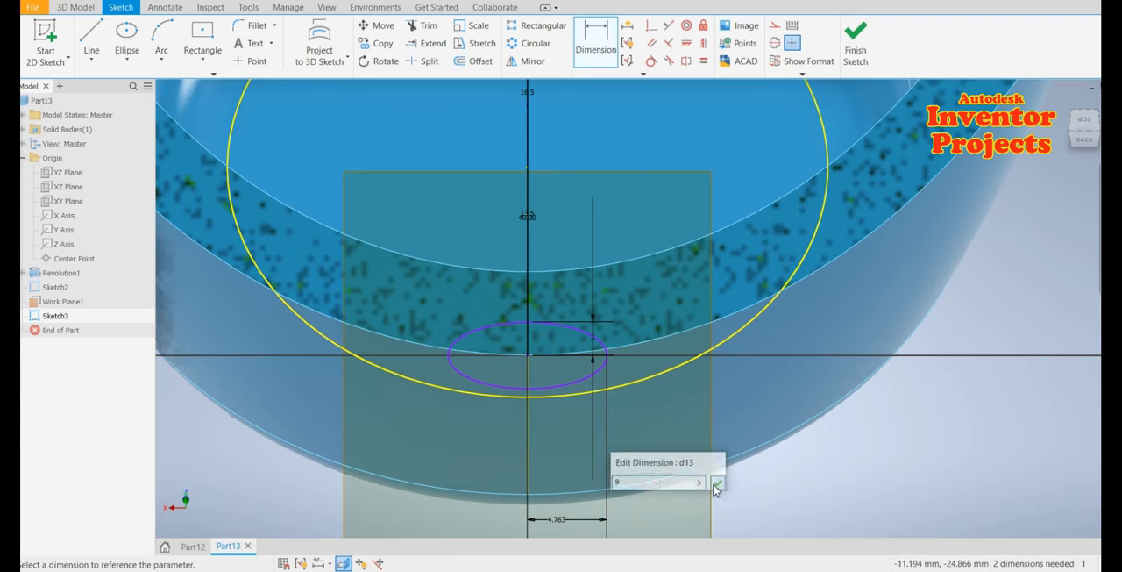
scroll(567, 387, "up", 2)
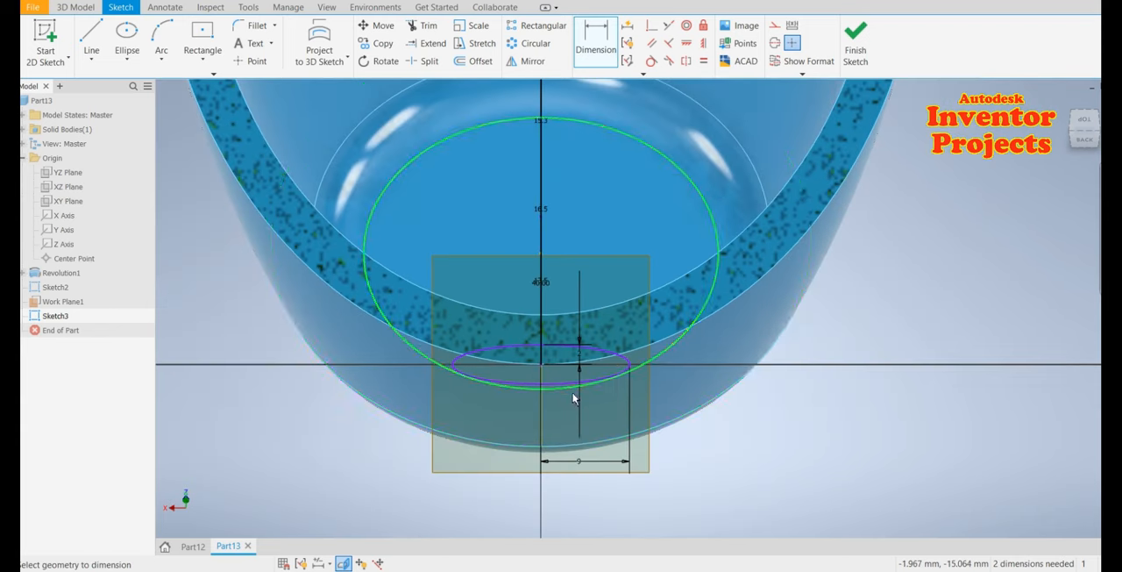
Finish the sketch and sweep the ellipse profile along the three handle path curves
left_click(855, 44)
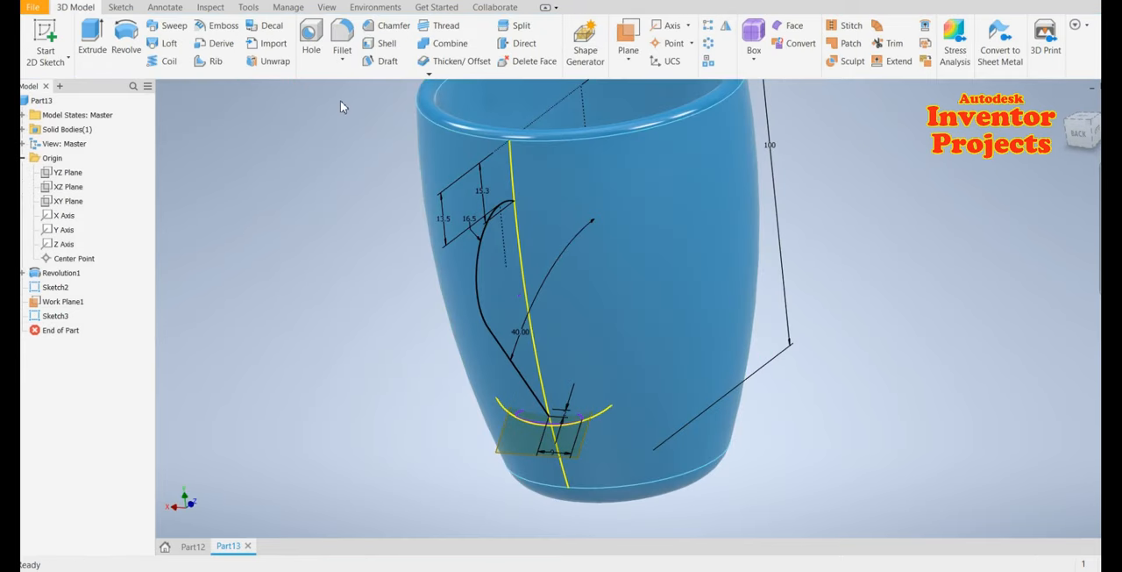
left_click(175, 26)
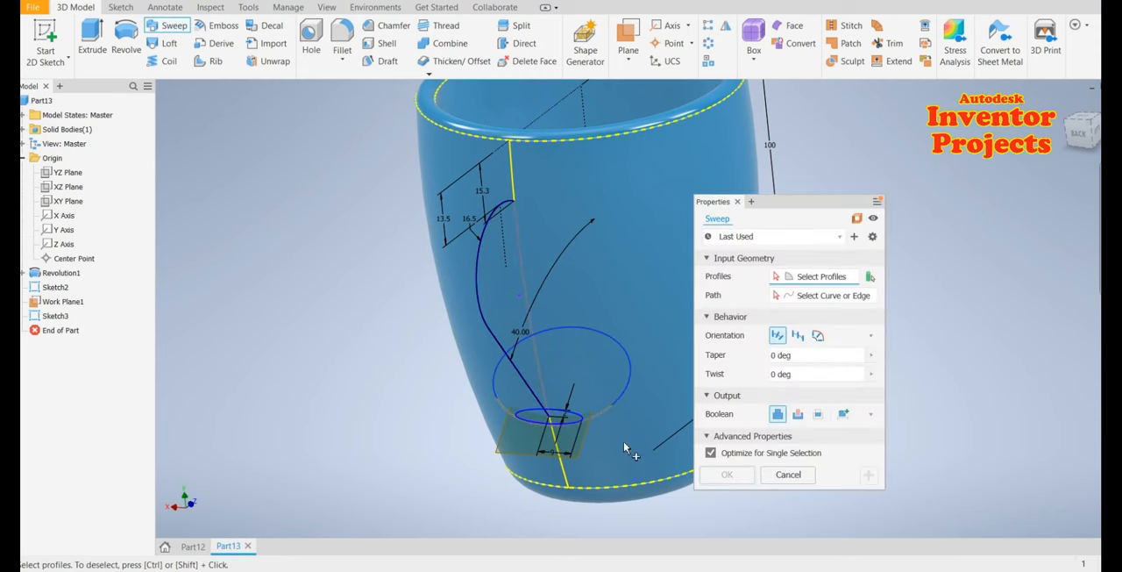
left_click_drag(825, 203, 921, 183)
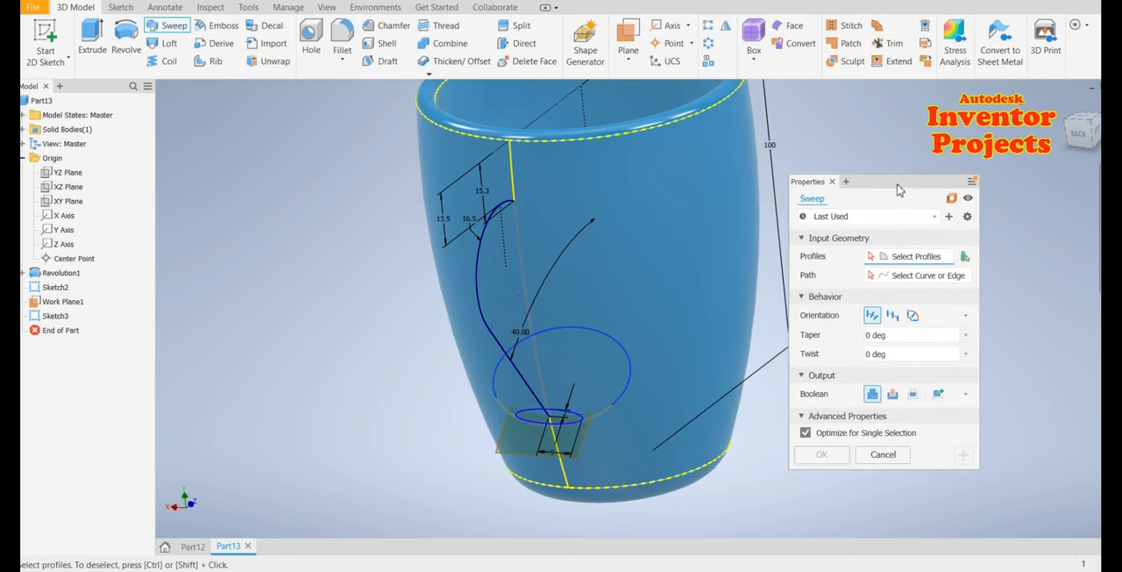
left_click(577, 421)
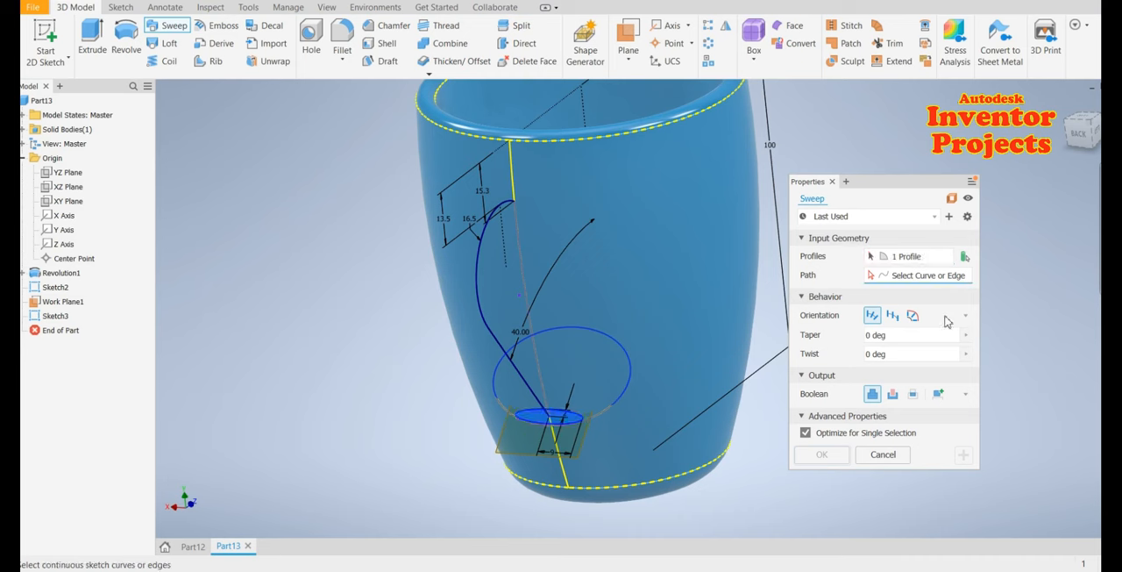
left_click(497, 336)
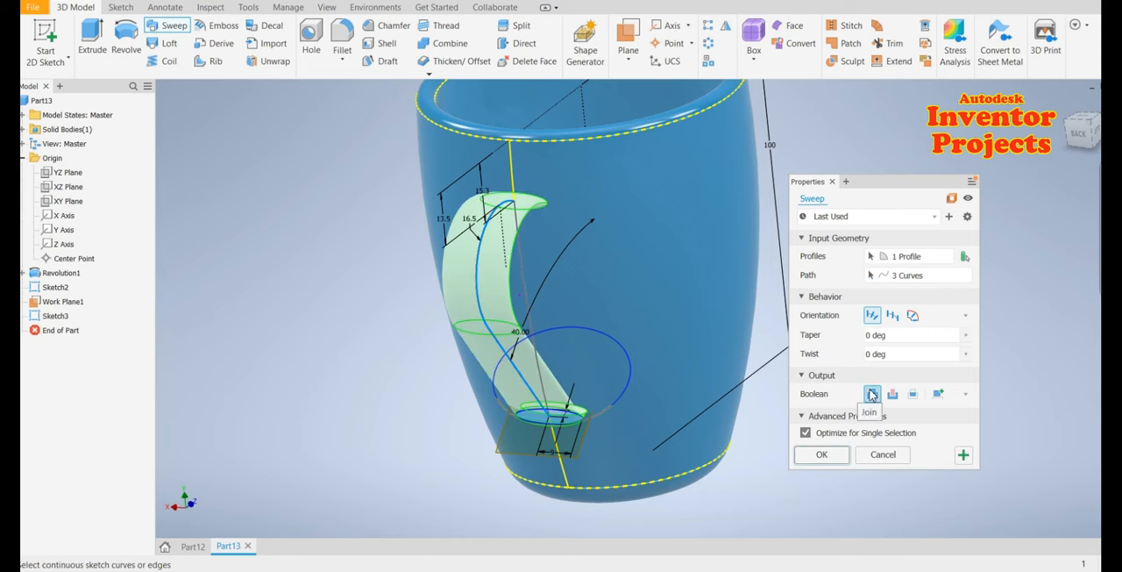
left_click(820, 455)
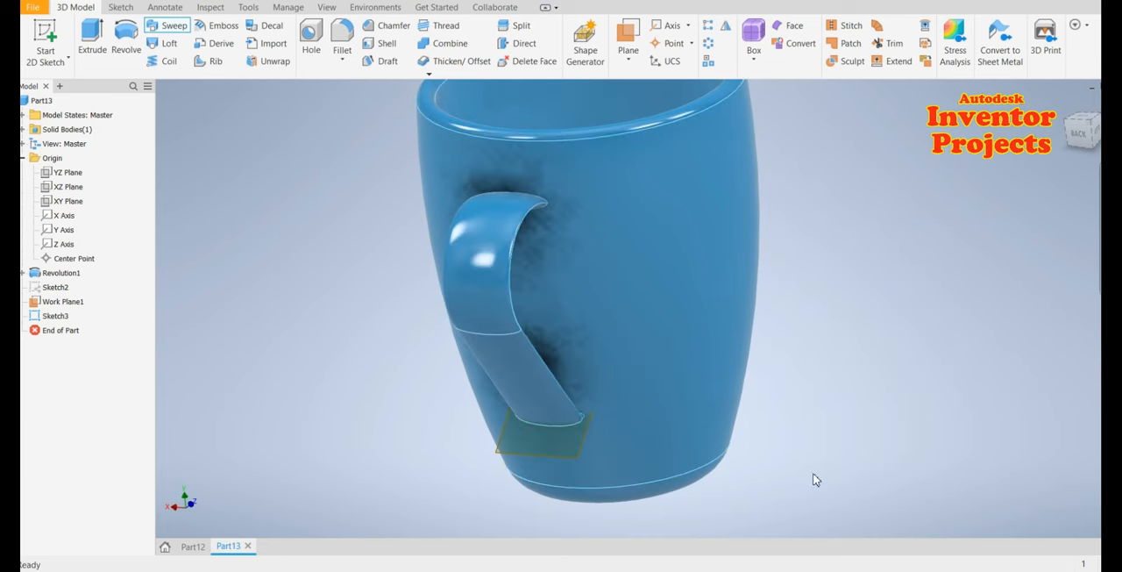
Hide the work plane
right_click(504, 452)
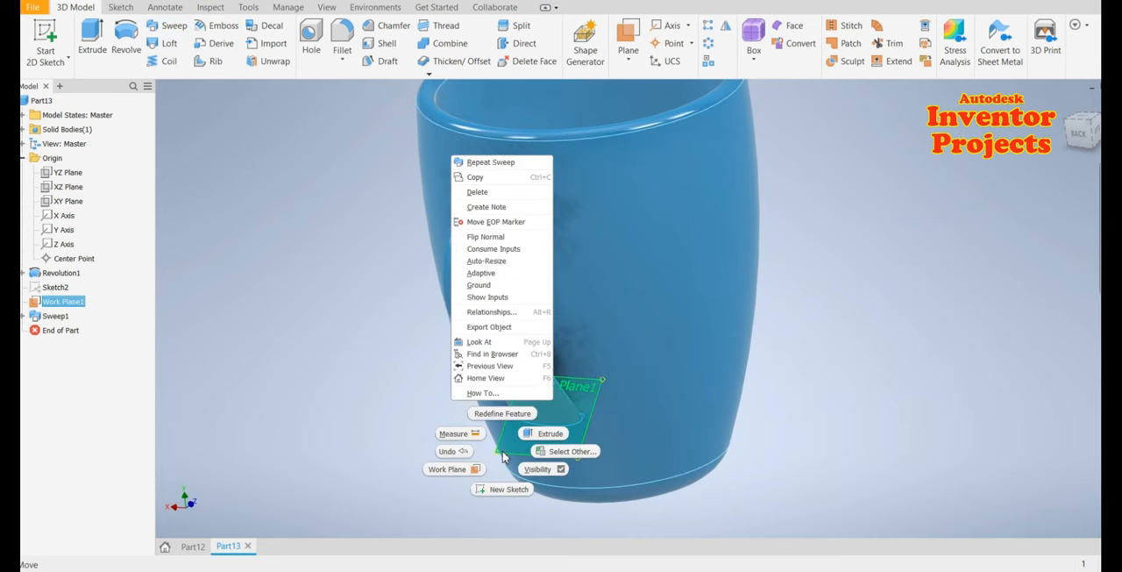
left_click(541, 469)
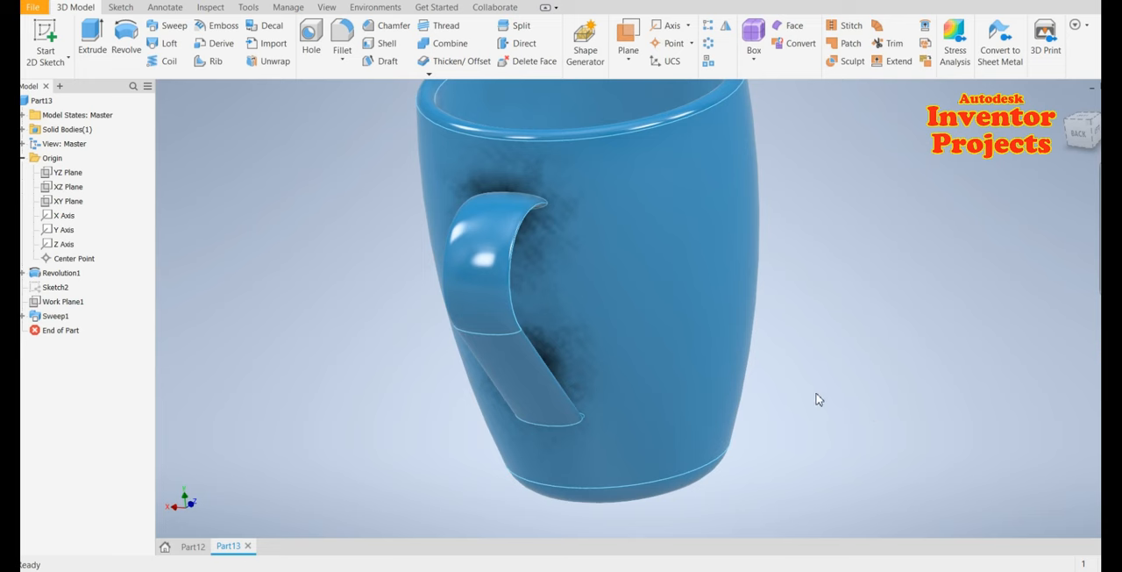
Delete the handle's lower end face with Heal Remaining Faces enabled
middle_click_drag(814, 404, 666, 414, "shift")
scroll(564, 428, "up", 4)
scroll(600, 413, "up", 3)
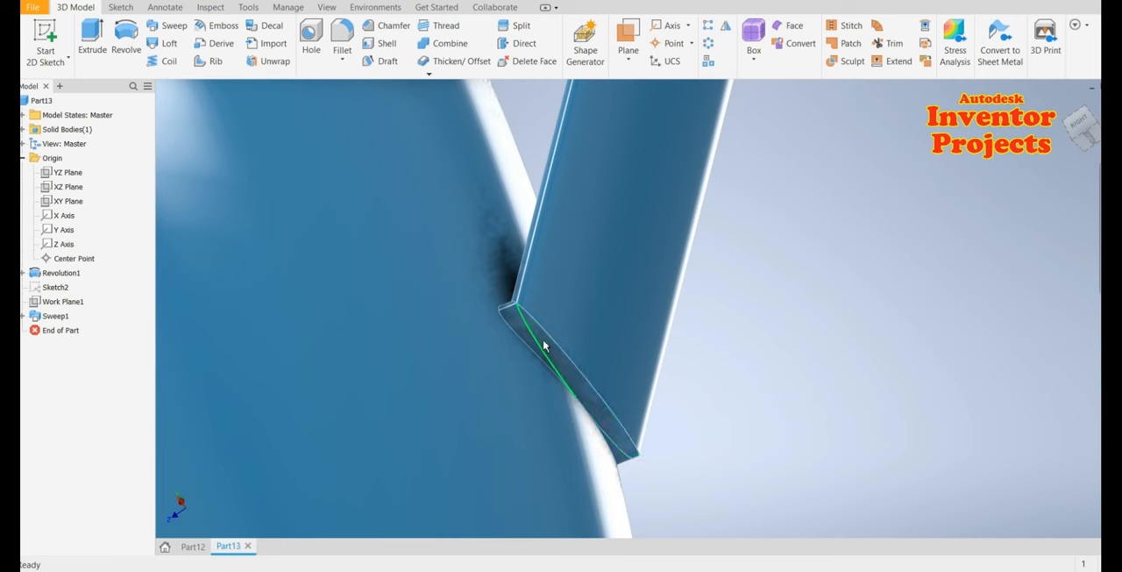
left_click(552, 378)
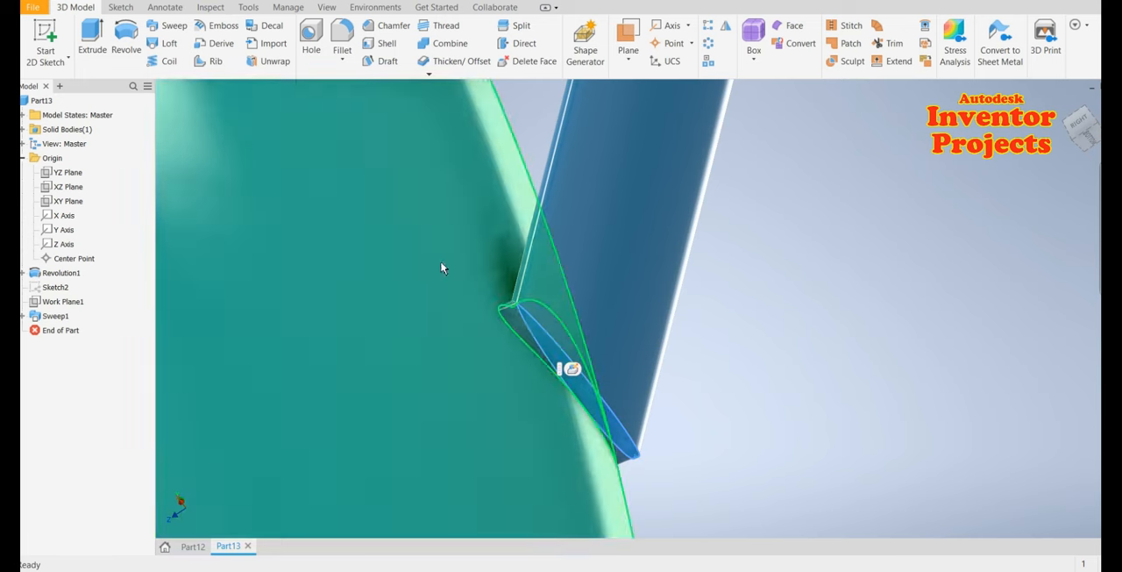
left_click(540, 64)
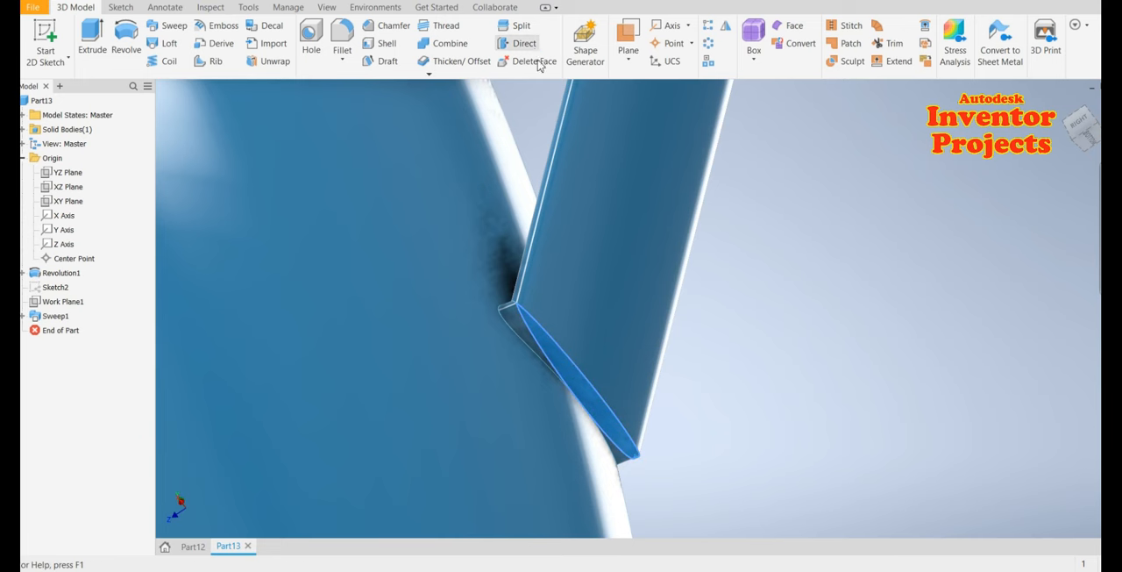
left_click(762, 308)
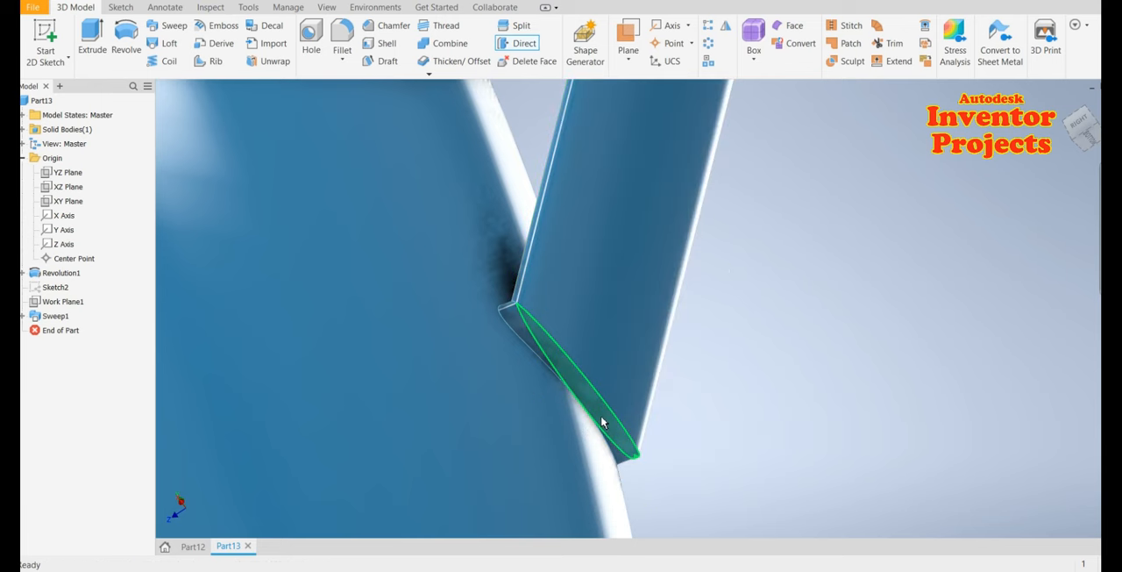
left_click(601, 422)
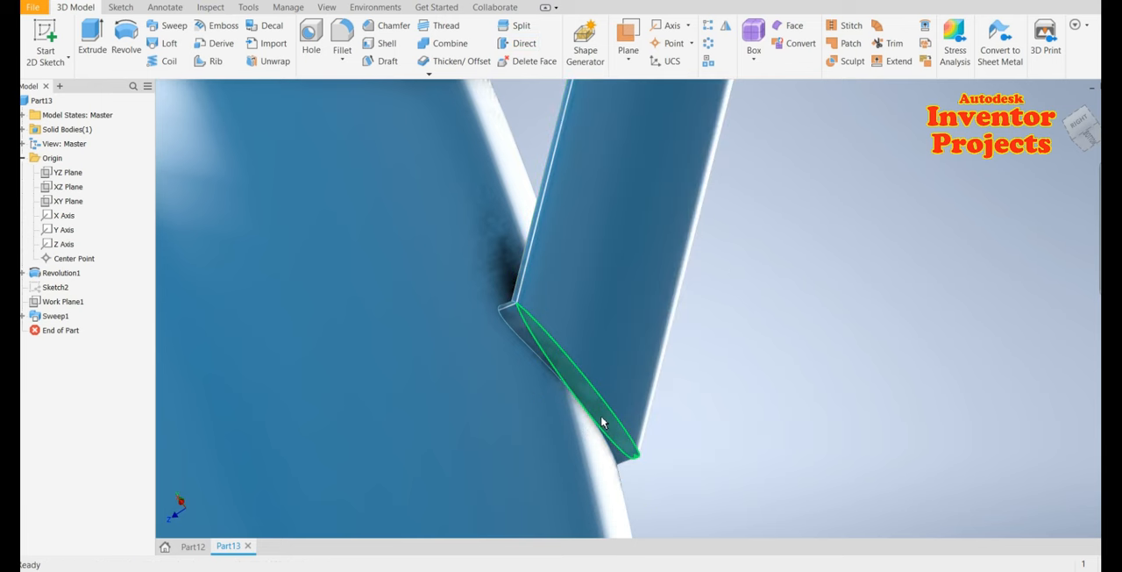
left_click(526, 68)
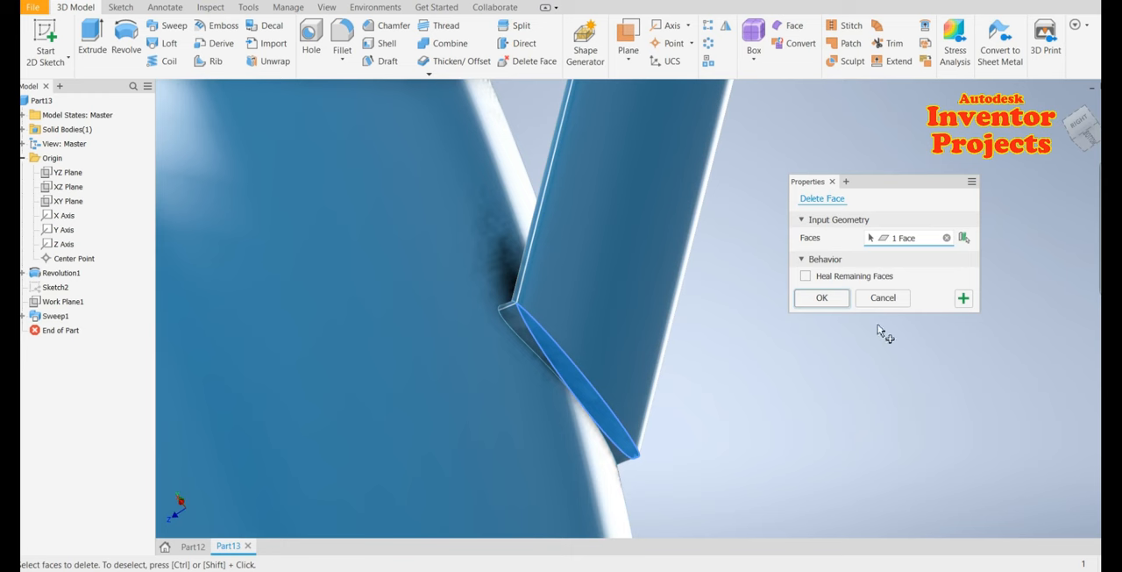
left_click(842, 277)
left_click(824, 303)
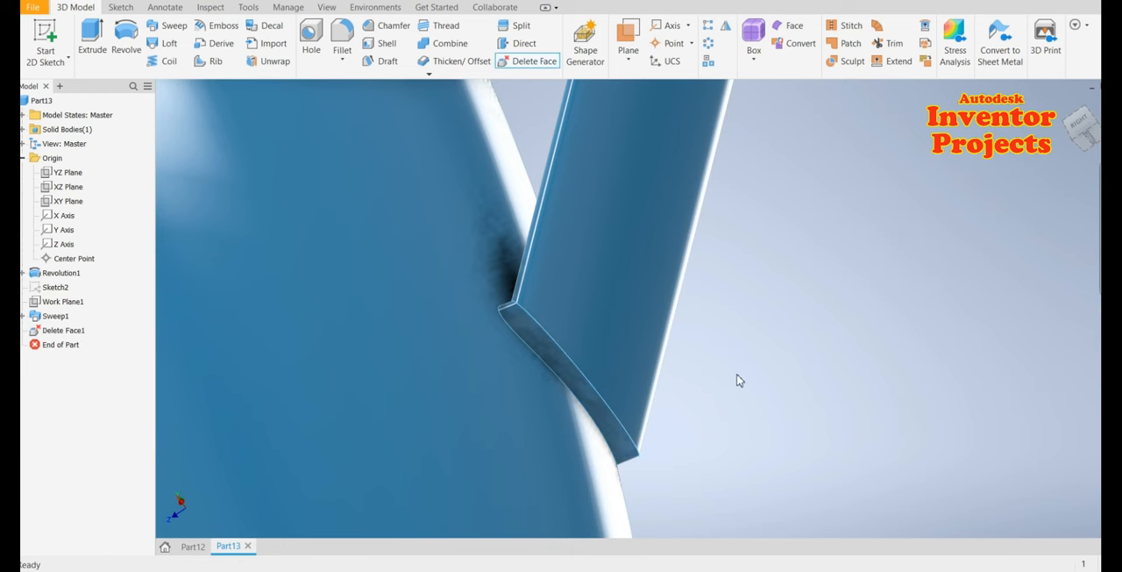
Delete the small leftover face where the handle's lower end meets the cup
scroll(738, 383, "down", 2)
middle_click_drag(735, 386, 743, 397, "shift")
scroll(627, 387, "up", 2)
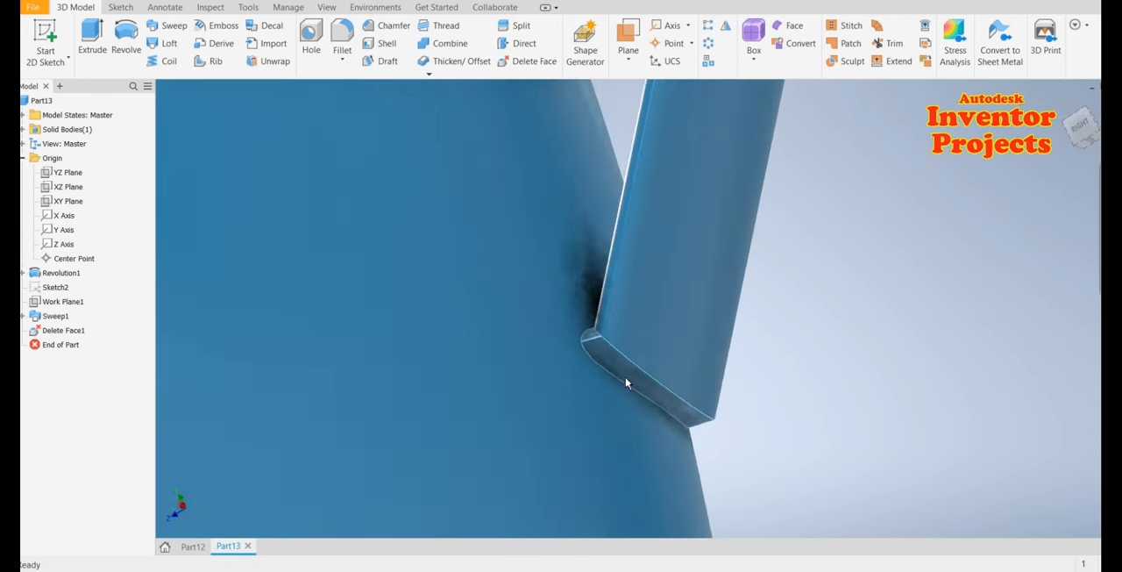
middle_click_drag(859, 388, 834, 388, "shift")
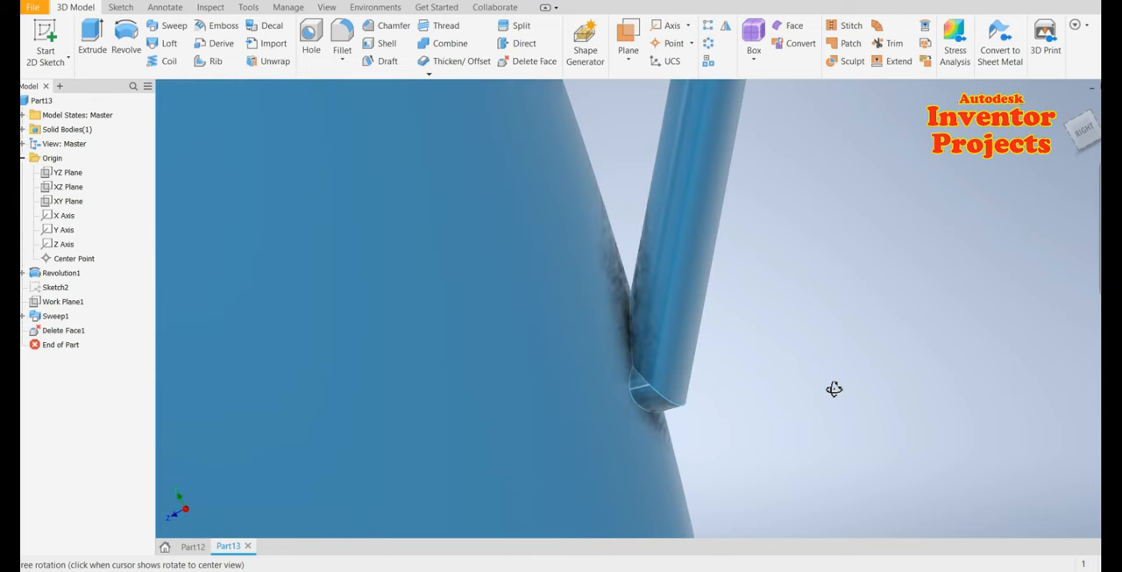
left_click(662, 412)
left_click(527, 62)
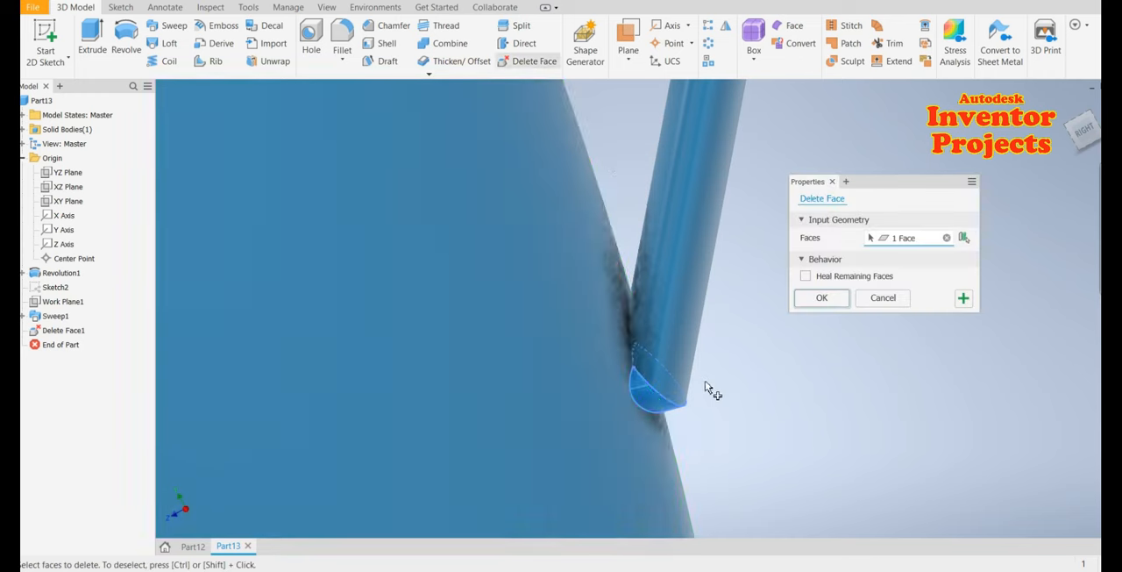
left_click(821, 298)
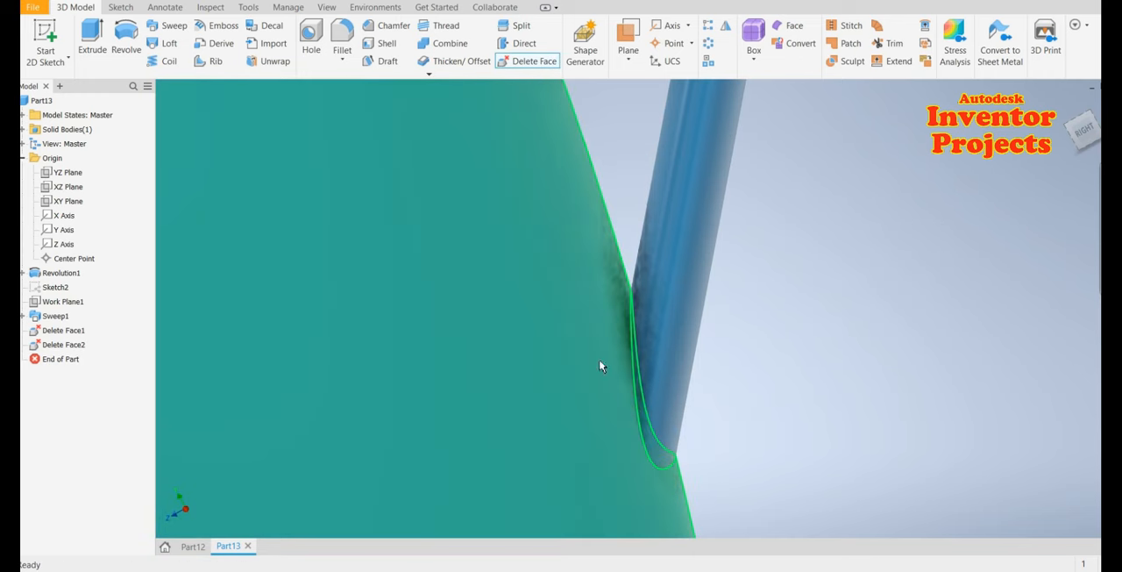
Delete the handle's upper end face with Heal Remaining Faces enabled
scroll(706, 364, "down", 2)
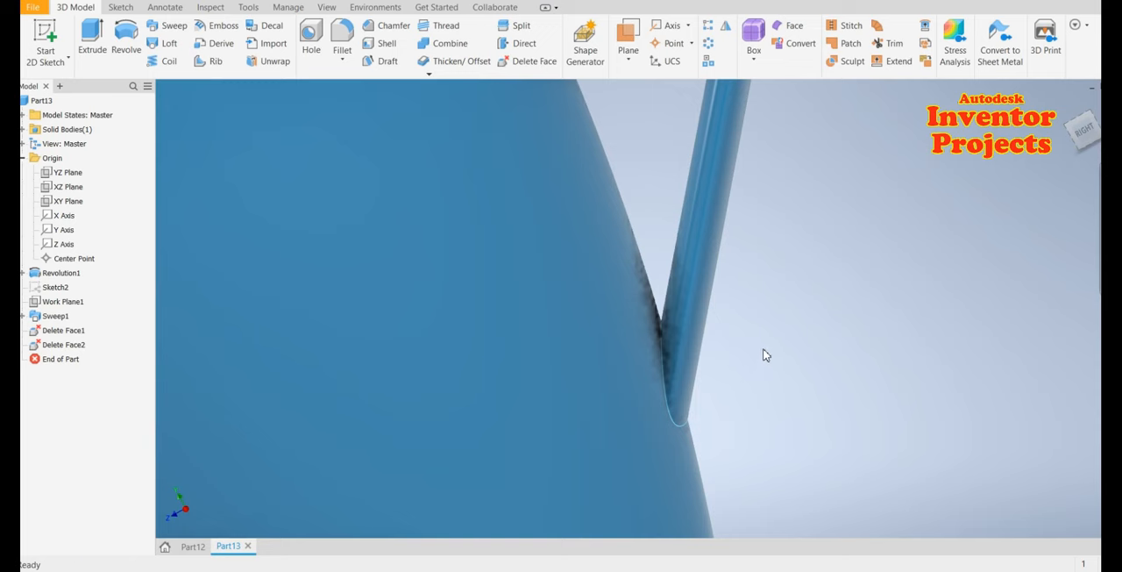
mouse_move(763, 354)
middle_mouse_down("shift")
mouse_move(701, 348)
mouse_move(799, 371)
mouse_move(778, 369)
middle_mouse_up("shift")
scroll(778, 369, "down", 6)
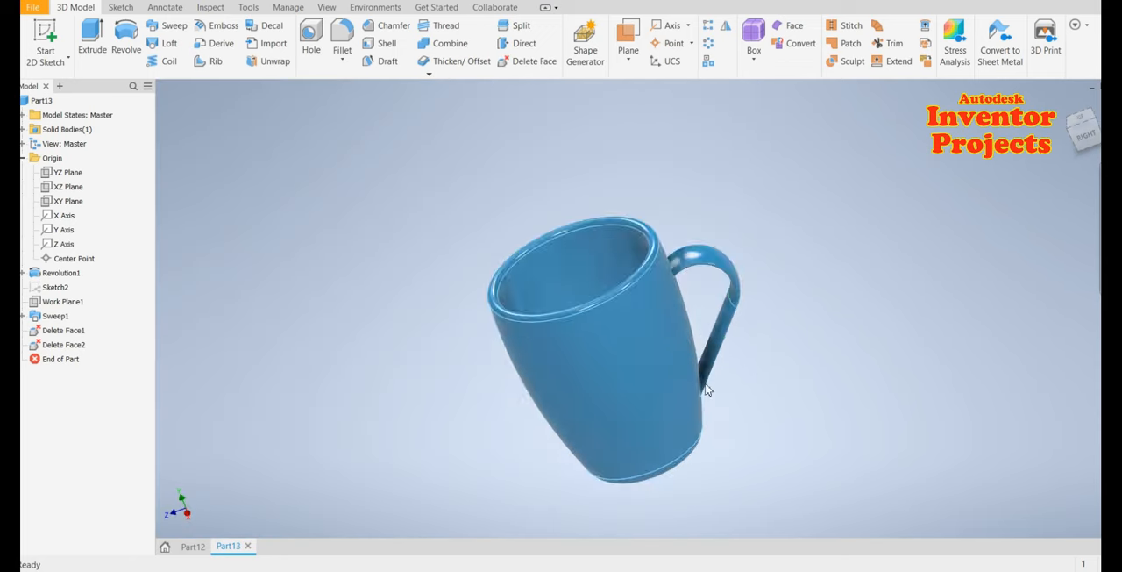
scroll(690, 316, "up", 5)
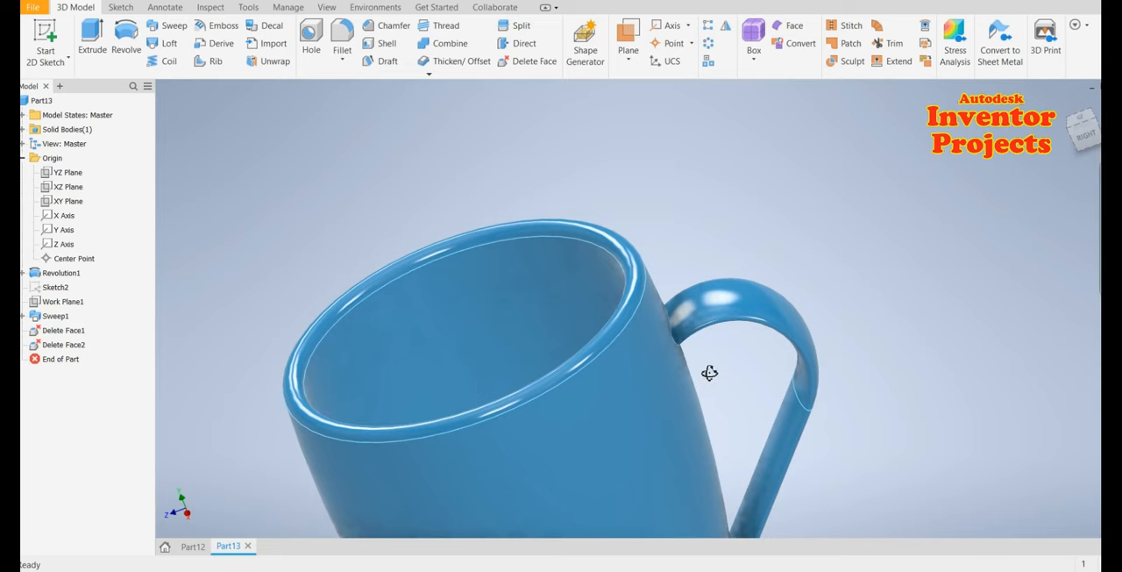
middle_click_drag(709, 373, 662, 322, "shift")
scroll(721, 401, "up", 5)
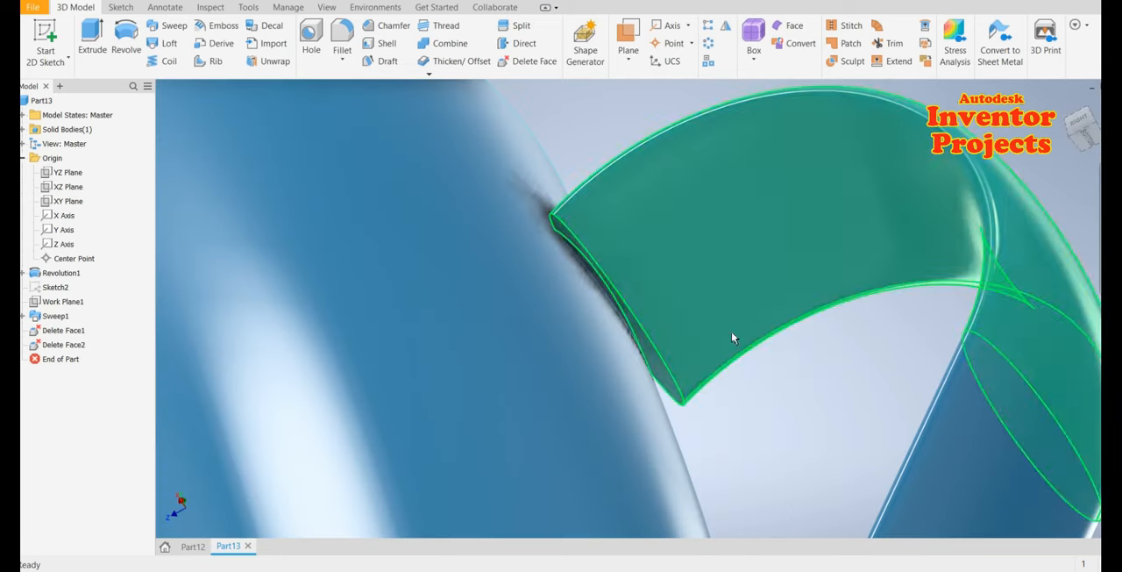
left_click(661, 377)
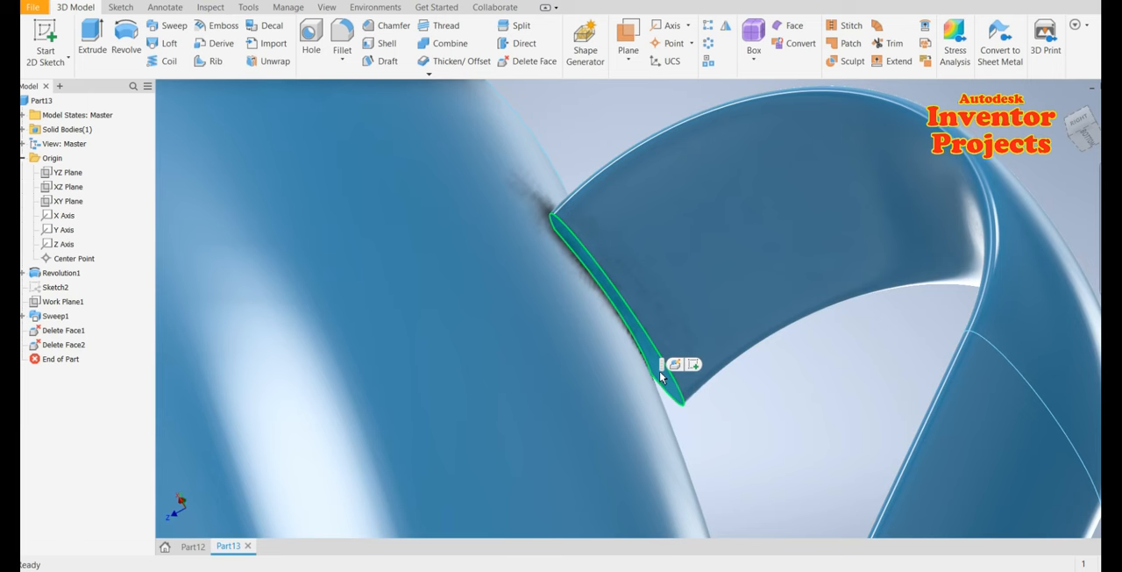
left_click(532, 62)
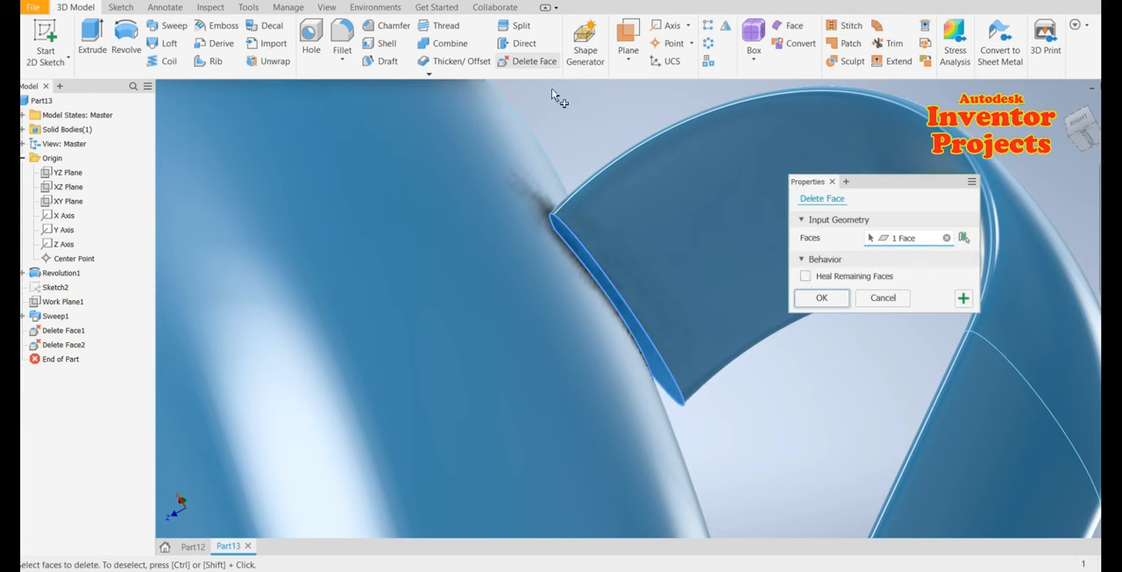
left_click(814, 277)
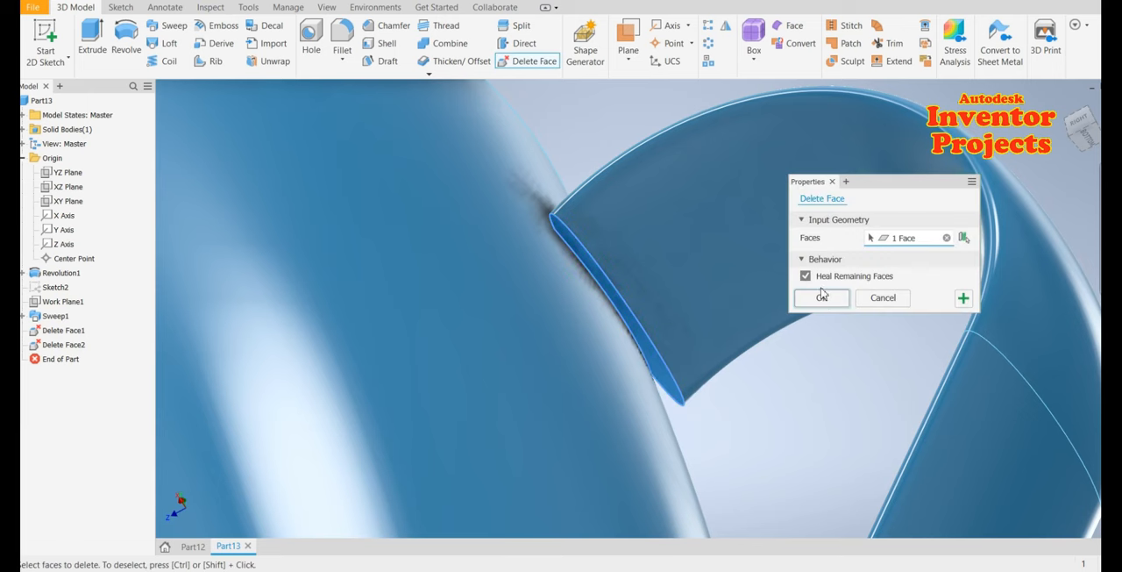
left_click(821, 295)
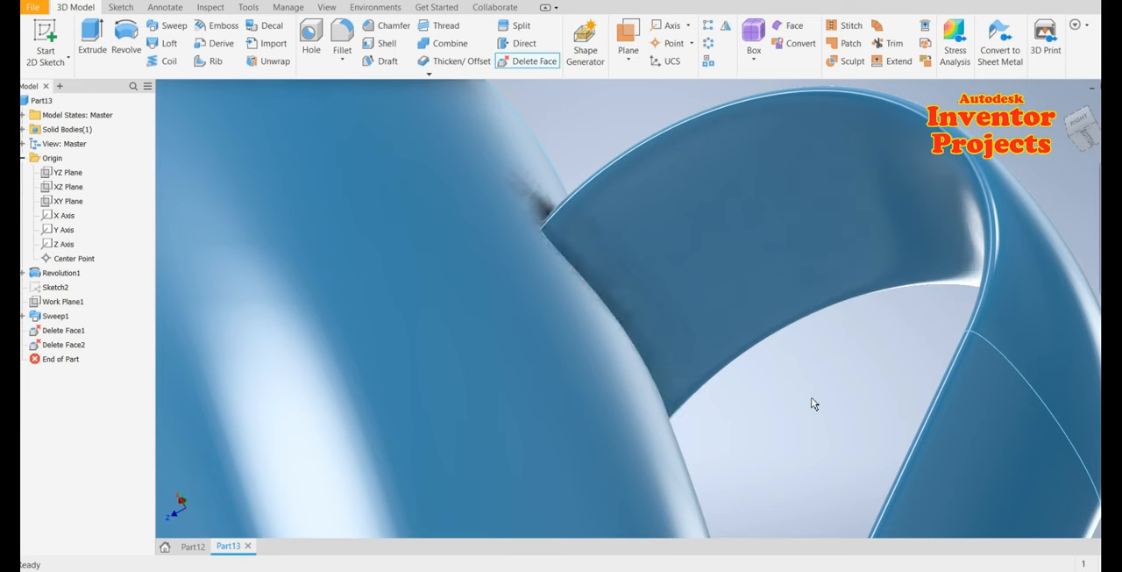
Fillet both edges where the handle joins the cup with a 2 mm radius
scroll(727, 342, "down", 5)
scroll(745, 373, "down", 3)
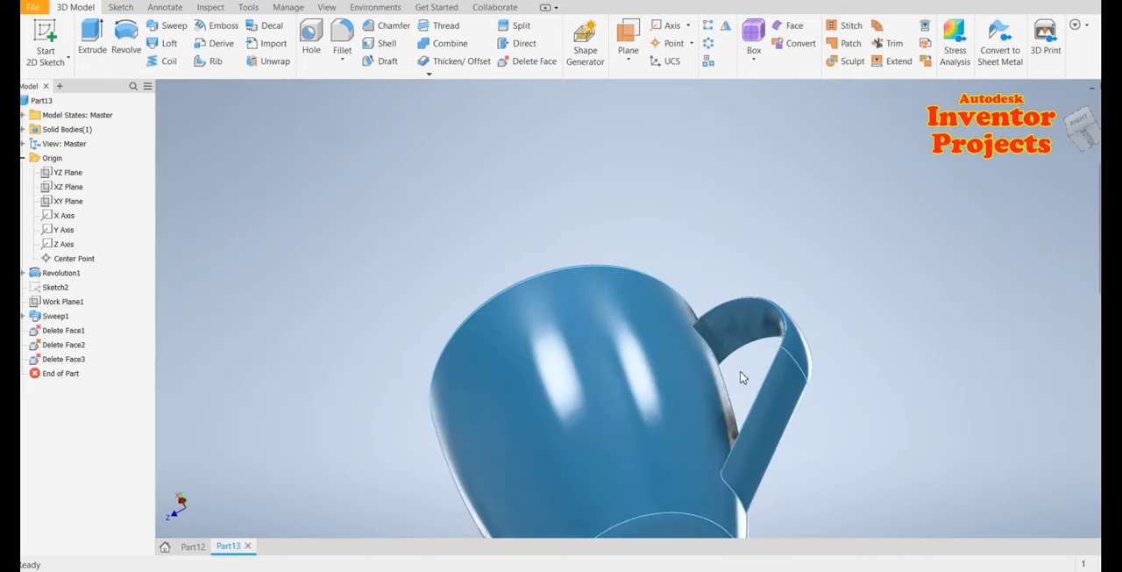
mouse_move(739, 375)
middle_mouse_down("shift")
mouse_move(781, 426)
mouse_move(822, 422)
mouse_move(857, 460)
mouse_move(732, 386)
middle_mouse_up("shift")
middle_click_drag(756, 479, 670, 444, "shift")
scroll(644, 401, "up", 5)
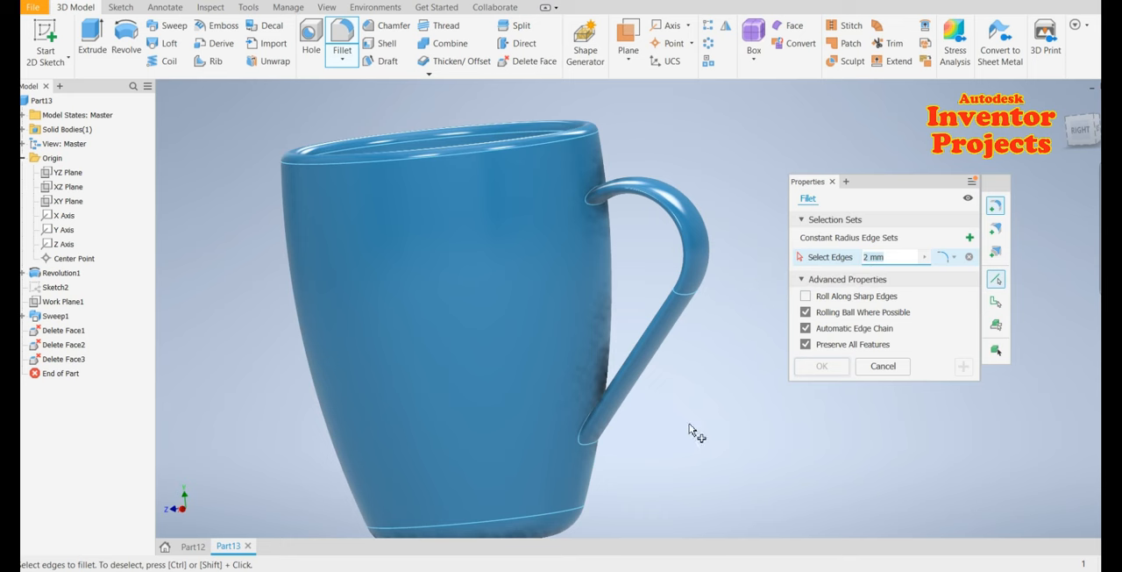
left_click(596, 446)
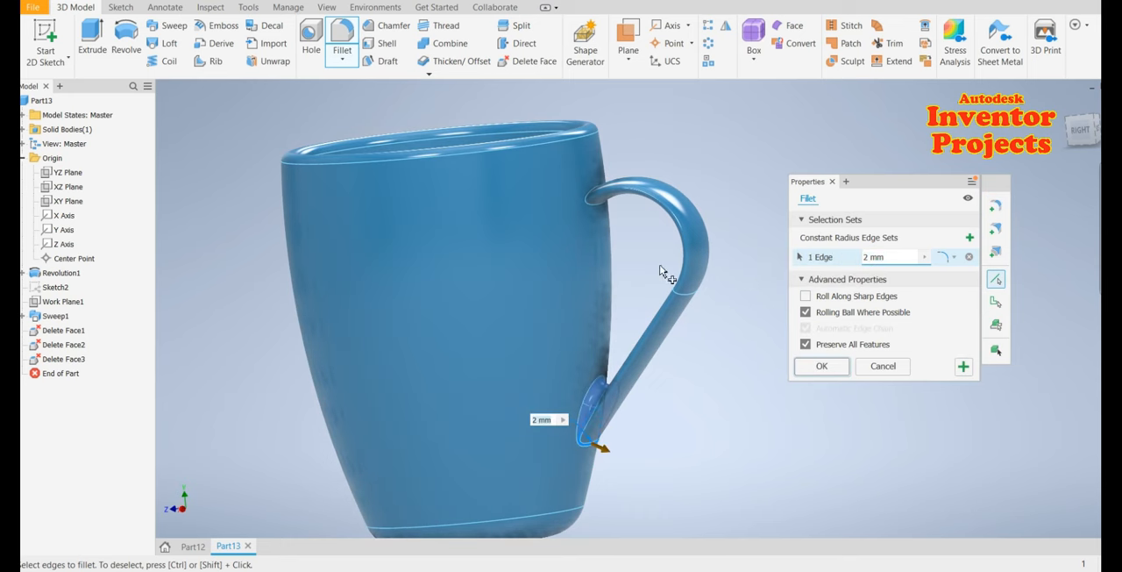
left_click(596, 207)
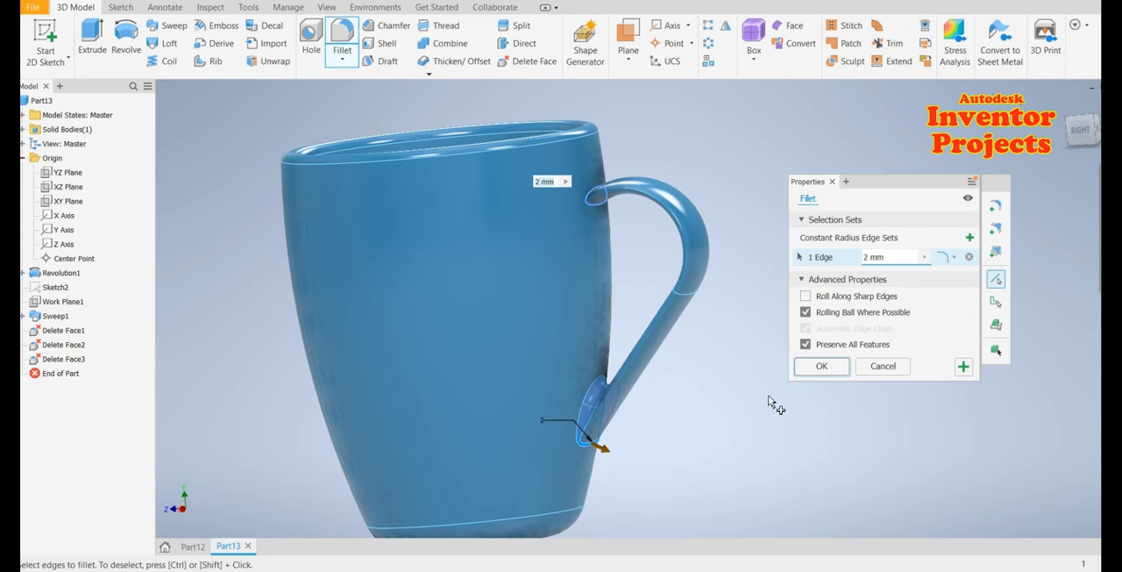
left_click(822, 366)
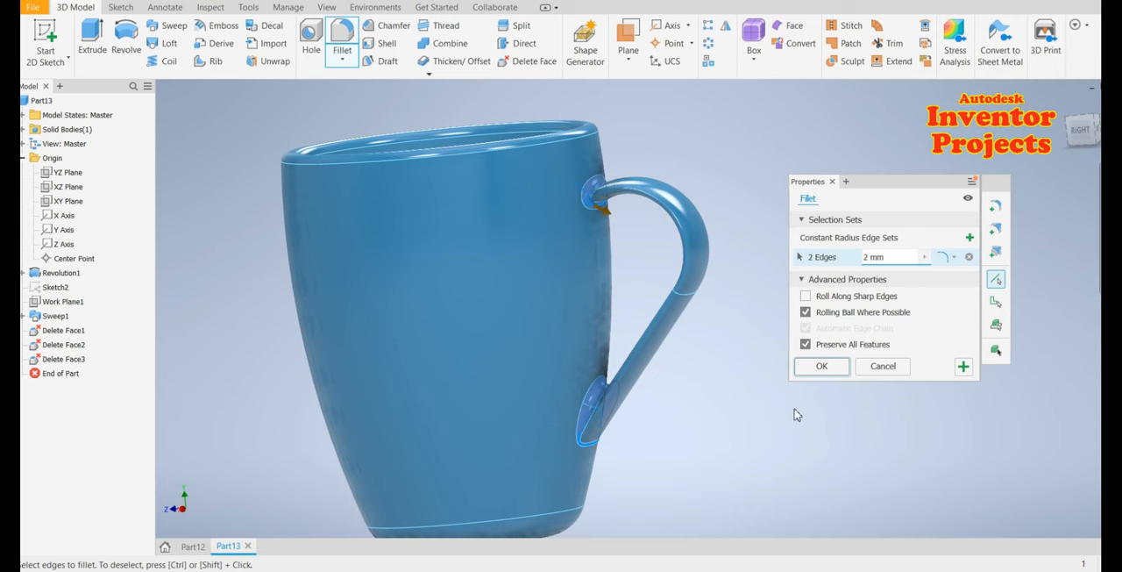
Examine the filleted handle junctions from several angles
scroll(651, 426, "up", 4)
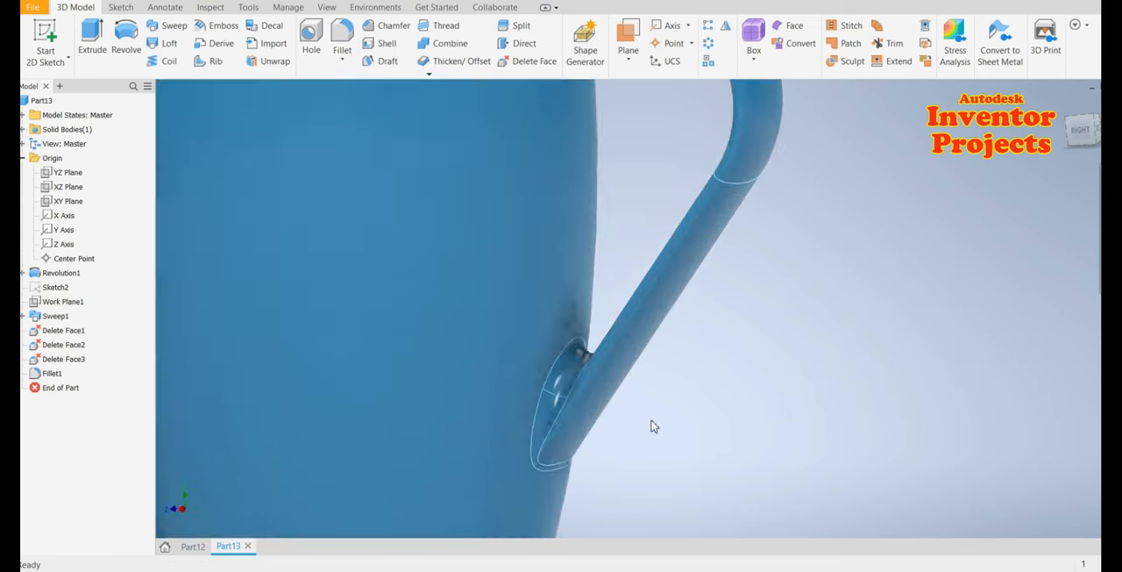
scroll(714, 377, "down", 3)
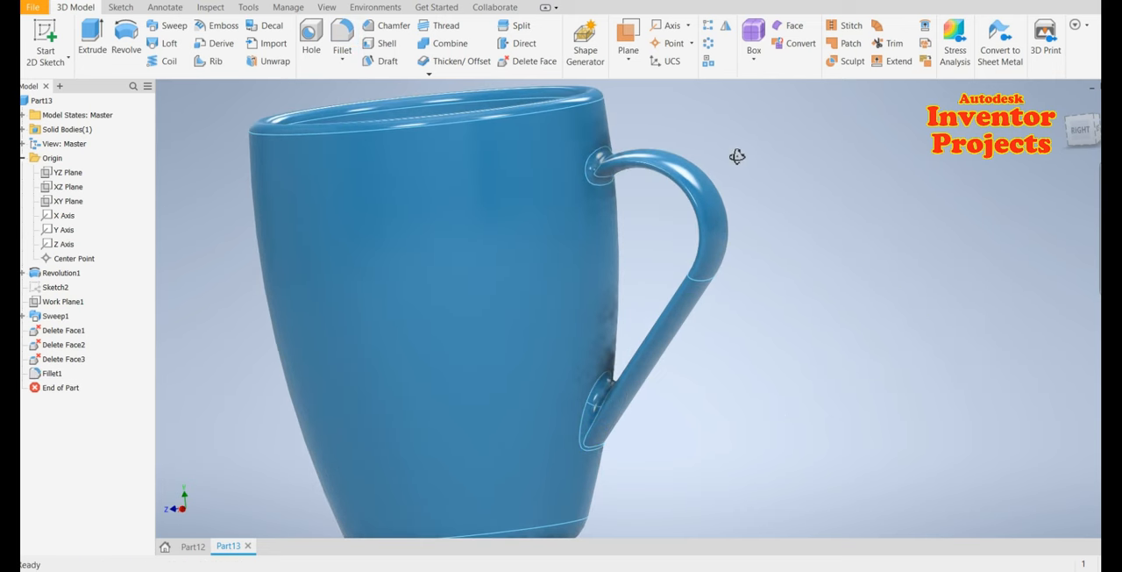
middle_click_drag(736, 155, 699, 177, "shift")
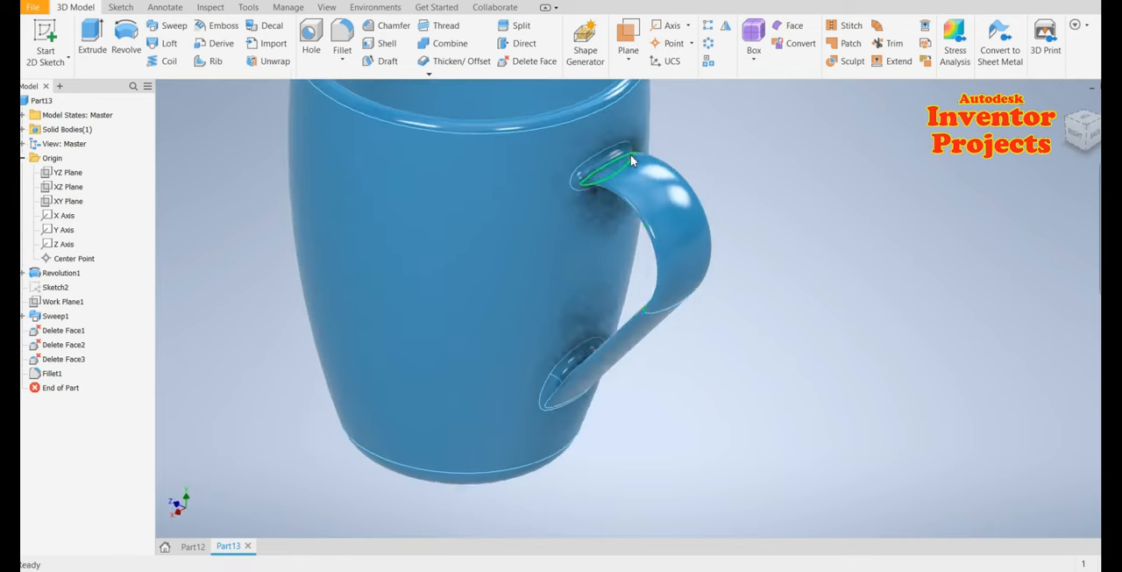
scroll(631, 157, "up", 4)
middle_click_drag(767, 166, 812, 167, "shift")
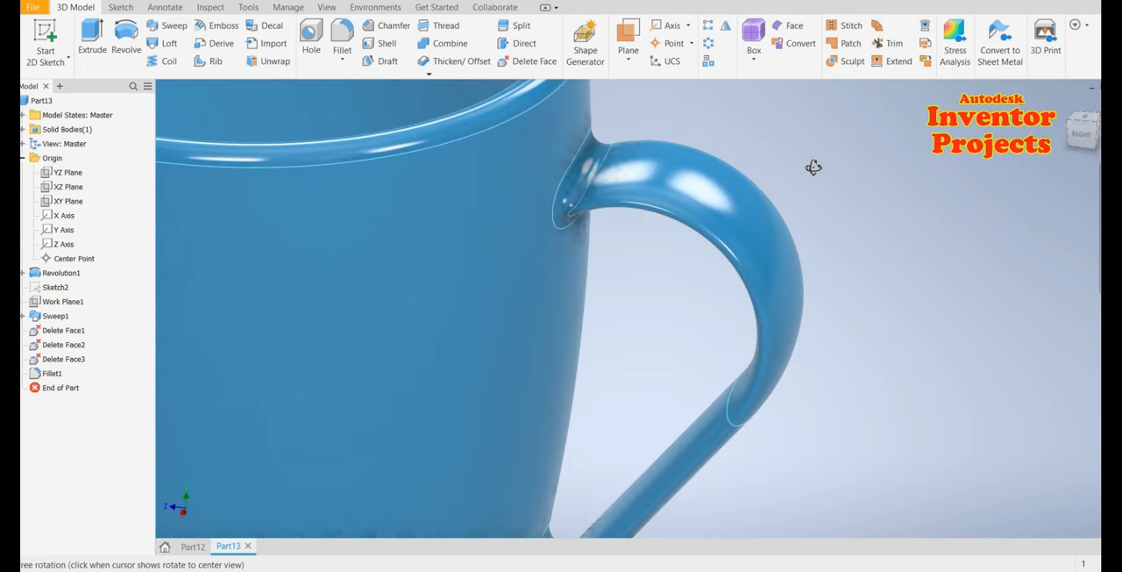
Create a work plane offset about 43.5 mm from the YZ plane, toward the front of the cup
left_click(1067, 105)
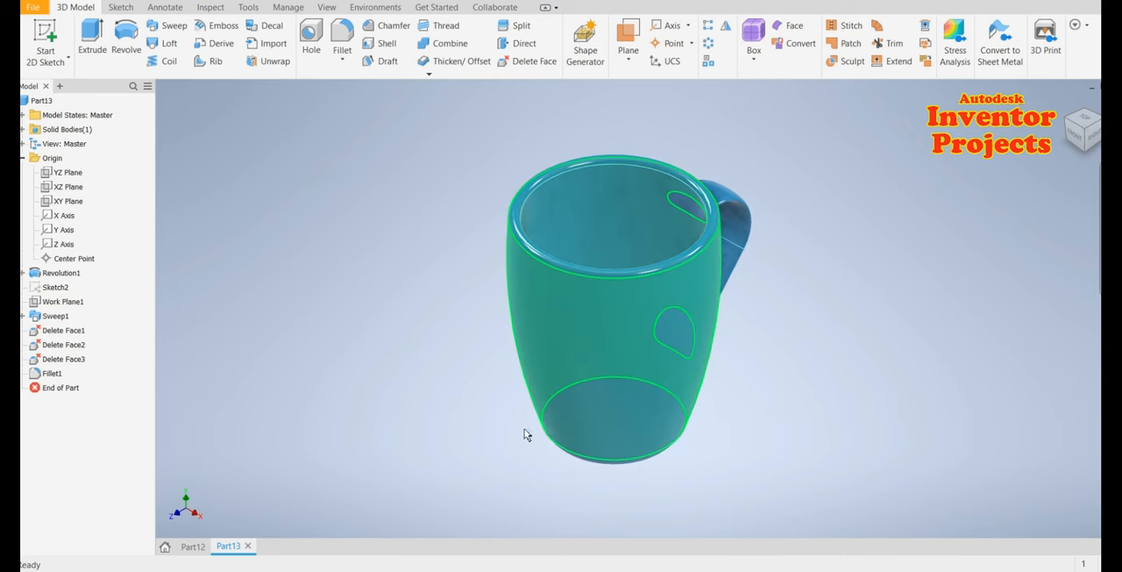
middle_click_drag(565, 432, 704, 446, "shift")
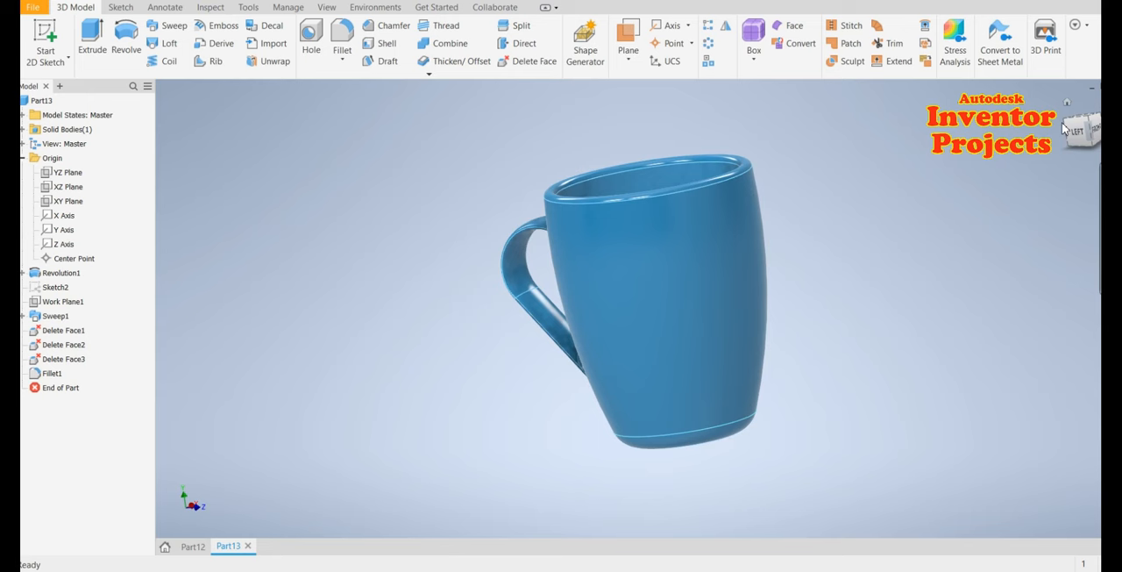
left_click(1067, 103)
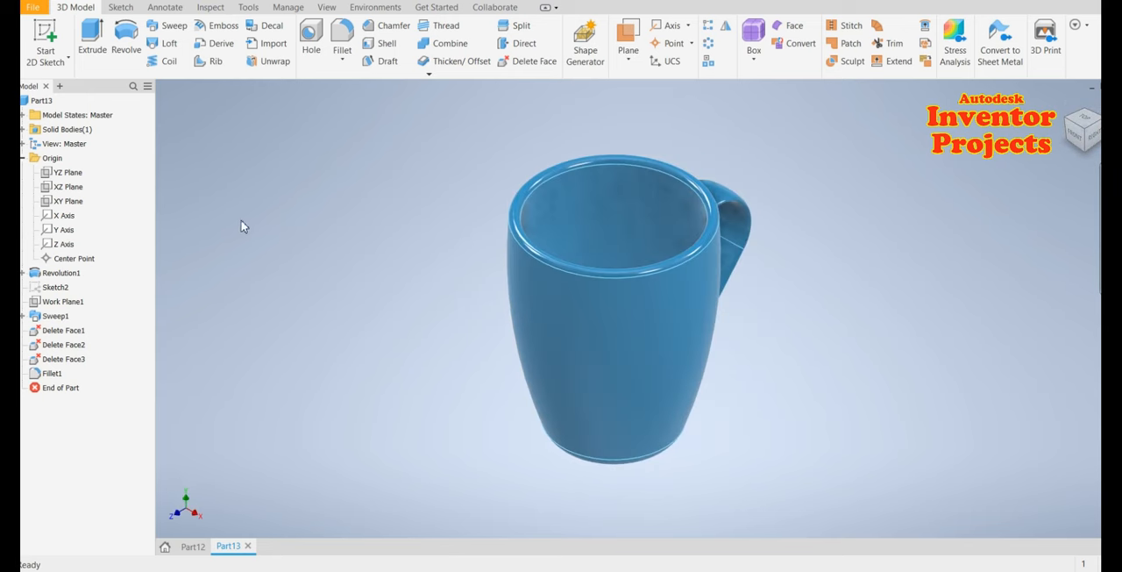
left_click(68, 175)
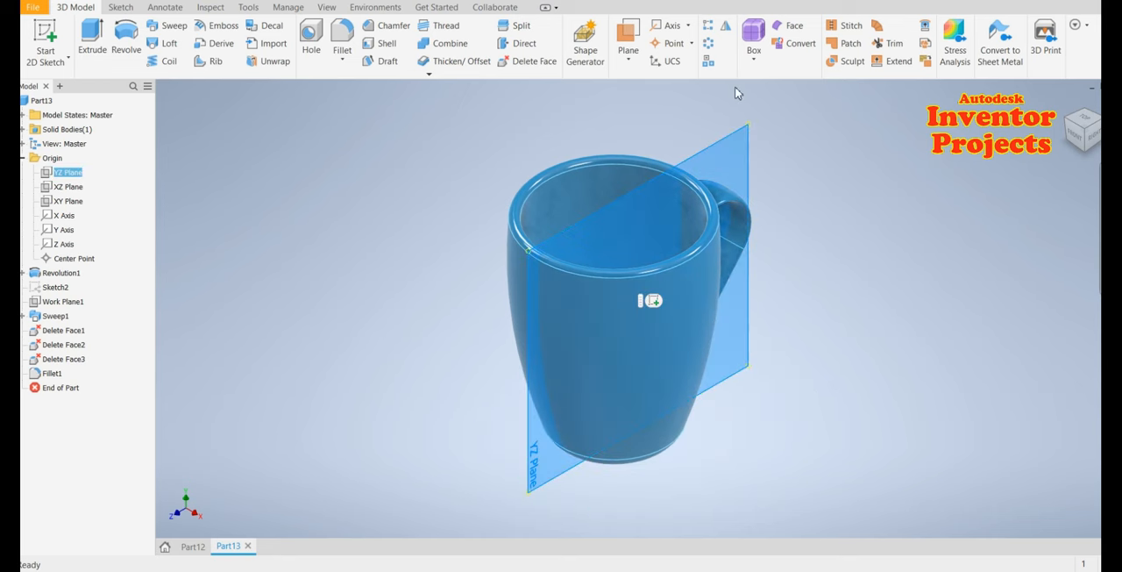
left_click(628, 58)
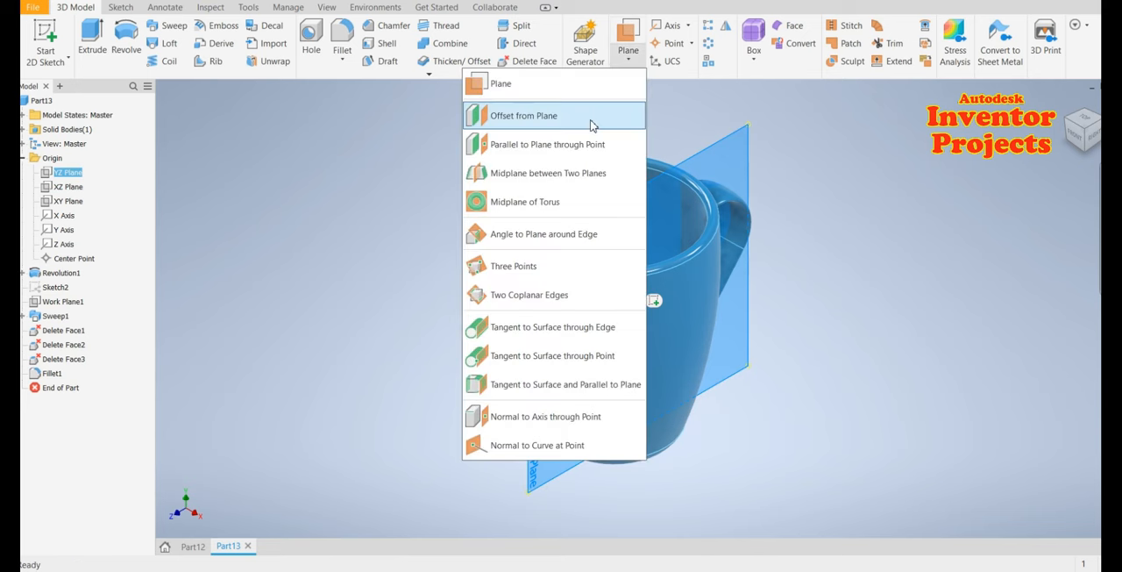
left_click(590, 118)
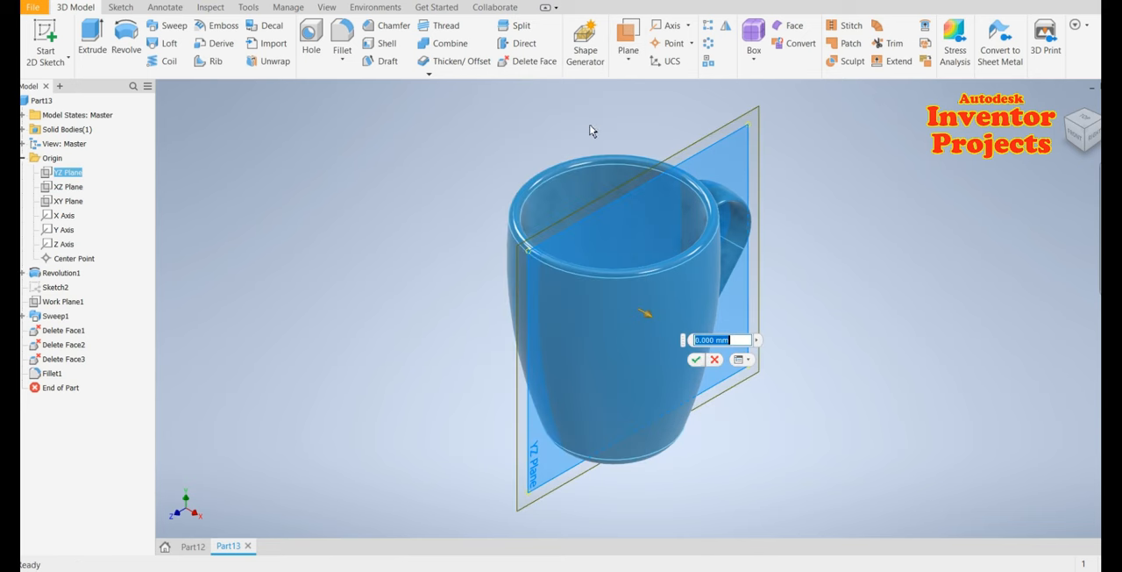
left_click_drag(650, 316, 726, 360)
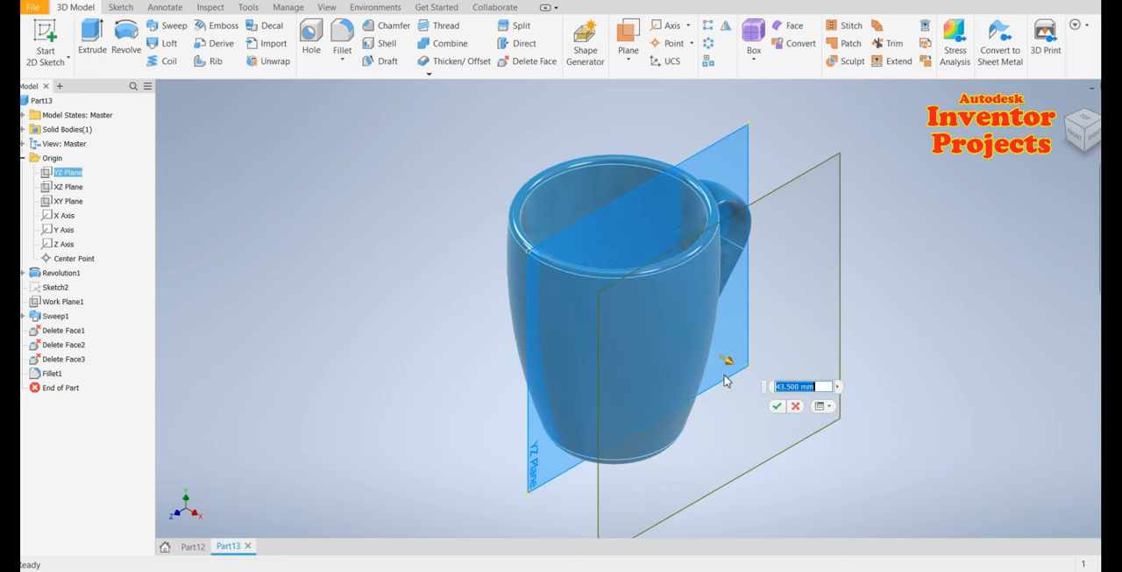
left_click(777, 406)
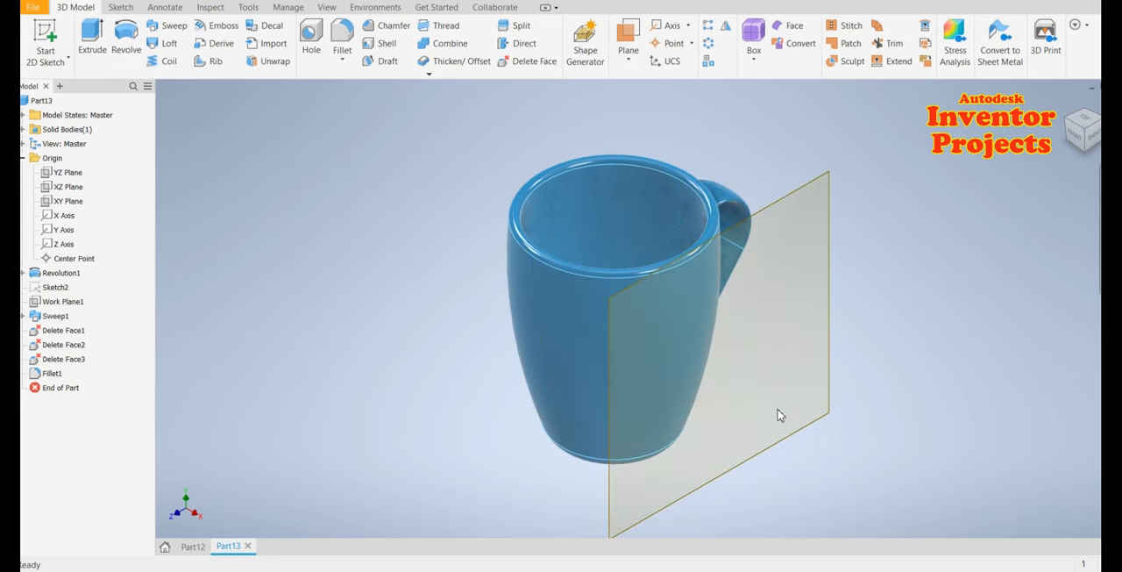
Start a new 2D sketch on the offset work plane
middle_click_drag(846, 457, 822, 427, "shift")
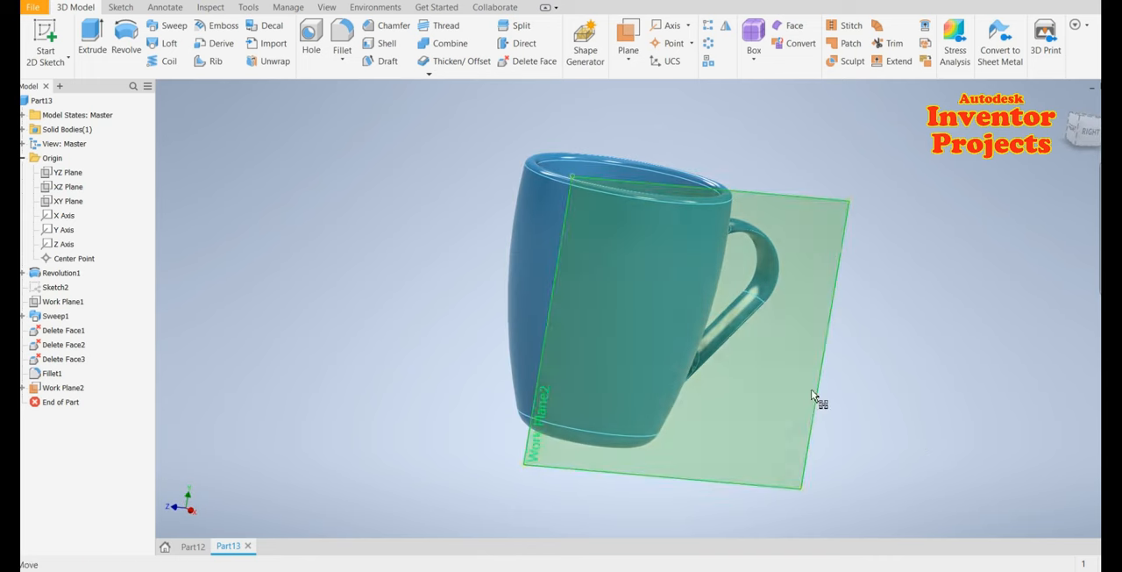
left_click(800, 475)
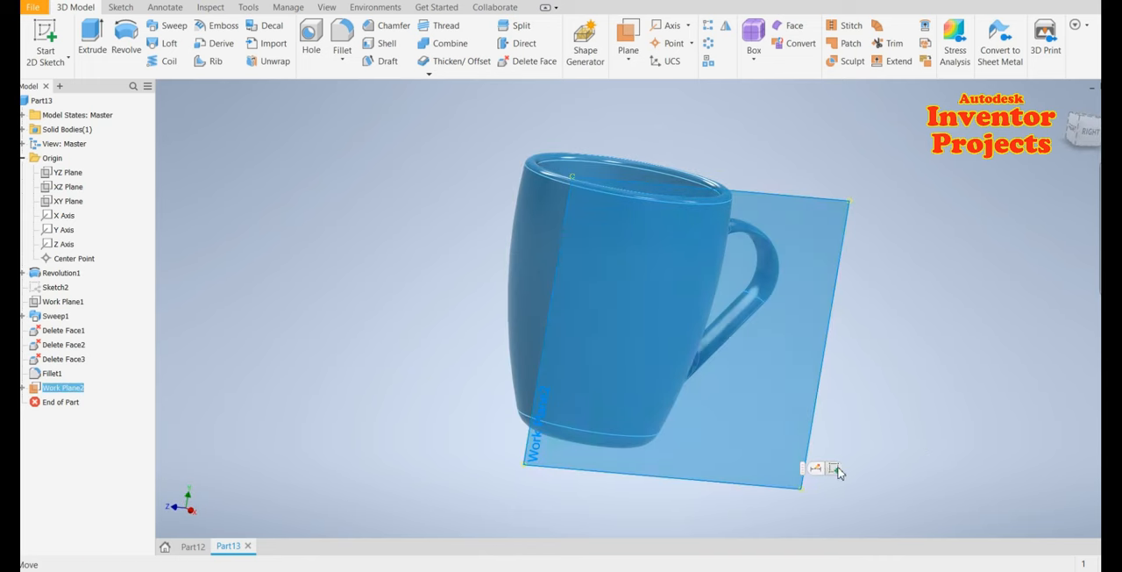
key("s")
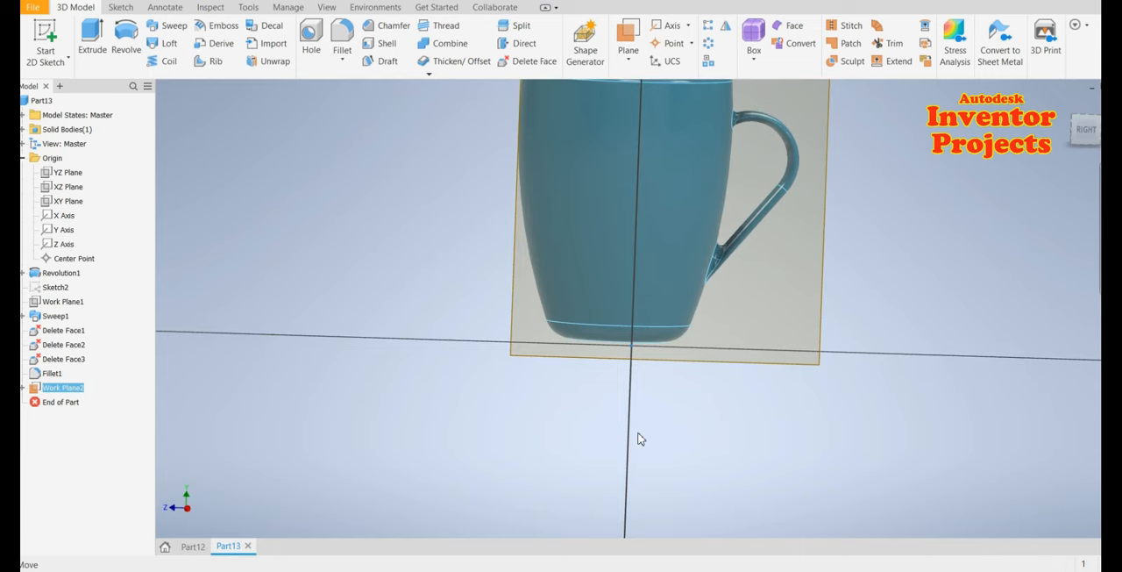
scroll(781, 141, "up", 3)
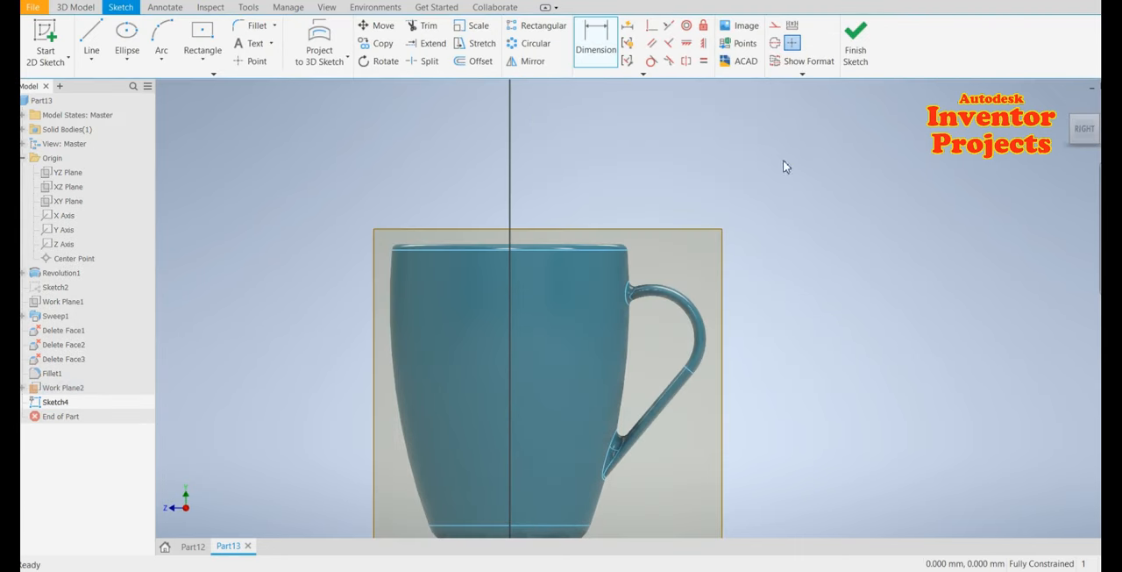
middle_click_drag(808, 300, 815, 296)
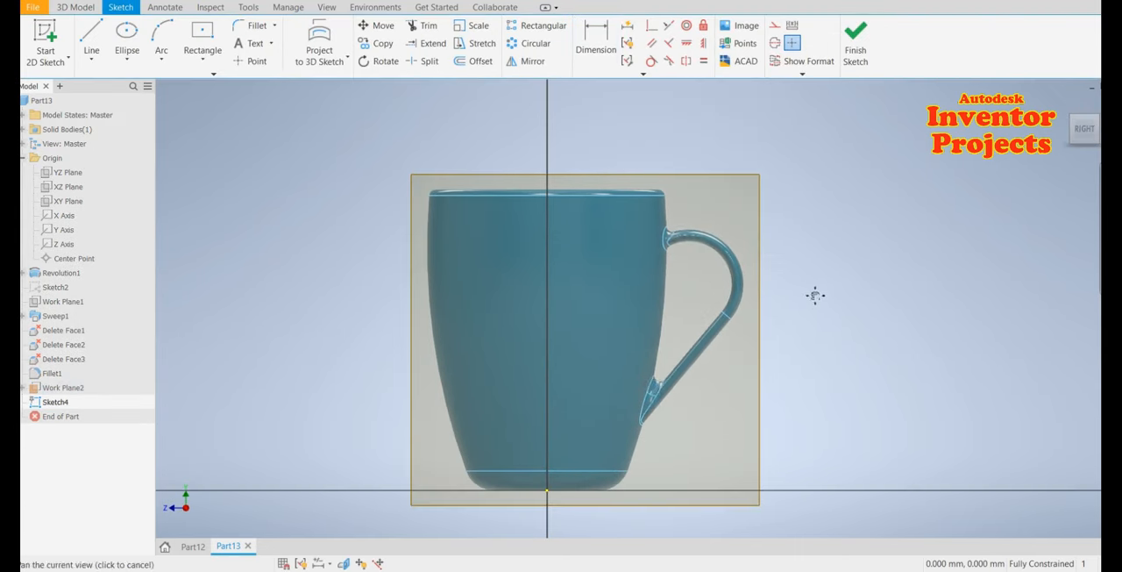
Add a text box on the cup, paste the text 'Autodesk Inventor Projects Youtube Channel', set its size to 6.10 mm, and finish the sketch
left_click(250, 44)
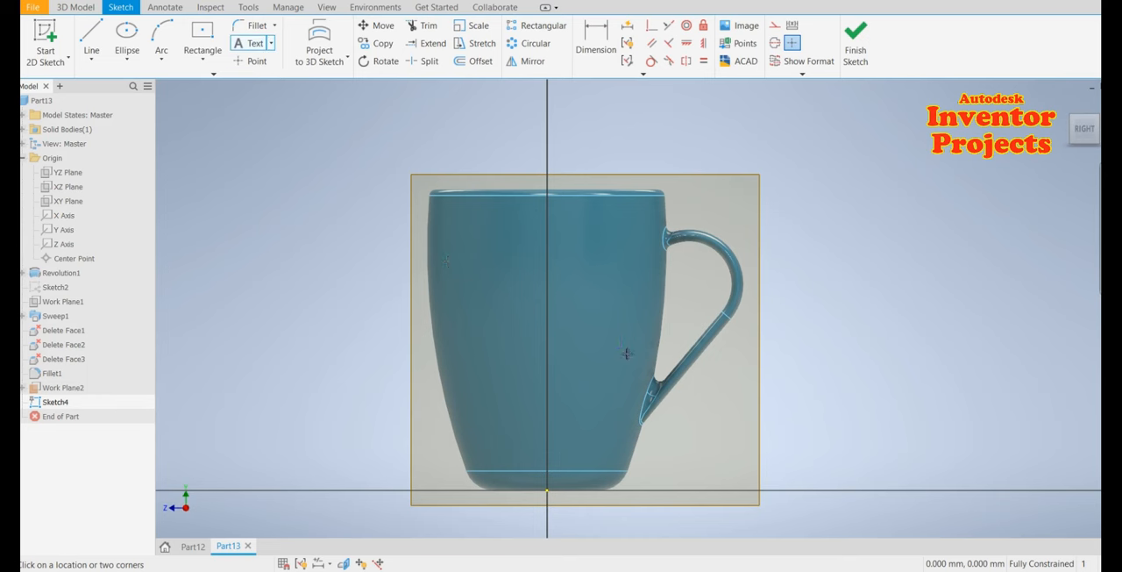
left_click(442, 261)
left_click(643, 378)
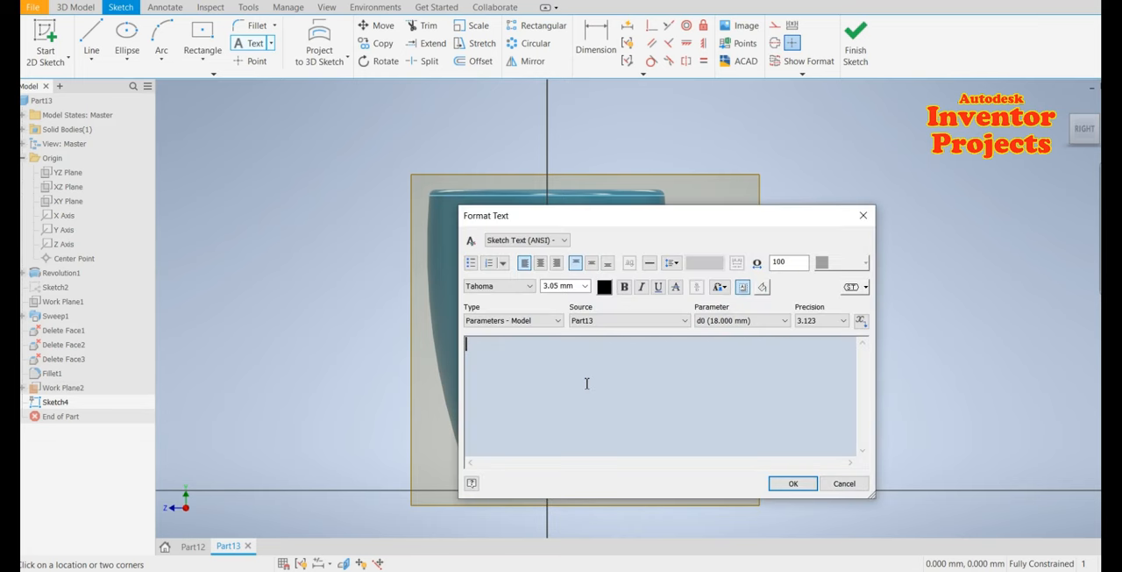
type("Youtube Channel")
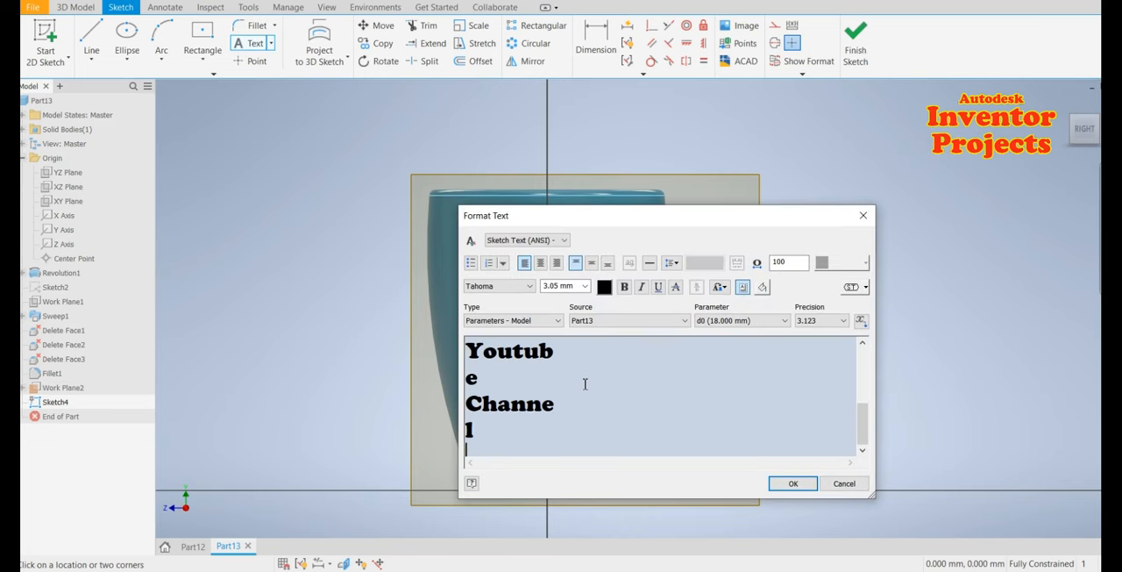
key("ctrl+a")
left_click(585, 287)
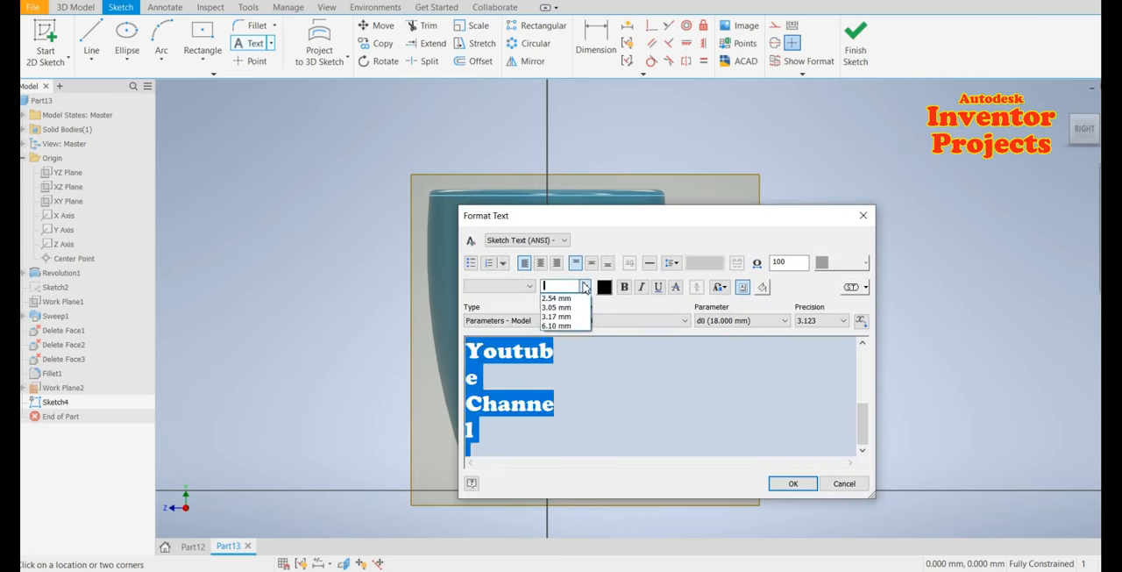
left_click(561, 325)
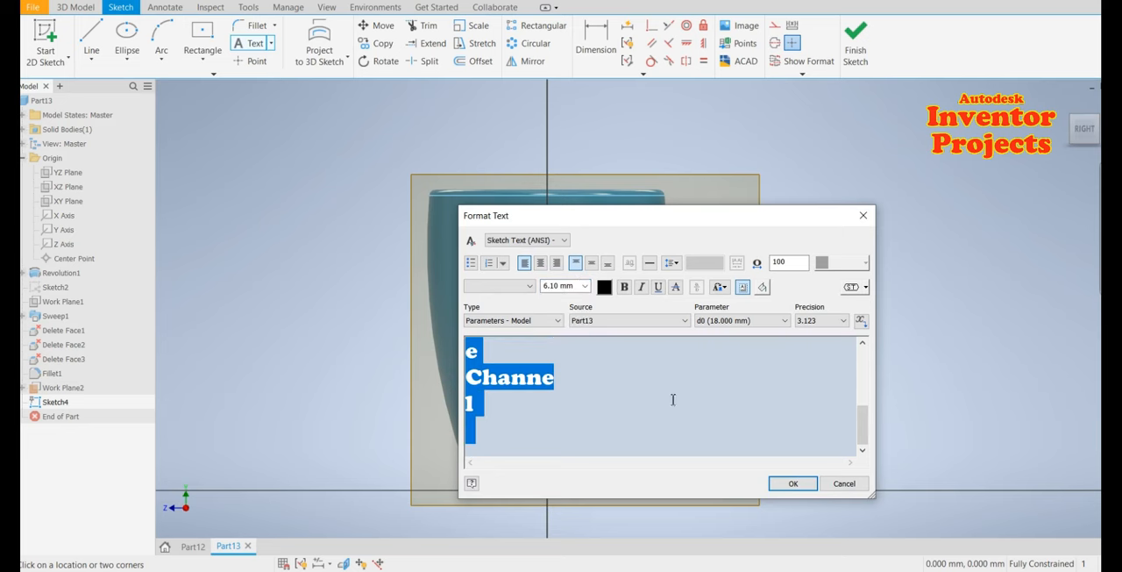
left_click(788, 483)
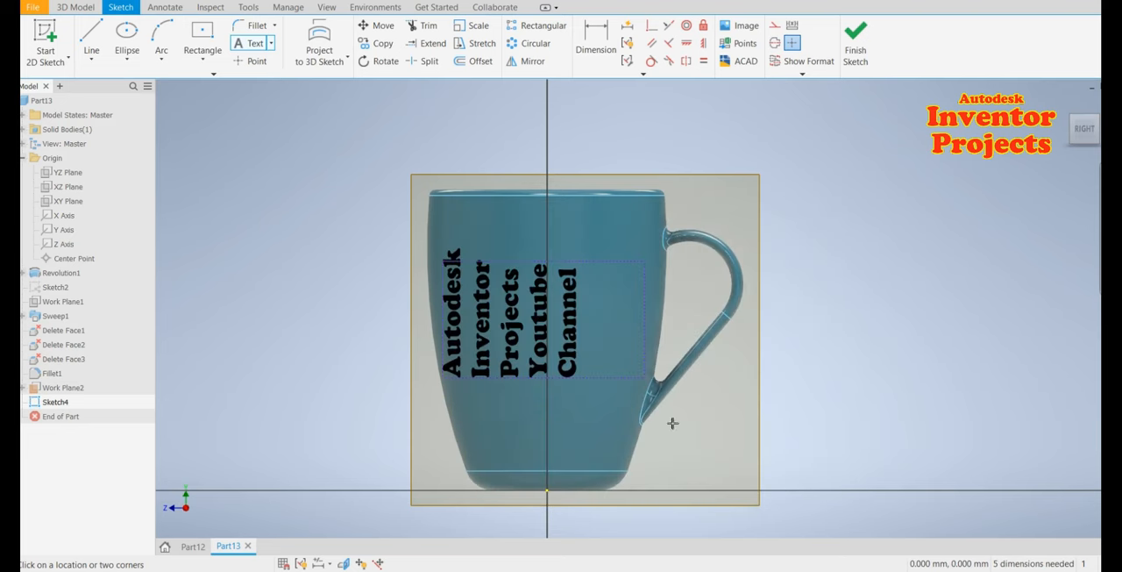
left_click(867, 61)
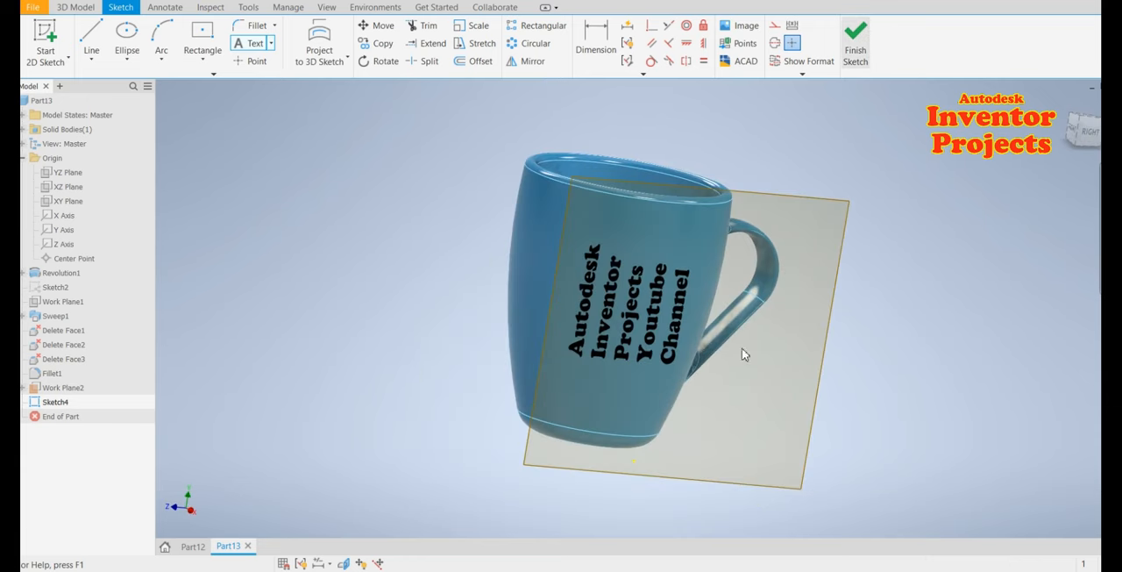
Reopen the text sketch and rotate the text 270 degrees about a point near its centre
left_click(664, 351)
left_click(664, 349)
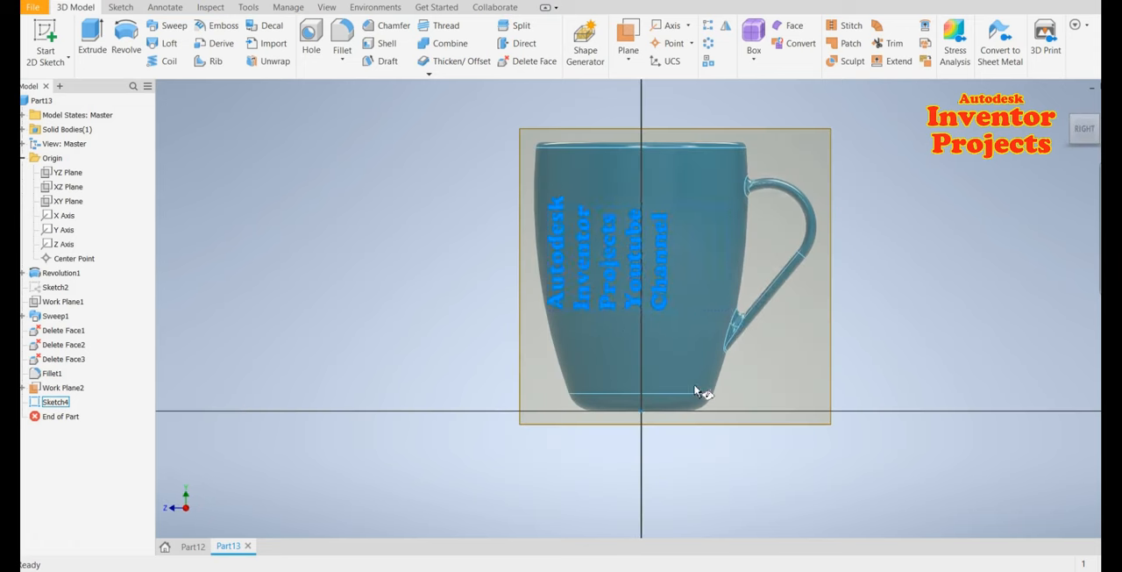
left_click(418, 239)
left_click(386, 61)
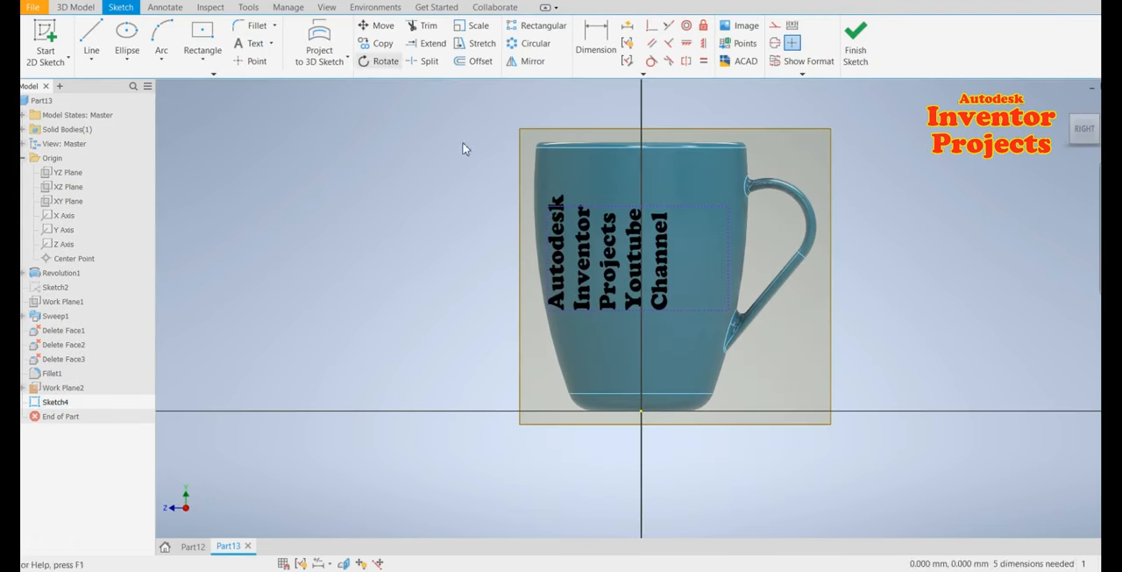
left_click(655, 294)
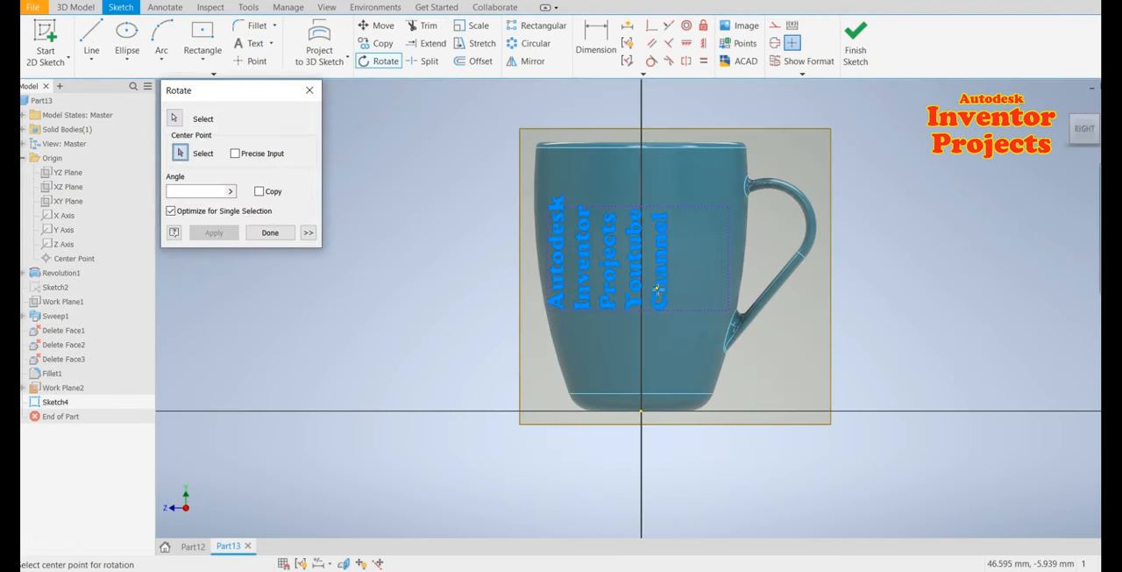
left_click(629, 265)
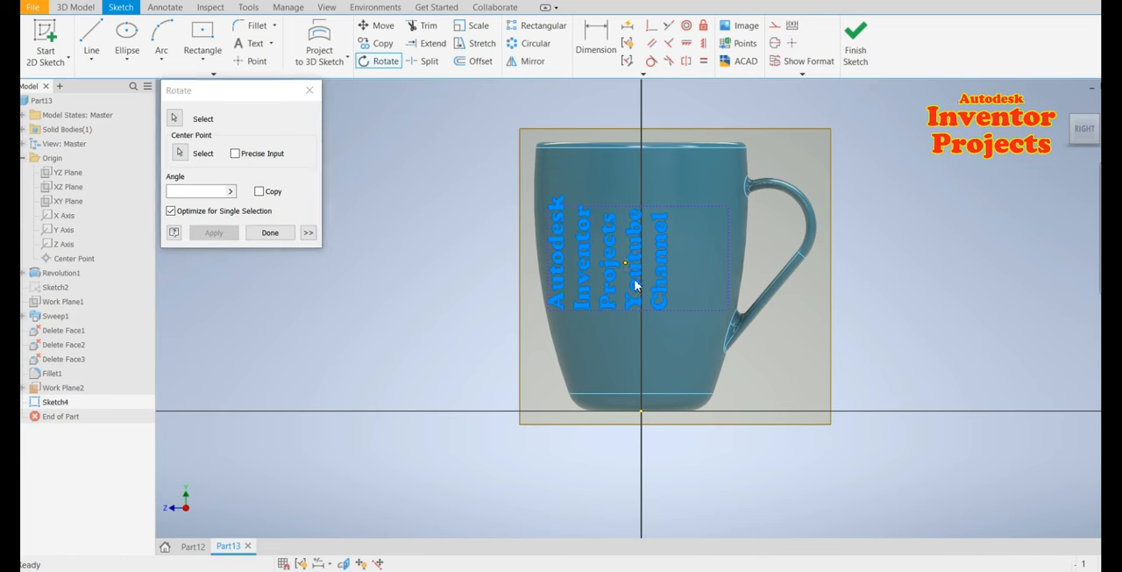
type("2")
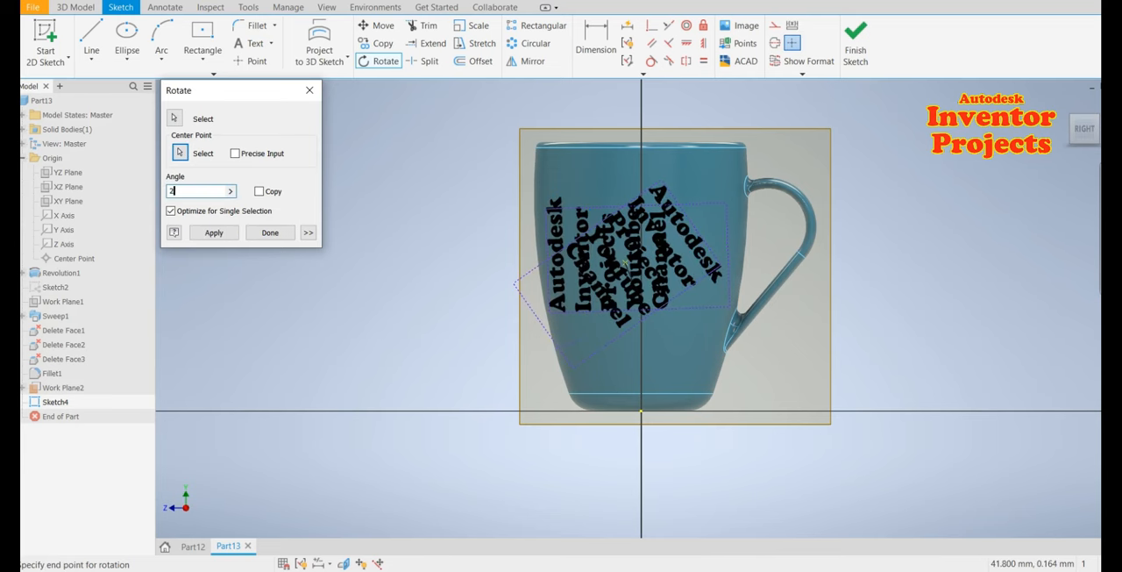
type("70")
key("Return")
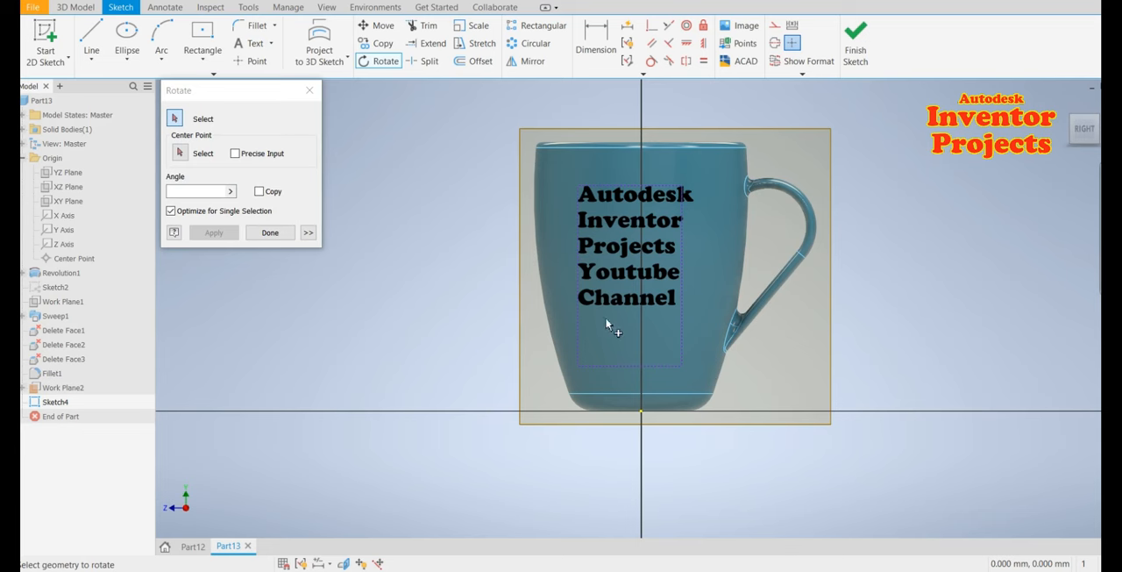
left_click(270, 232)
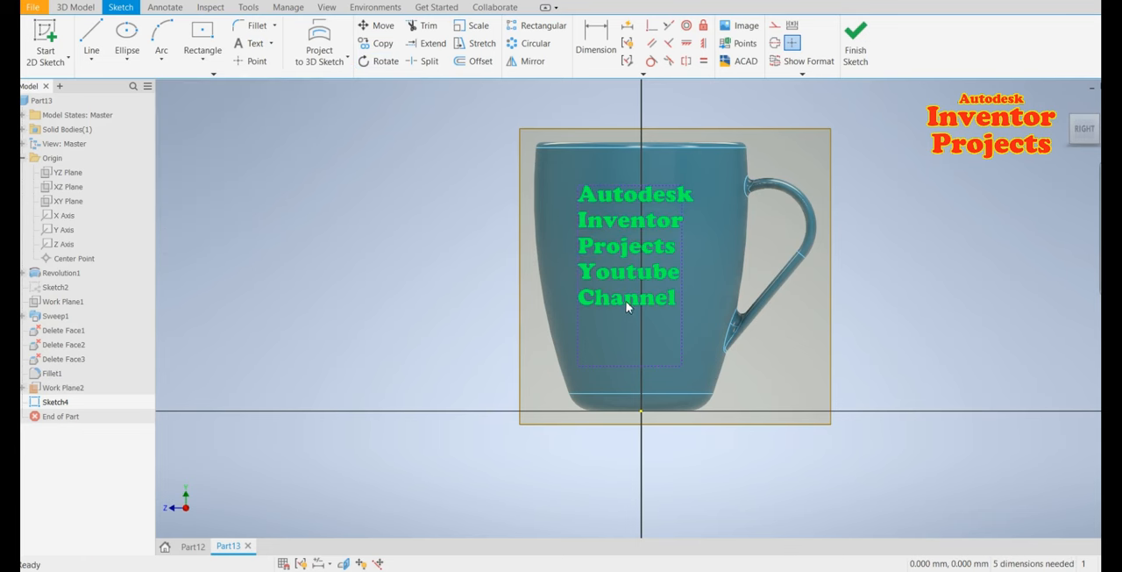
Edit the text and centre-align all its lines
double_click(632, 358)
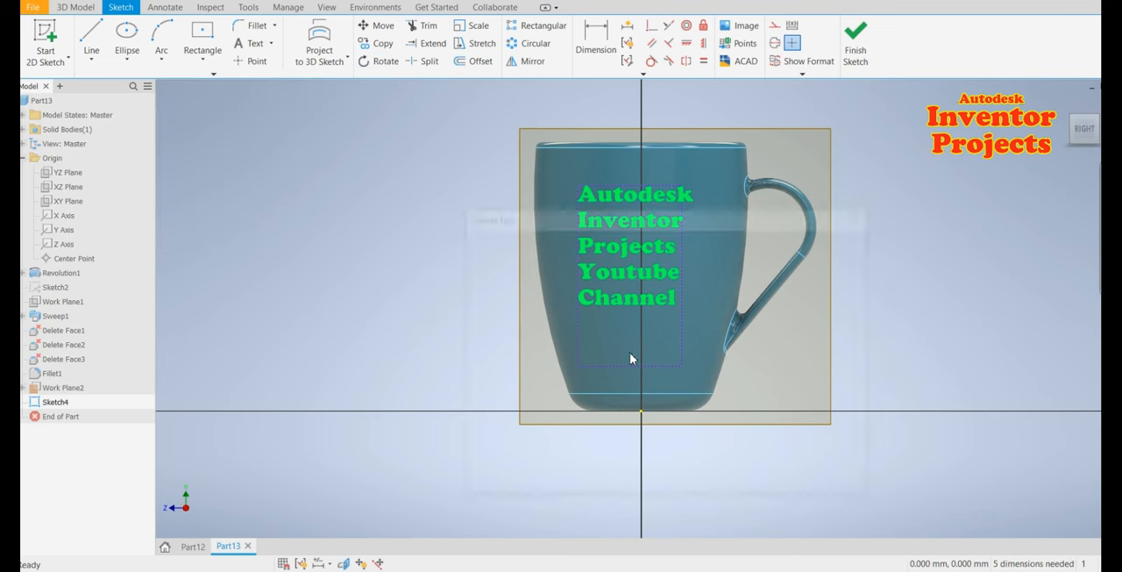
key("ctrl+a")
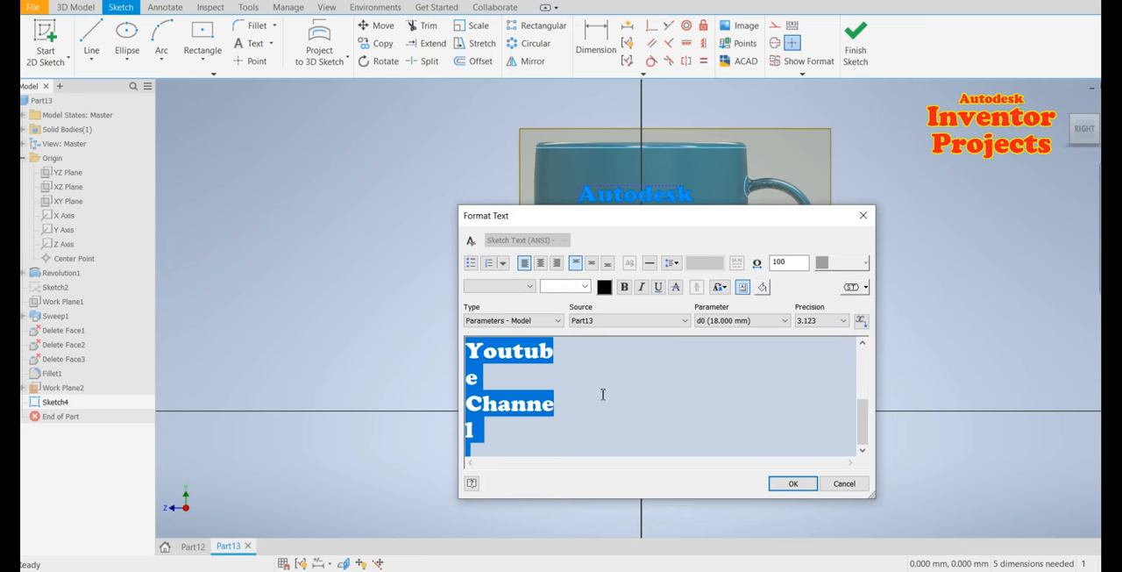
left_click(592, 263)
left_click(540, 263)
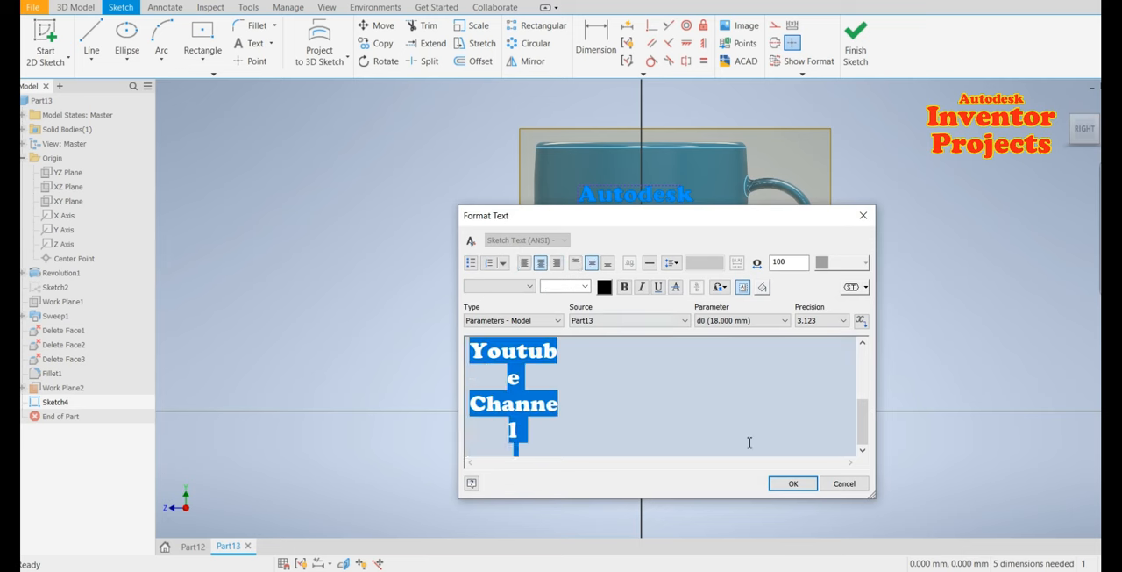
left_click(793, 483)
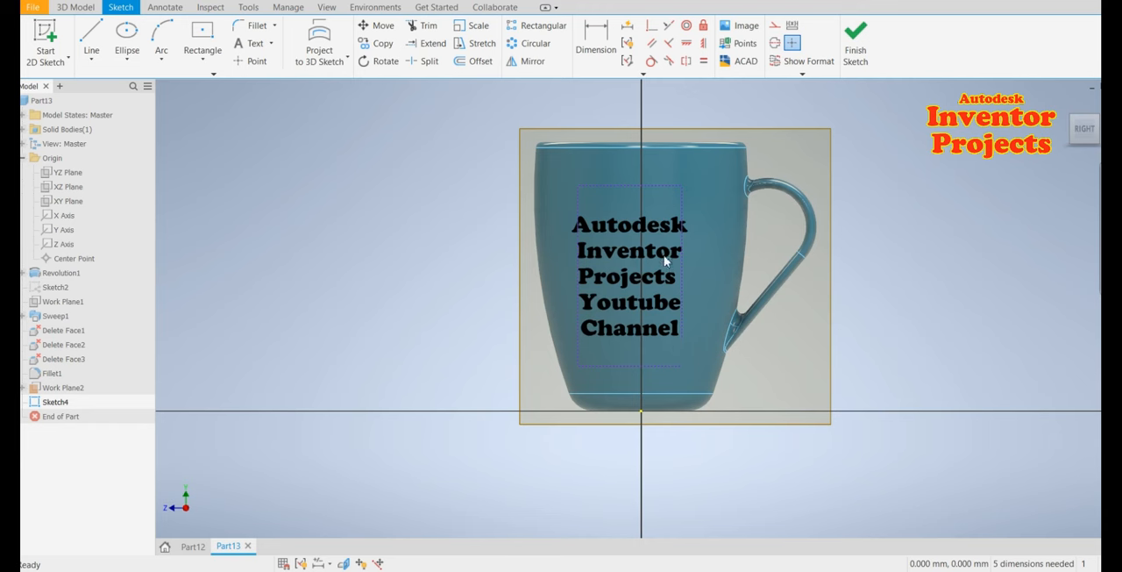
Move the text box and stretch its top edge up toward the cup's rim, then finish the sketch
left_click_drag(686, 251, 713, 261)
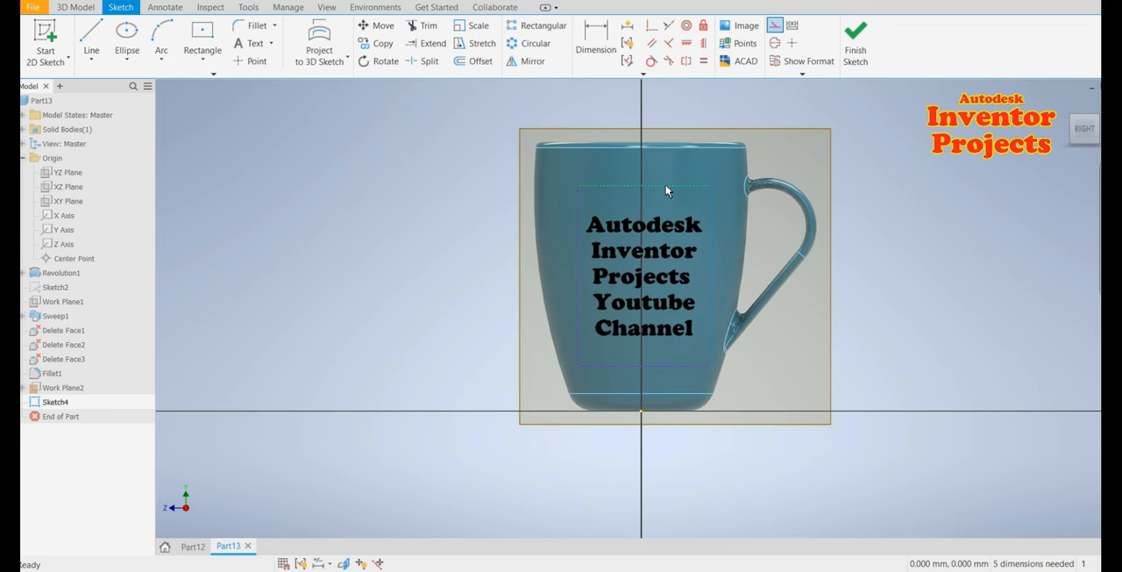
left_click_drag(667, 186, 664, 150)
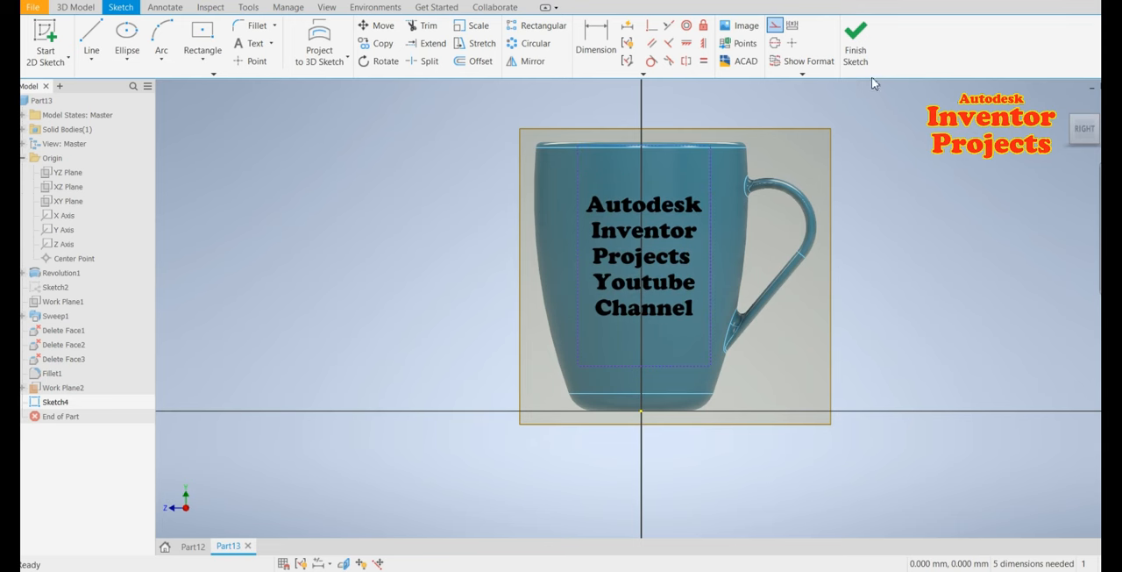
left_click(856, 48)
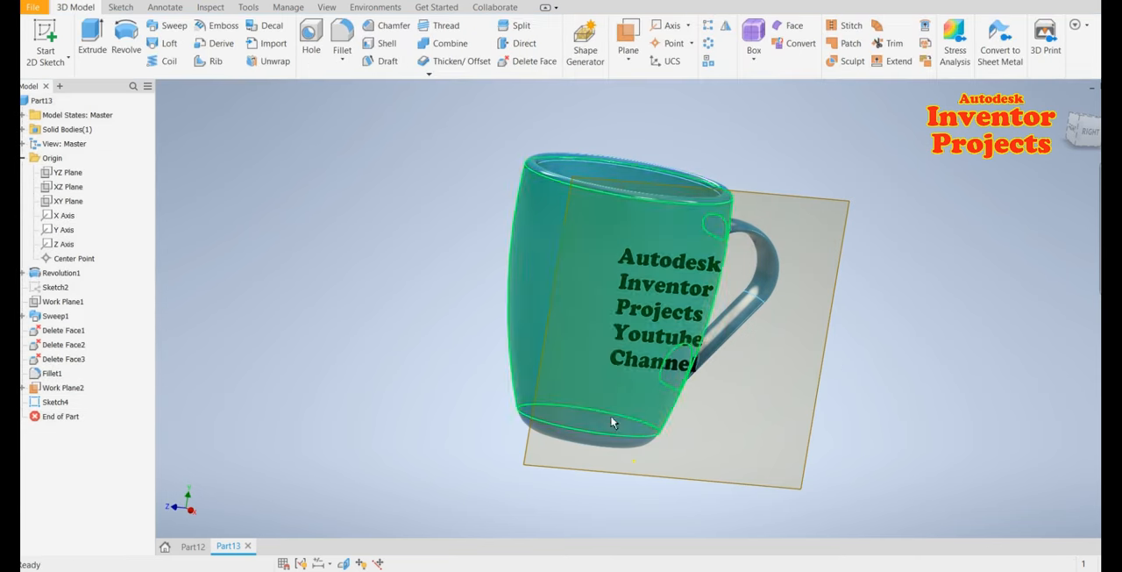
Emboss the text profile 1 mm on the cup with a Smooth - Ivory top face appearance
left_click(219, 25)
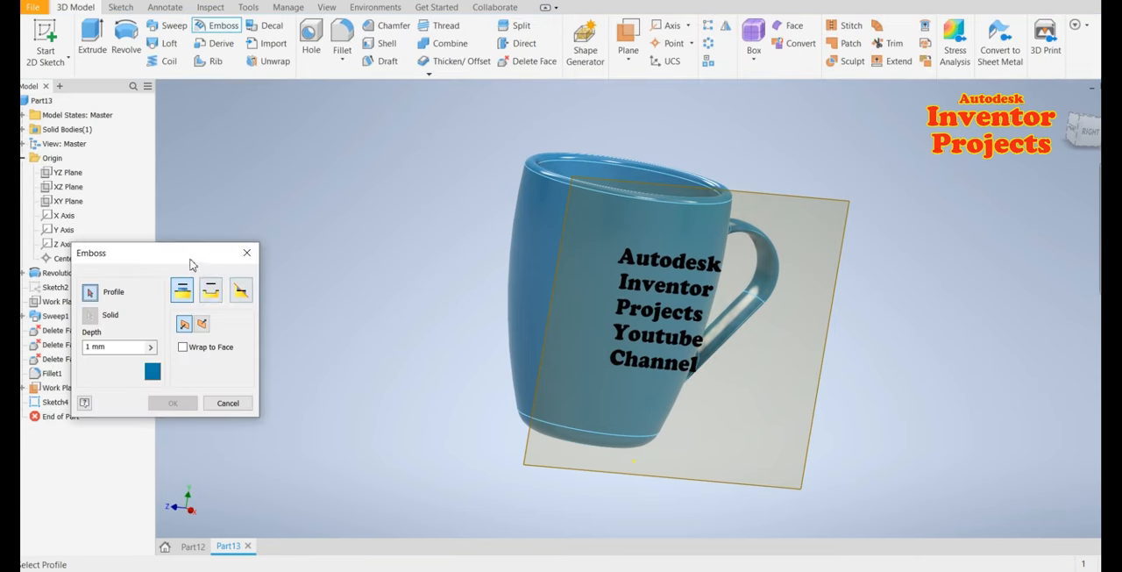
left_click_drag(191, 260, 313, 254)
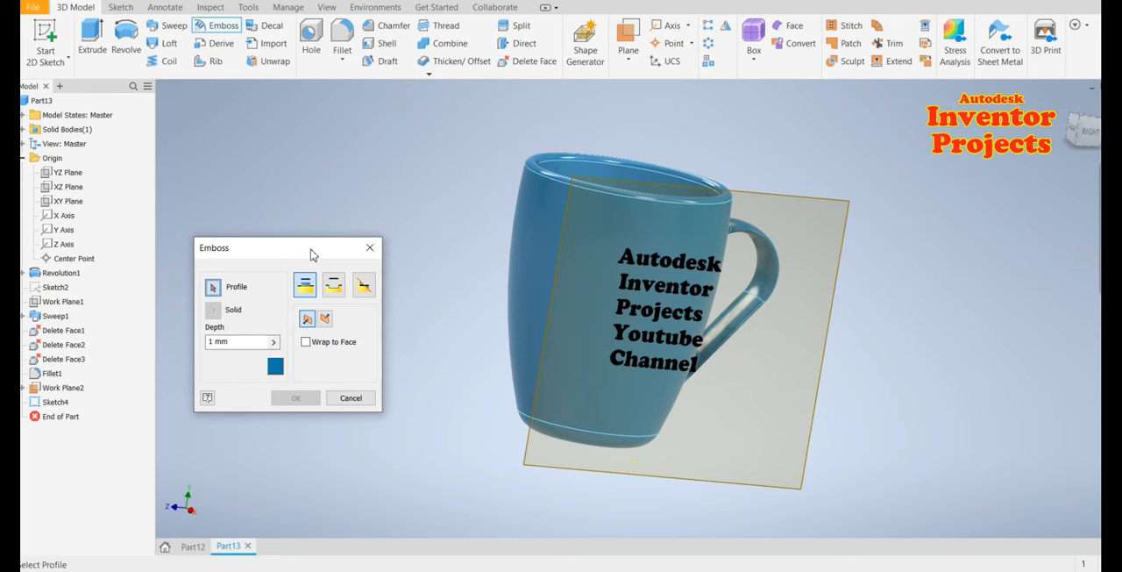
left_click(657, 365)
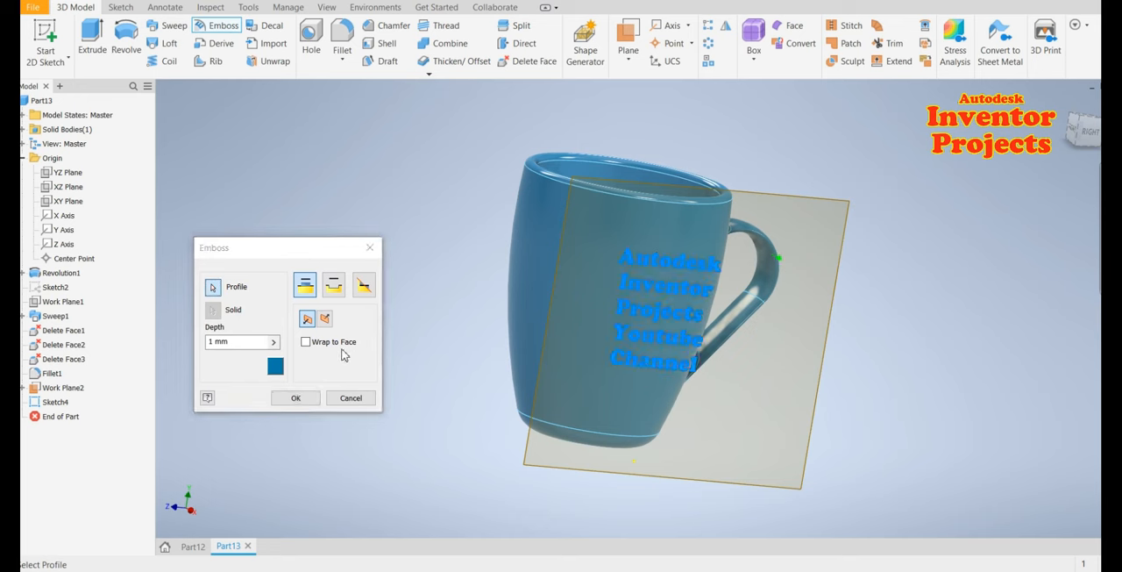
left_click(324, 318)
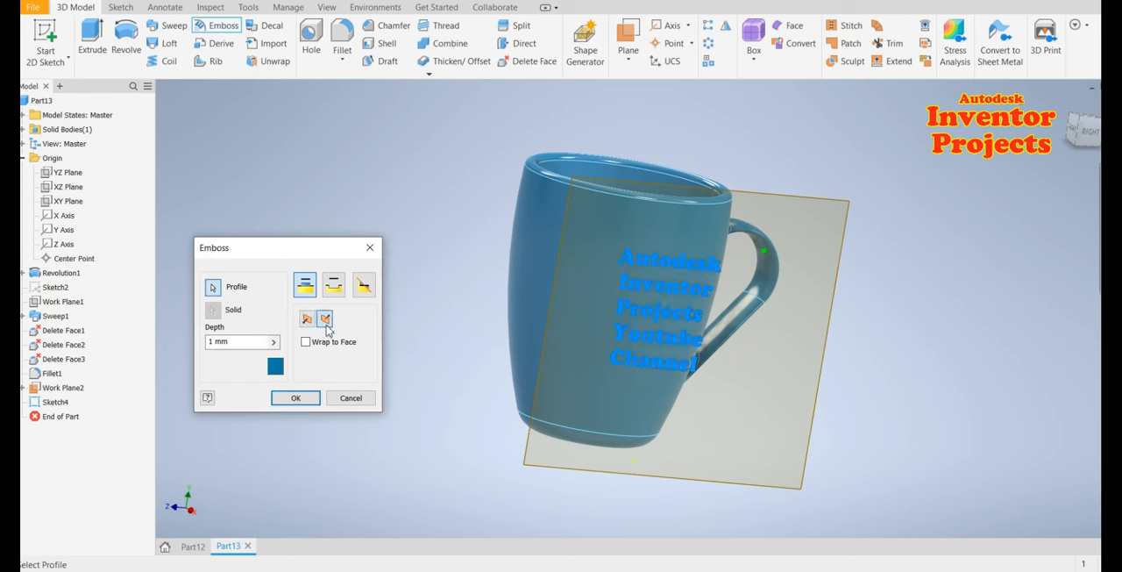
left_click(275, 367)
left_click(246, 123)
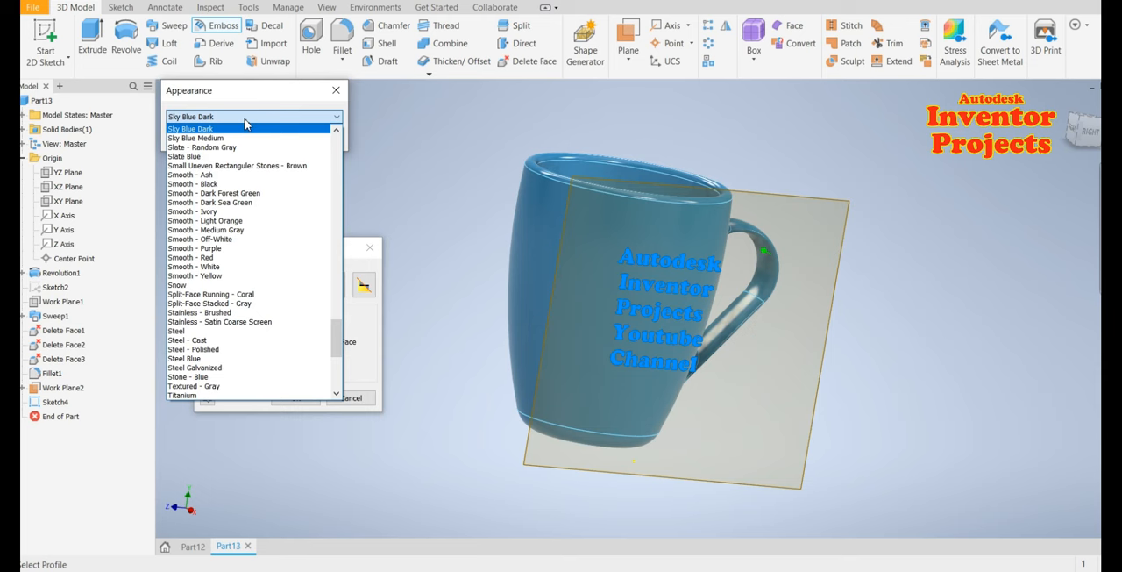
left_click(223, 211)
left_click(262, 138)
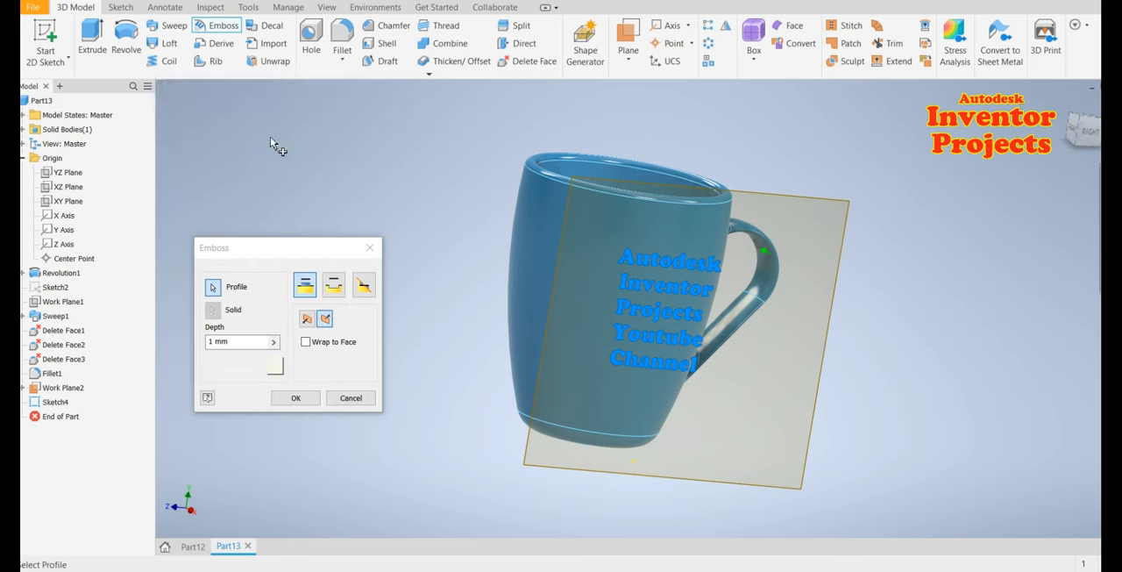
left_click(296, 400)
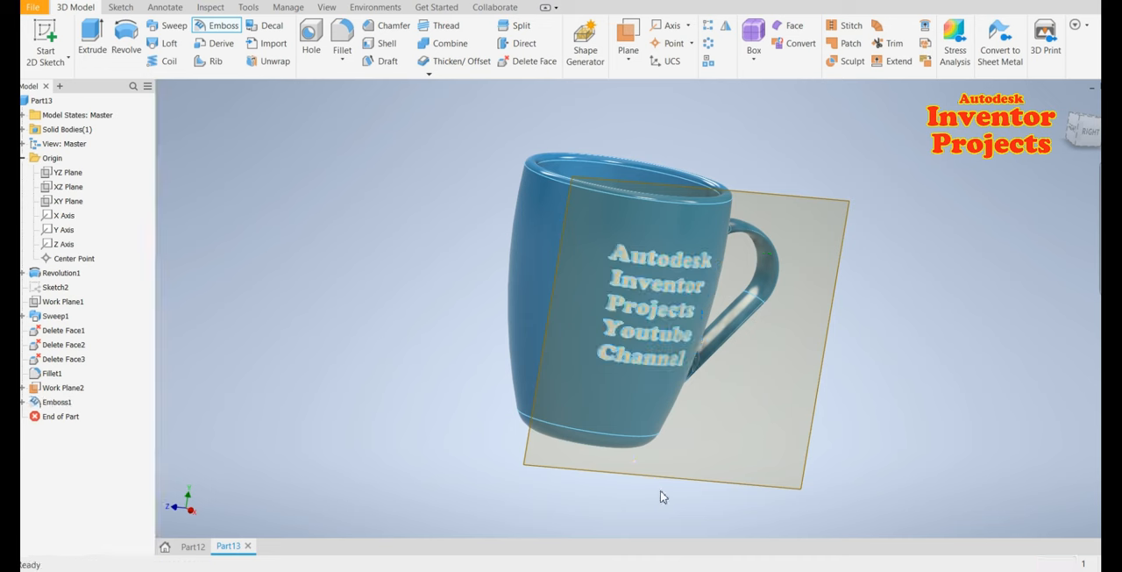
Hide the second work plane and orbit and zoom around the cup to inspect the embossed text
right_click(784, 484)
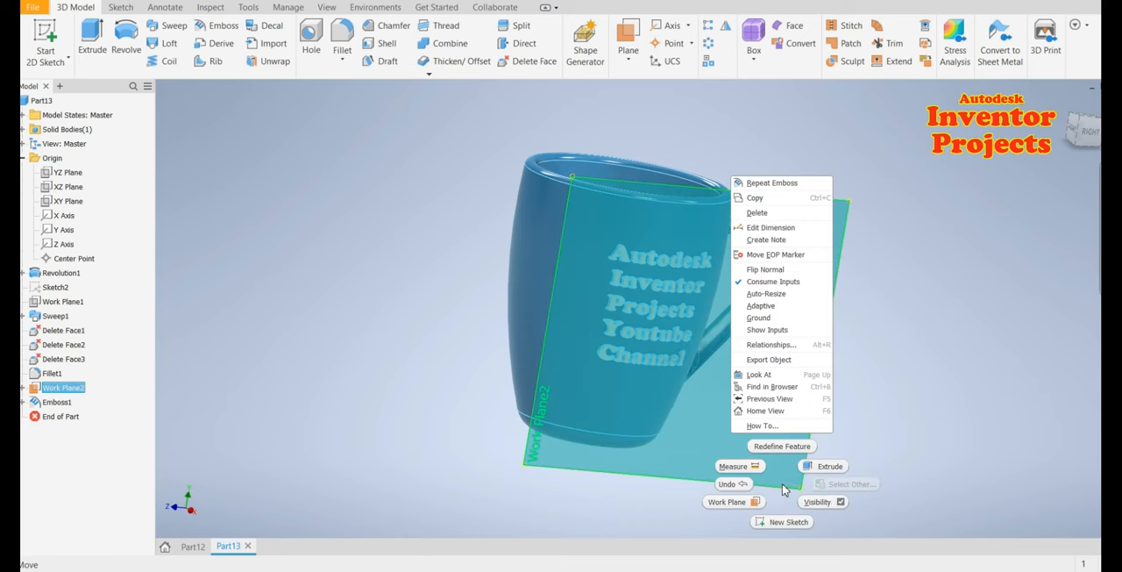
left_click(824, 501)
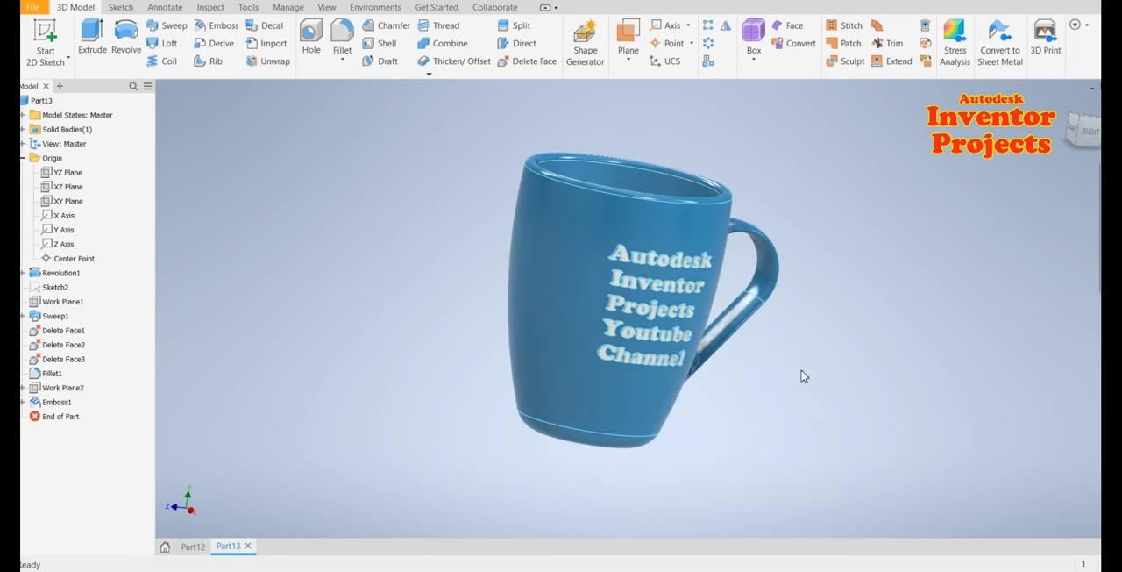
mouse_move(799, 372)
middle_mouse_down("shift")
mouse_move(734, 367)
mouse_move(741, 354)
mouse_move(819, 368)
mouse_move(808, 365)
middle_mouse_up("shift")
scroll(649, 315, "down", 5)
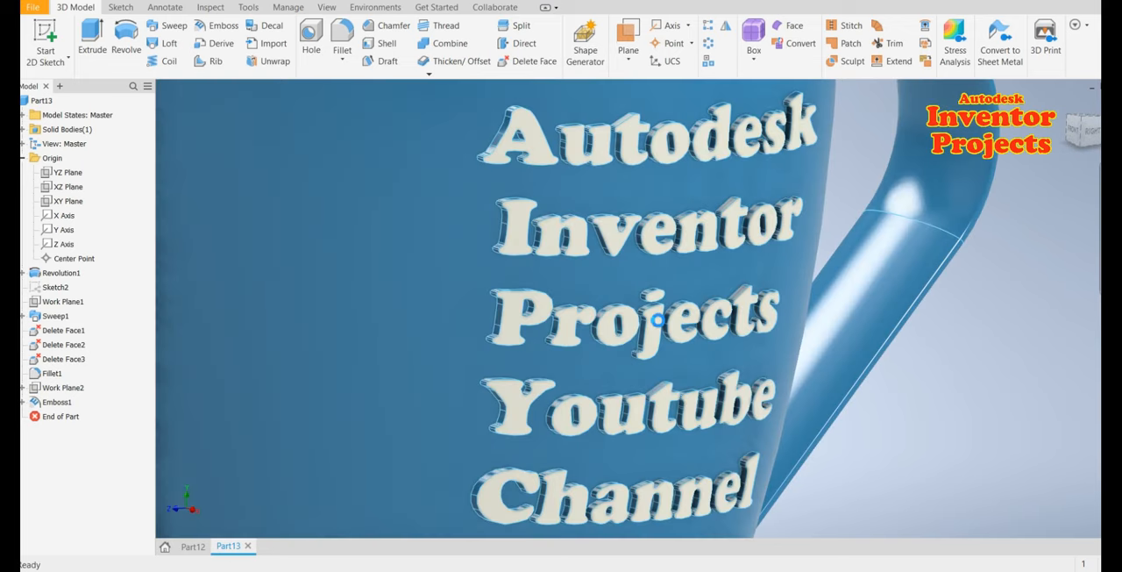
scroll(657, 375, "up", 5)
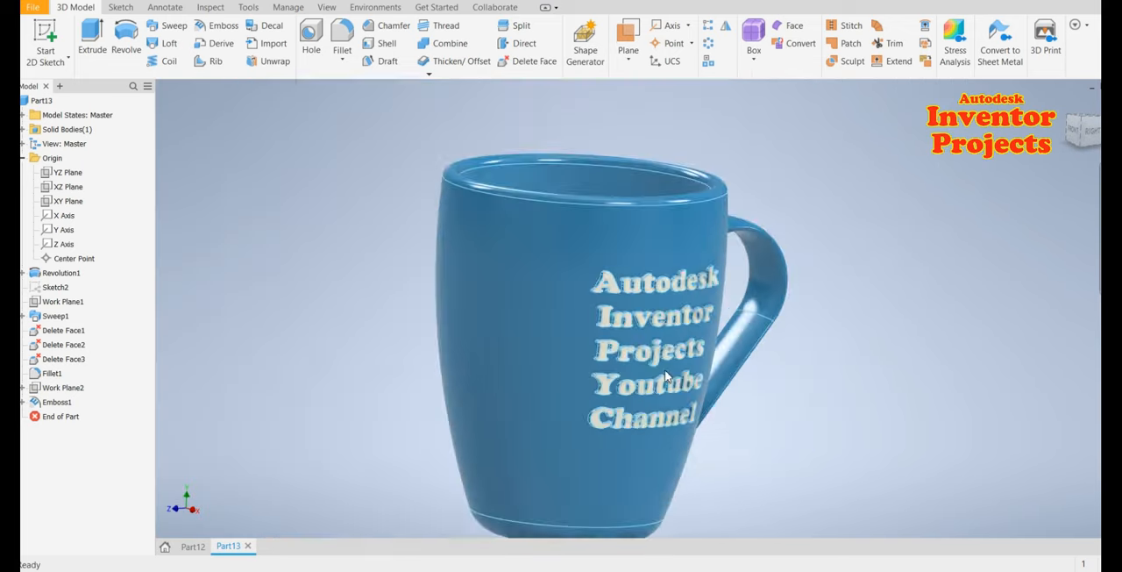
scroll(671, 371, "down", 5)
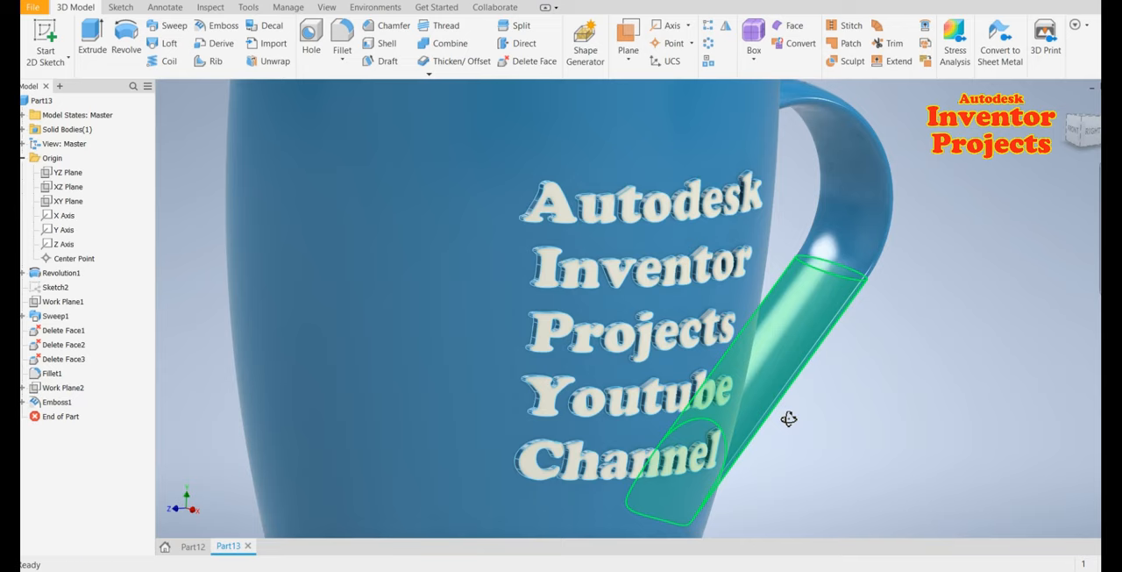
middle_click_drag(789, 419, 671, 392, "shift")
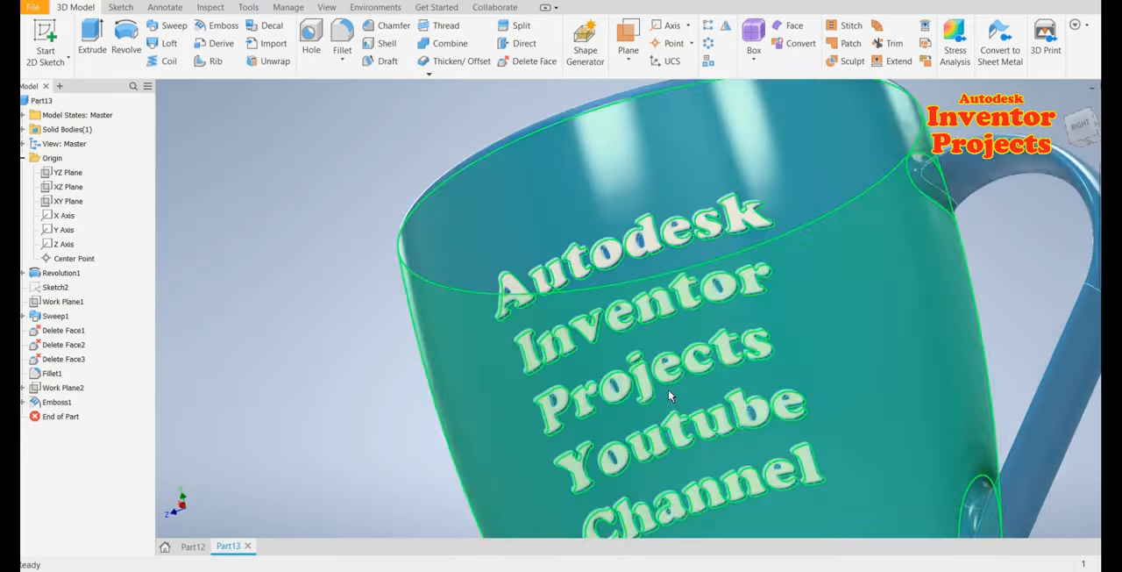
scroll(672, 397, "down", 5)
middle_click_drag(821, 451, 929, 420, "shift")
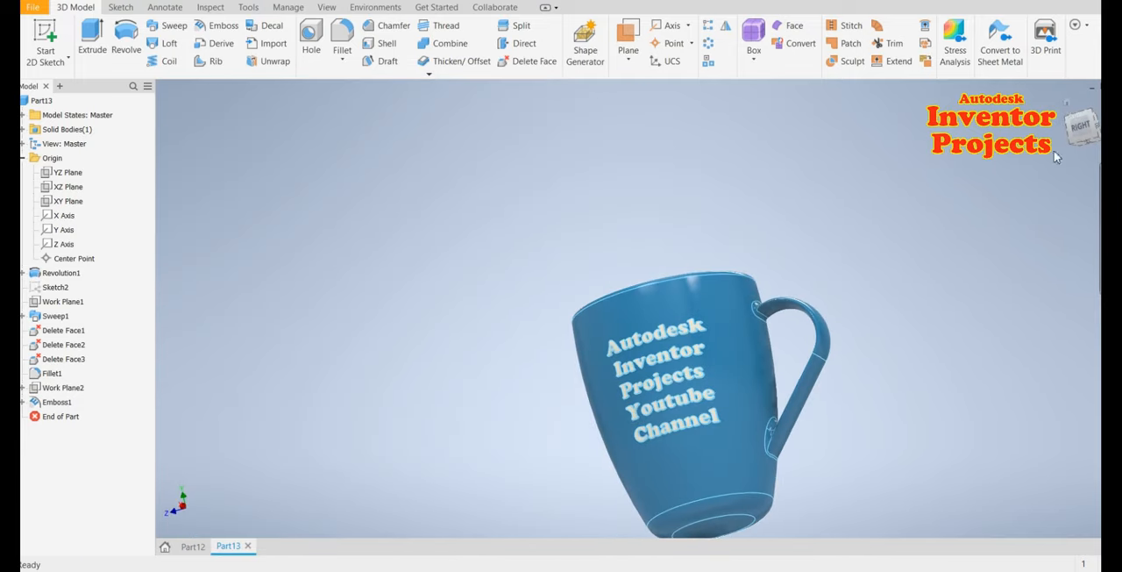
left_click(1067, 102)
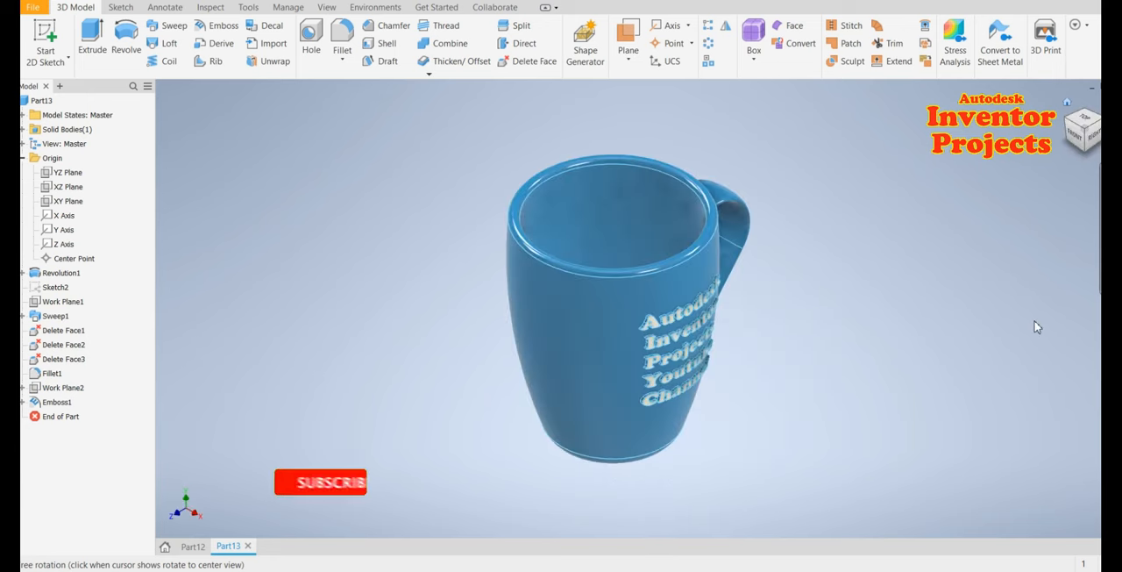
middle_click_drag(859, 418, 688, 438, "shift")
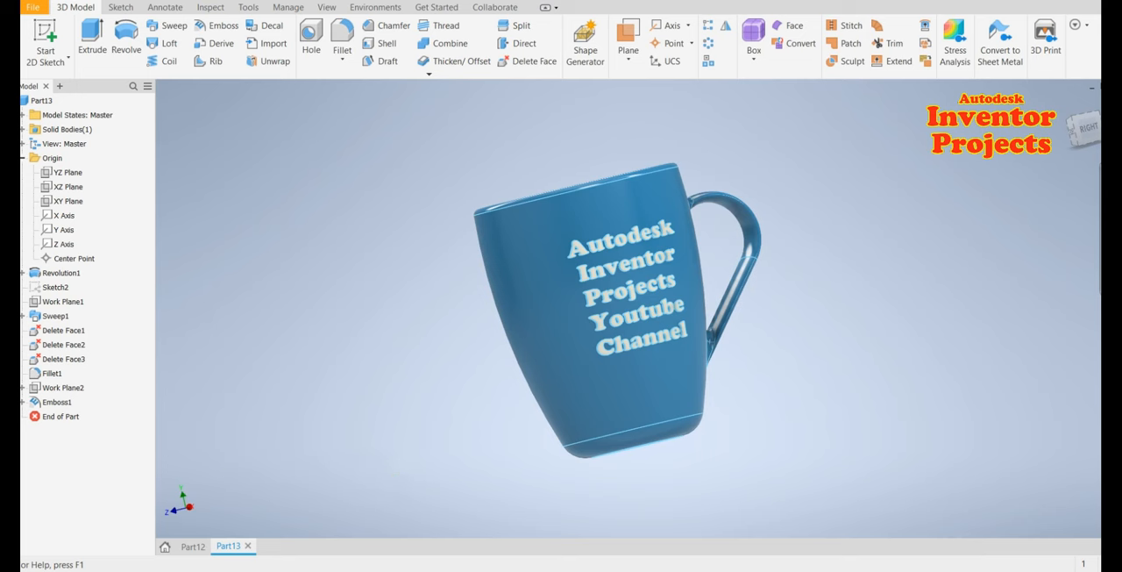
key("F4")
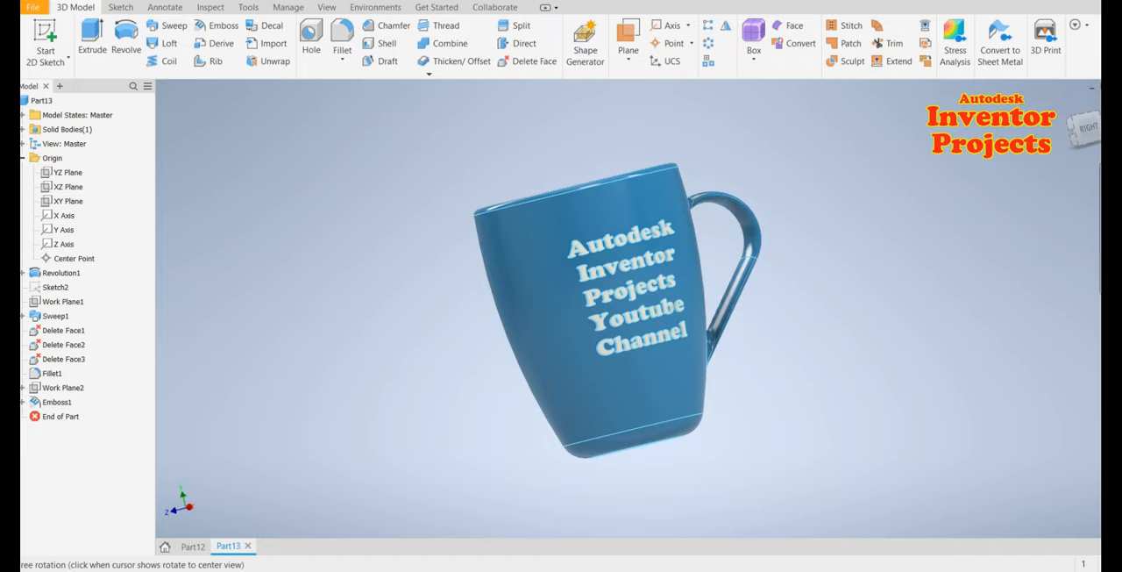